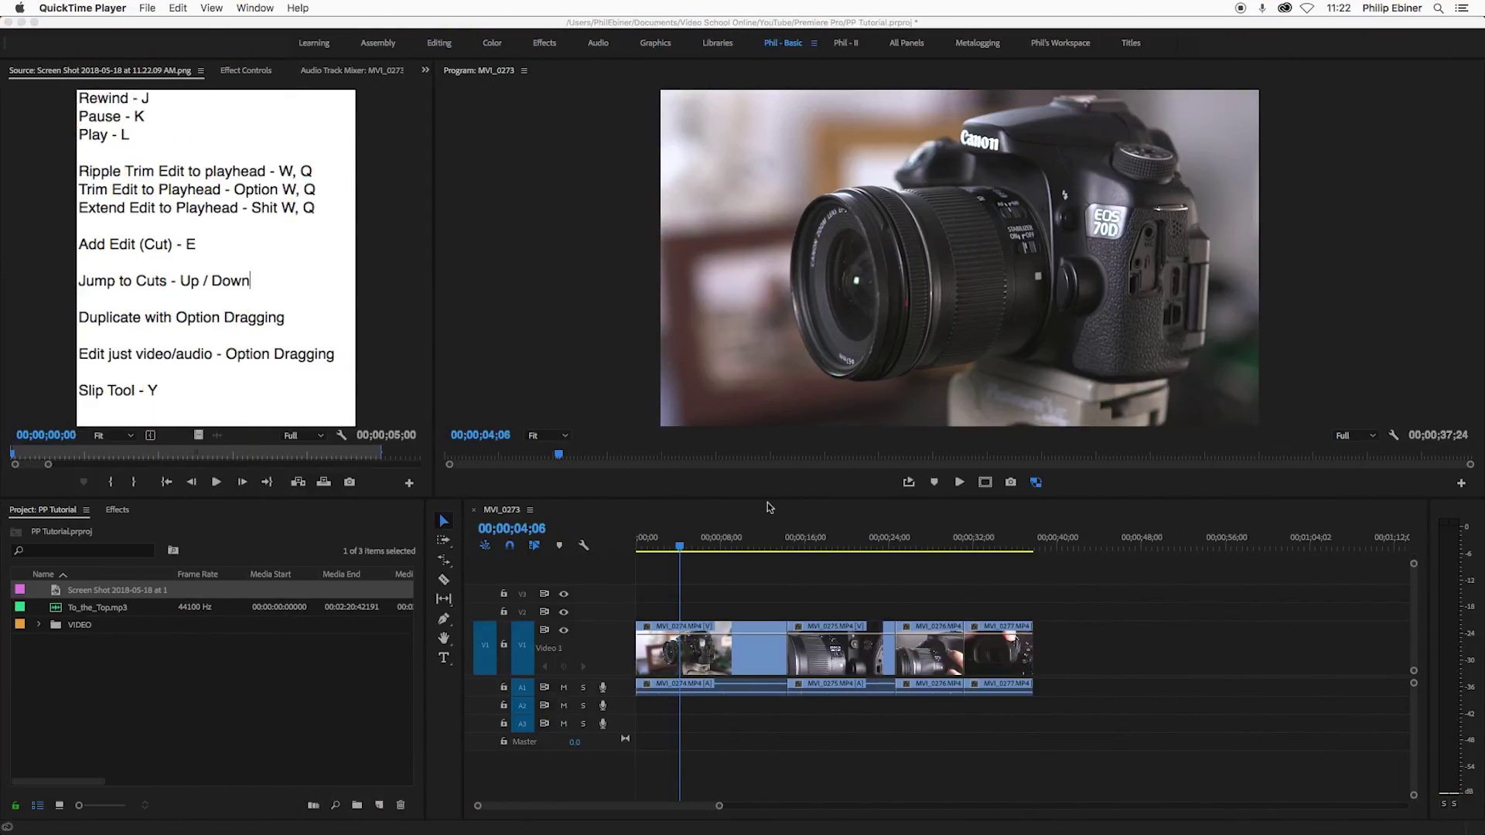
- Bring the PP Tutorial project forward and open the Premiere Pro CC application menu
click(747, 352)
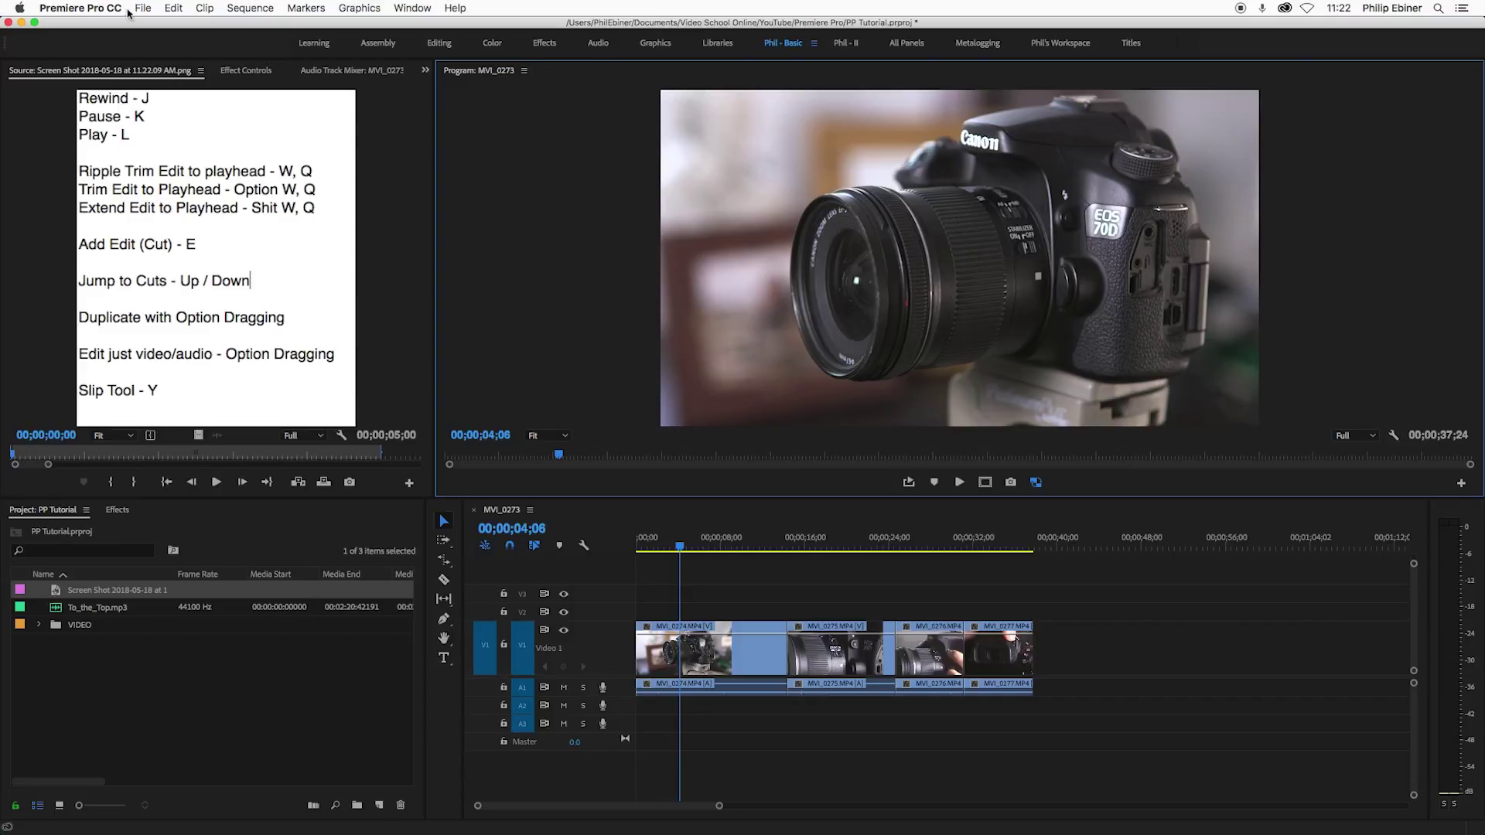
click(77, 9)
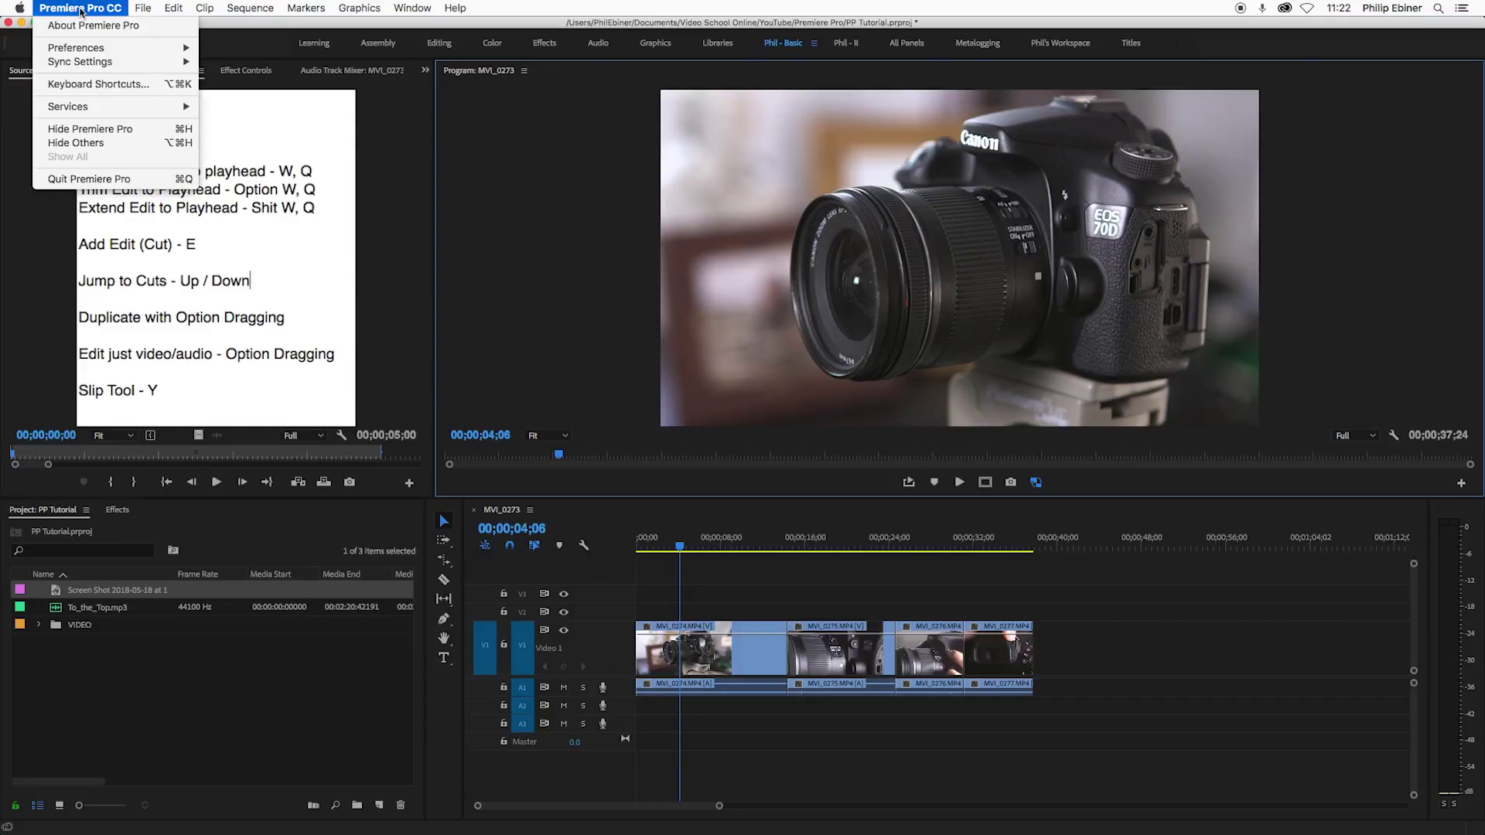
- Review the keyboard layout presets in Keyboard Shortcuts, keep Phil - 1, and confirm with OK
click(112, 86)
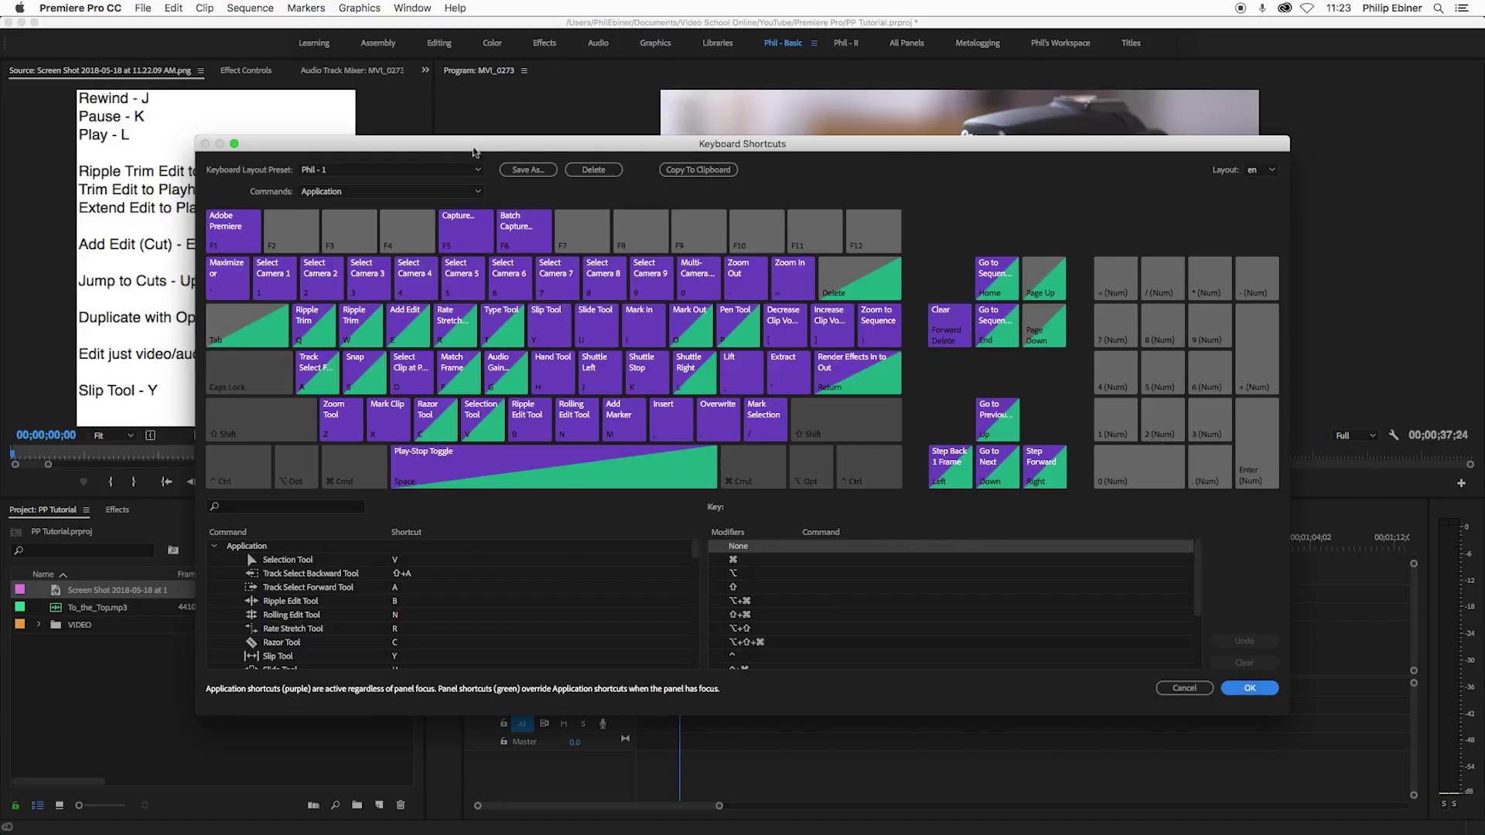
click(349, 170)
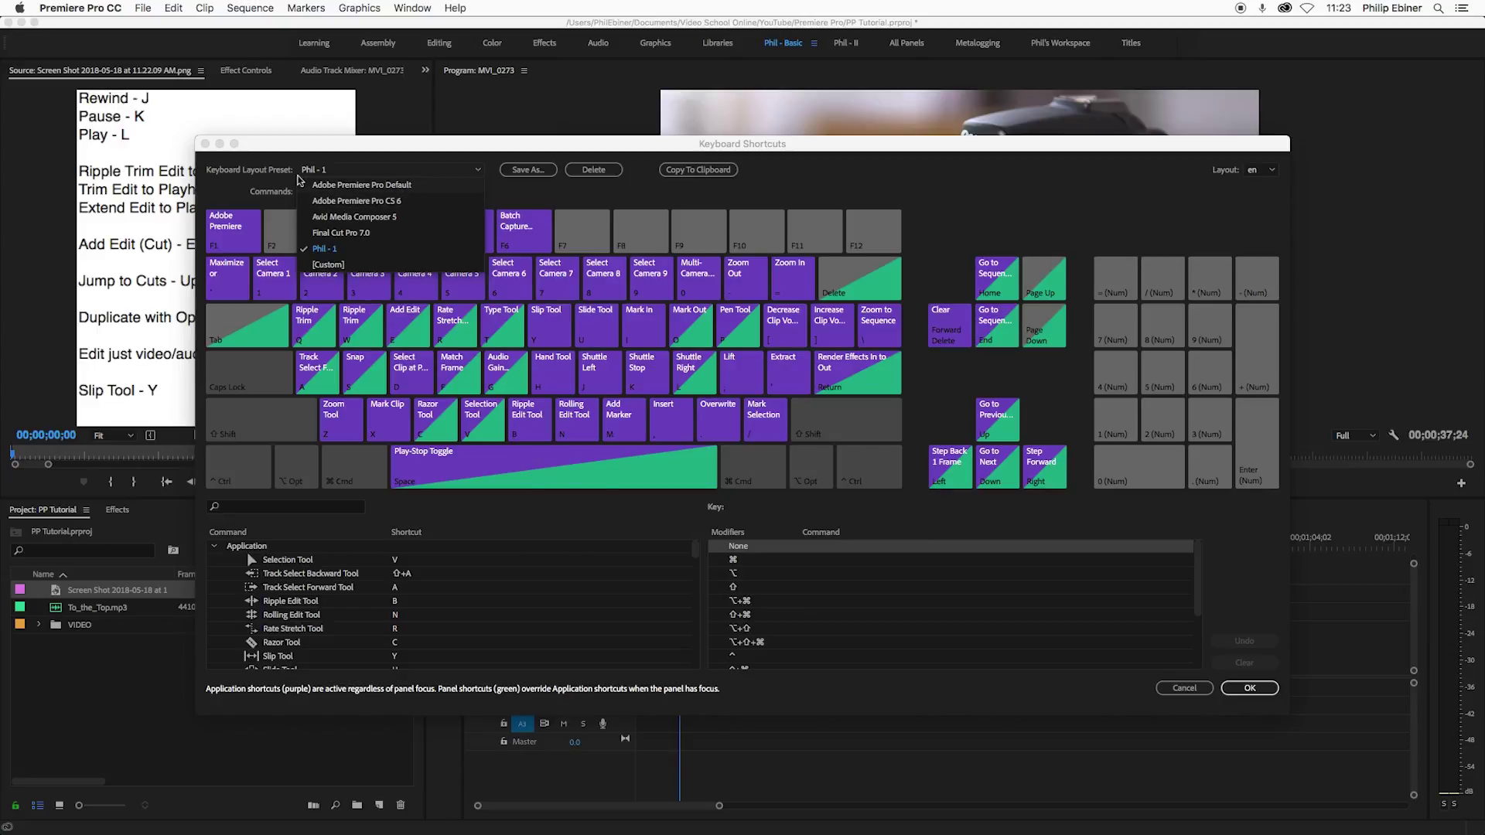
click(278, 170)
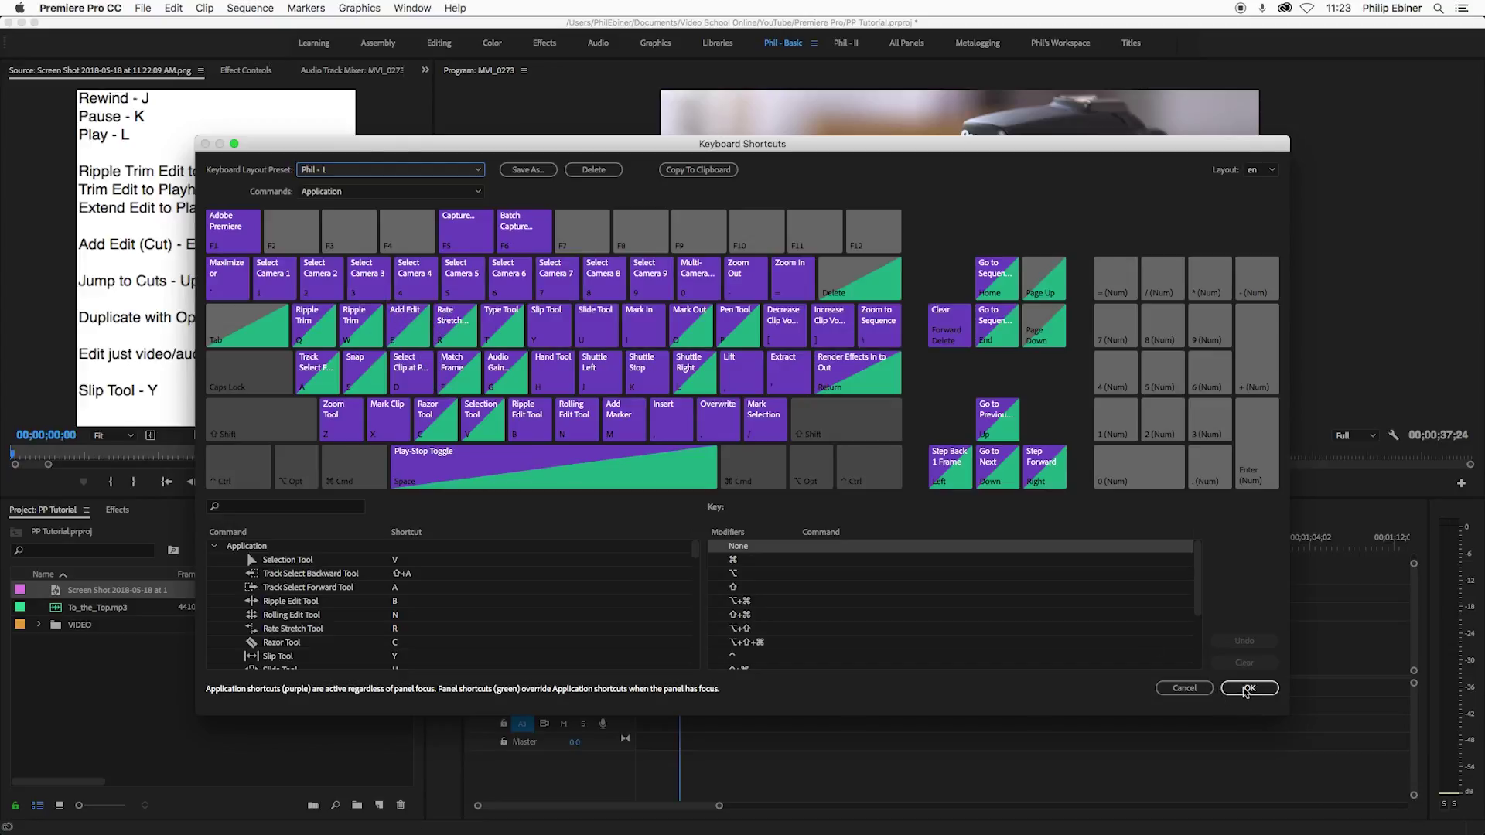
click(1179, 690)
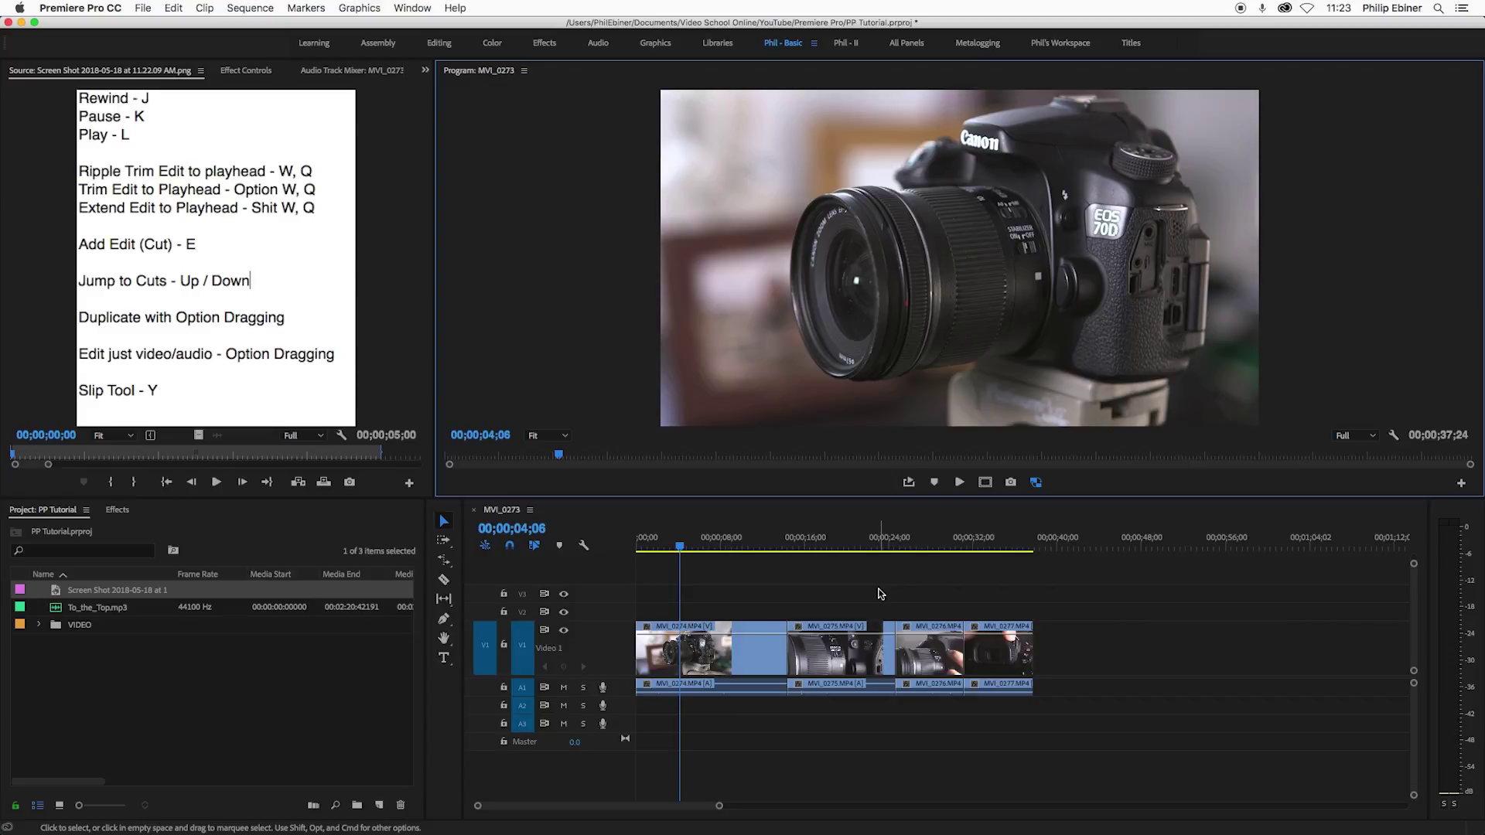
key(space)
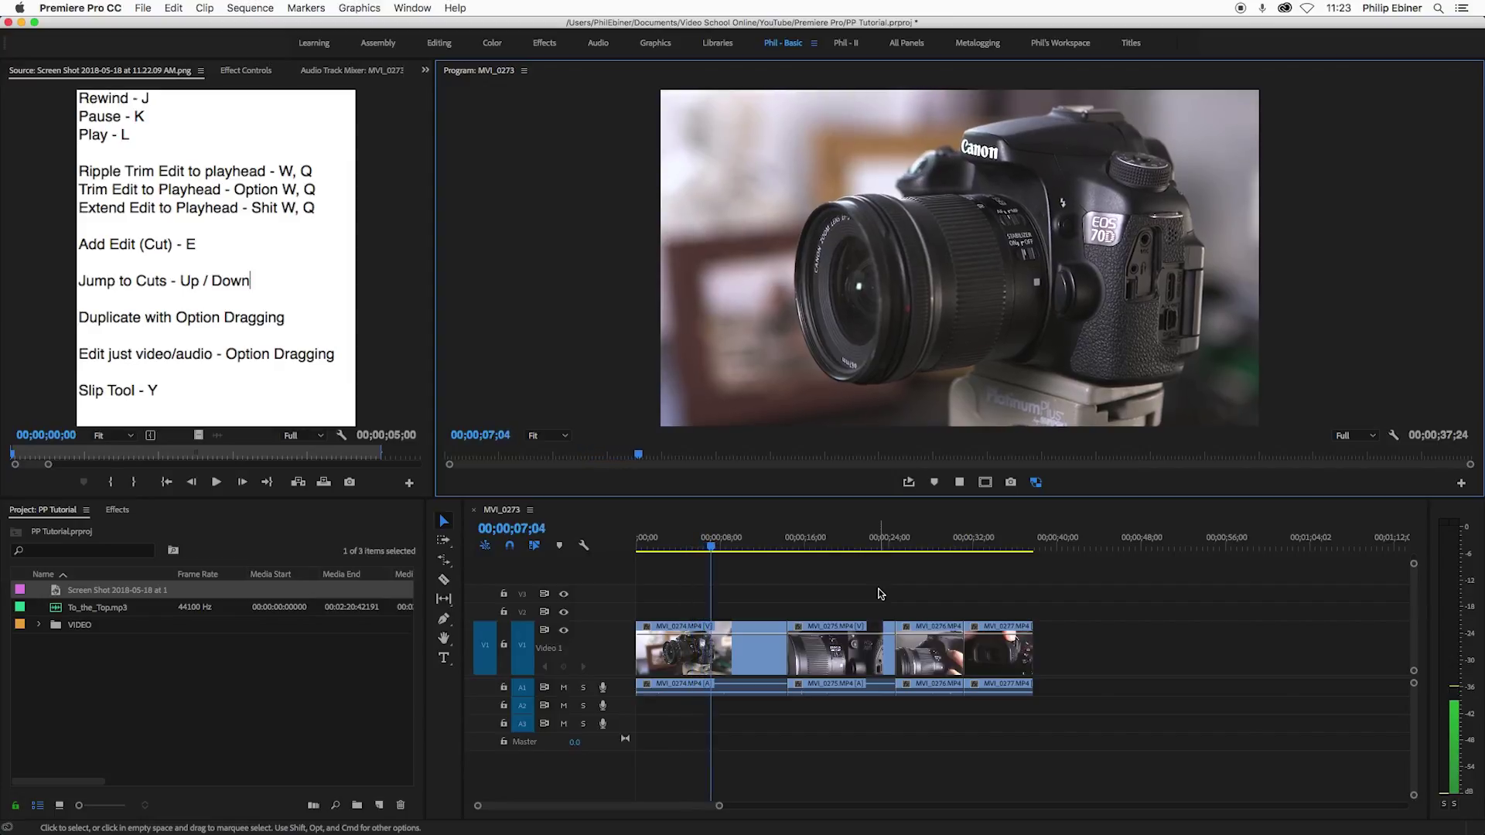
key(space)
key(j)
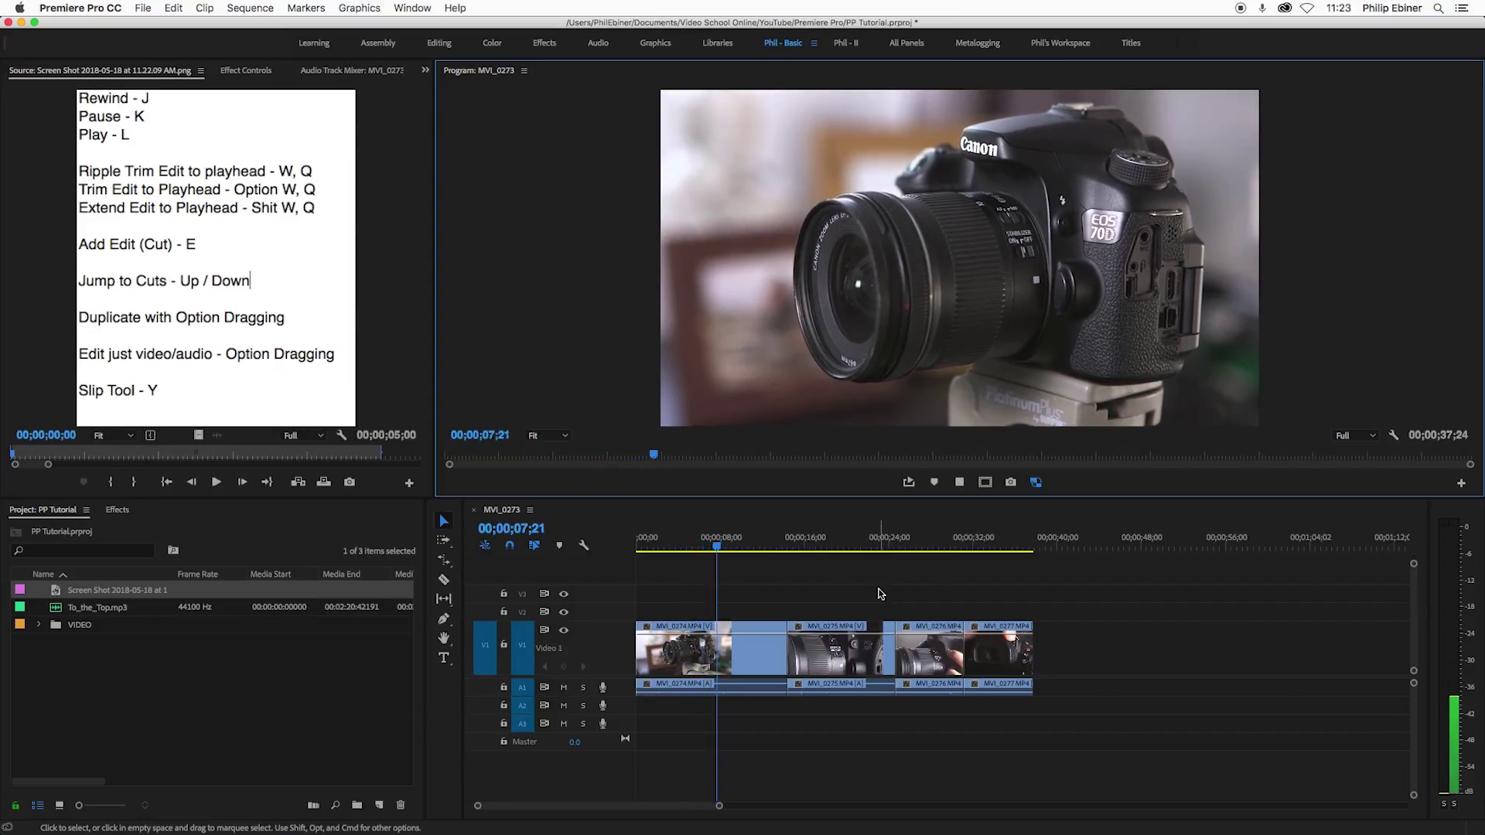
key(l)
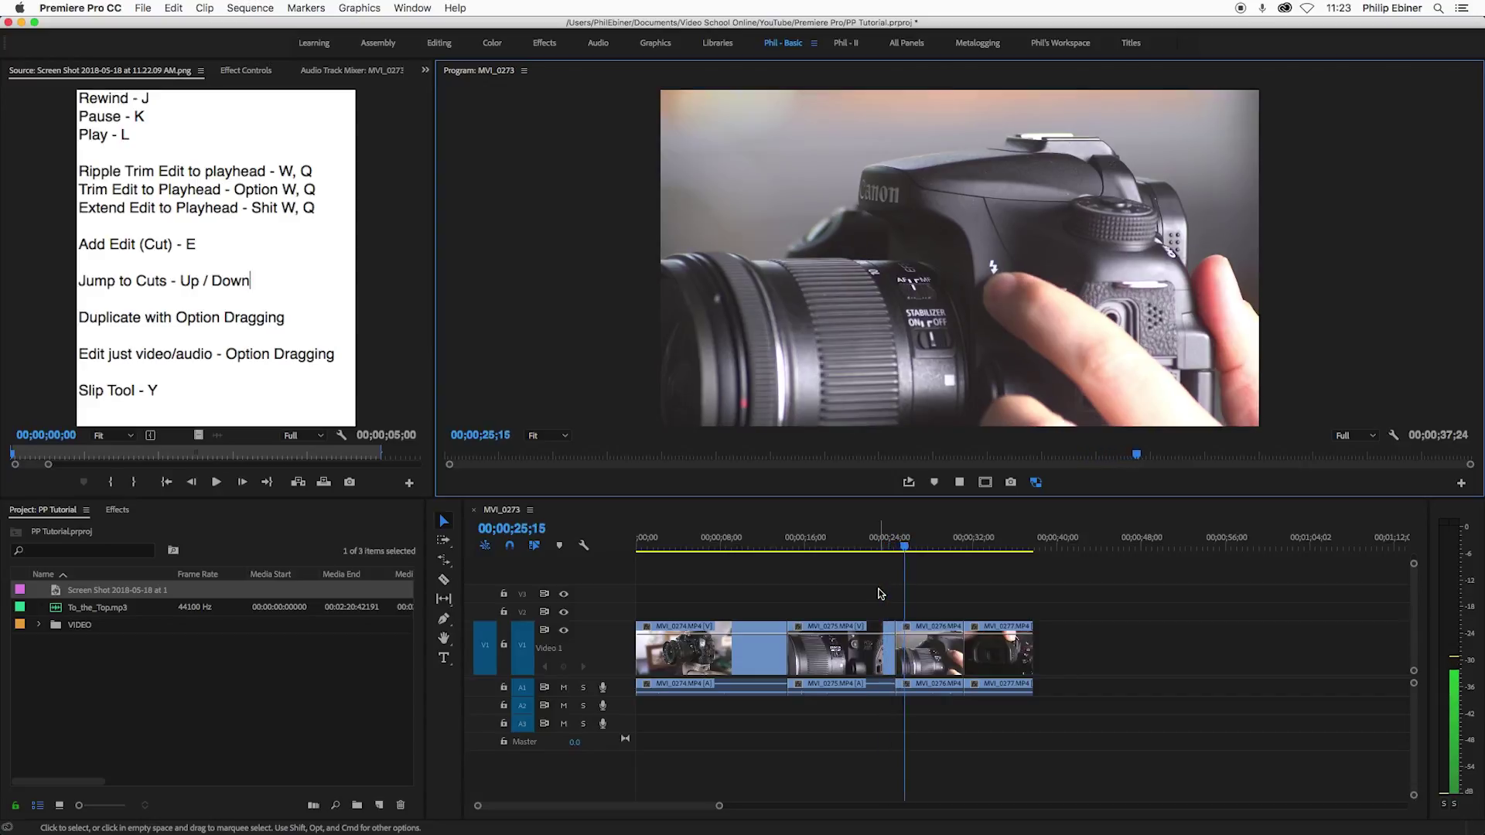
key(k)
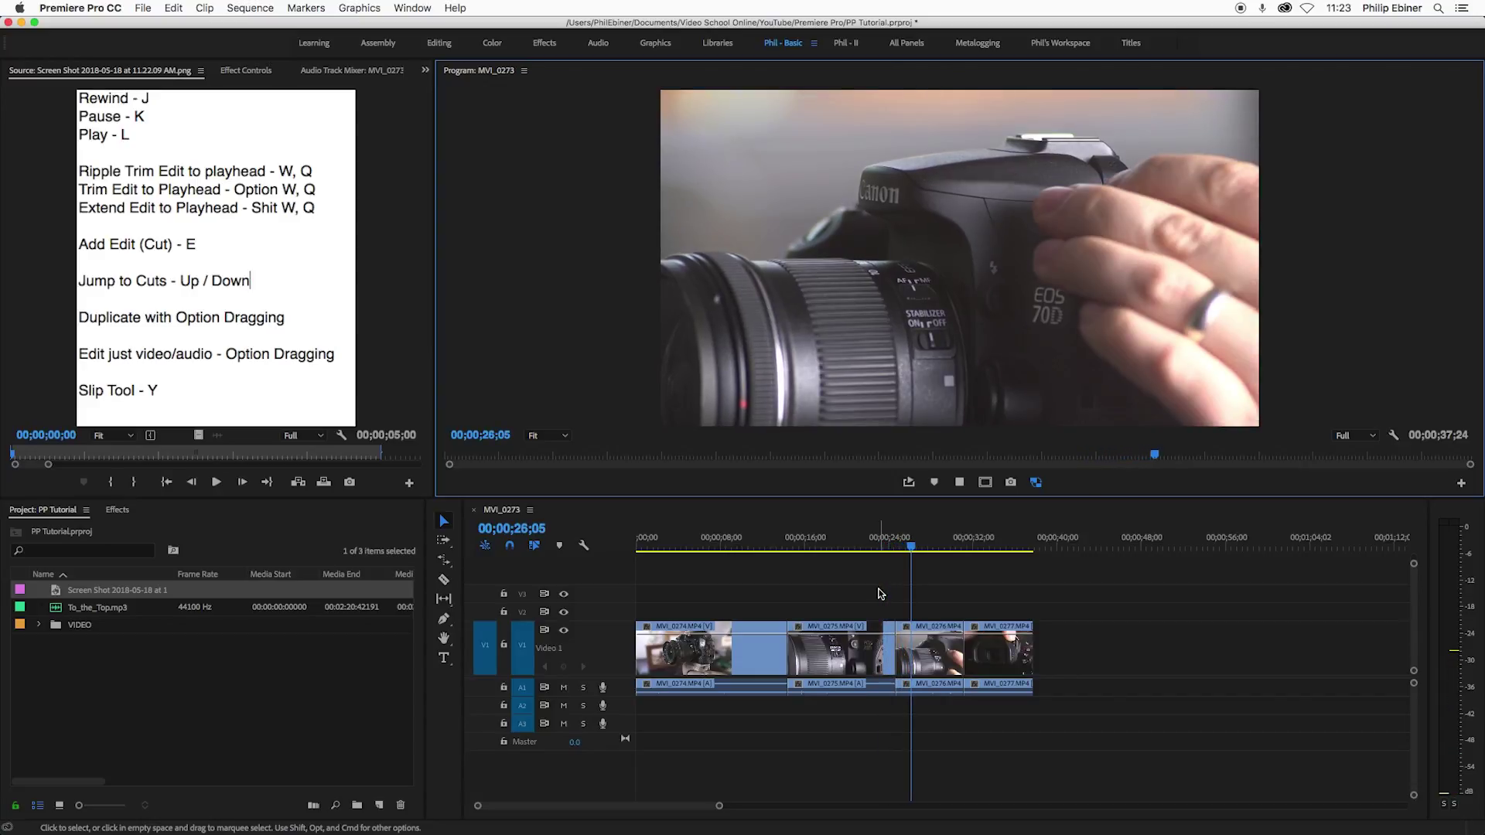
key(j)
key(j)
key(j)
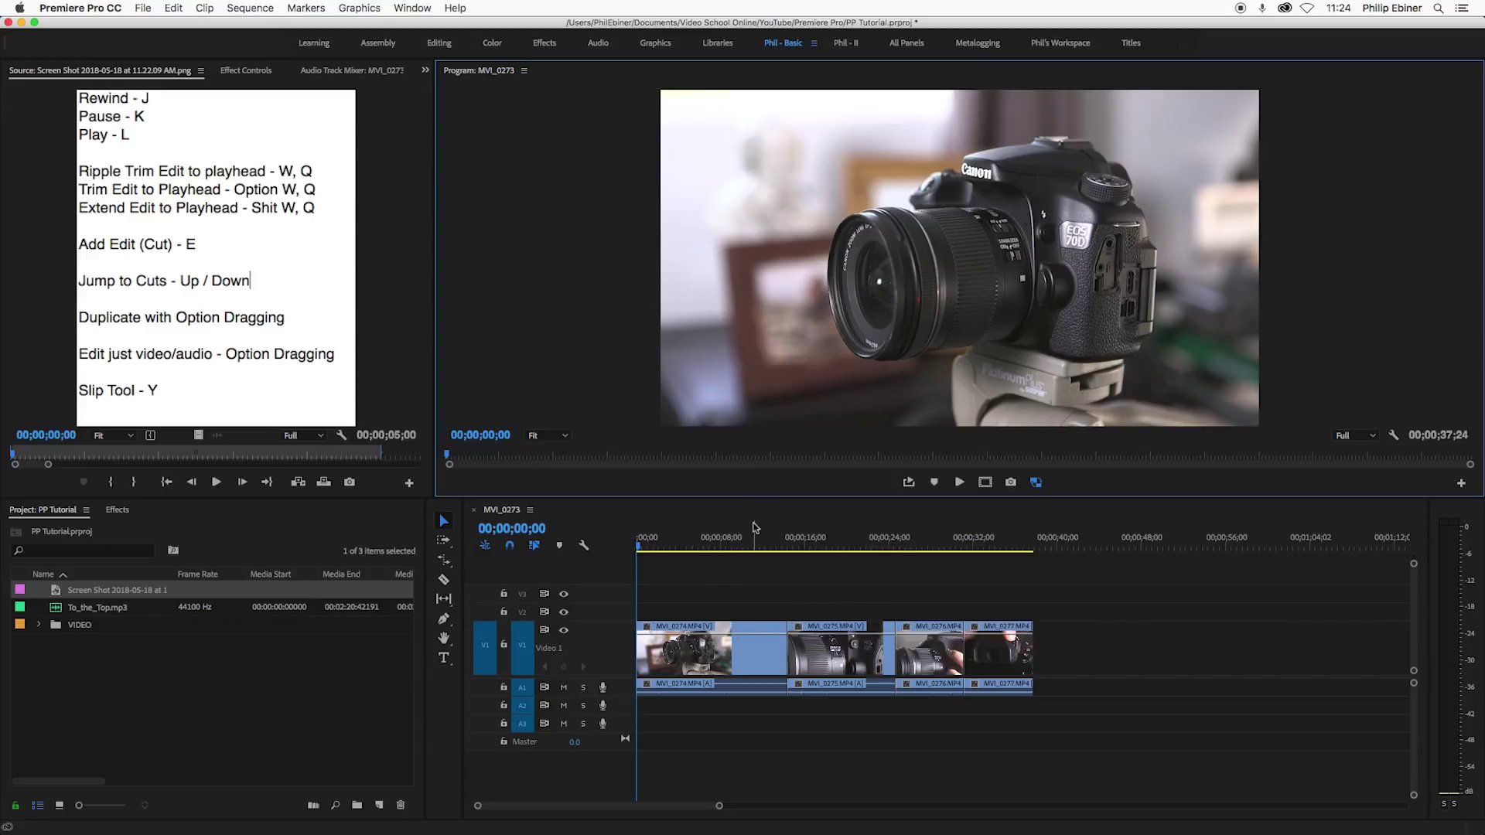
- Expand A1's waveform and ripple trim MVI_0274's tail at 00;00;10;28, nudging later clips
double_click(623, 687)
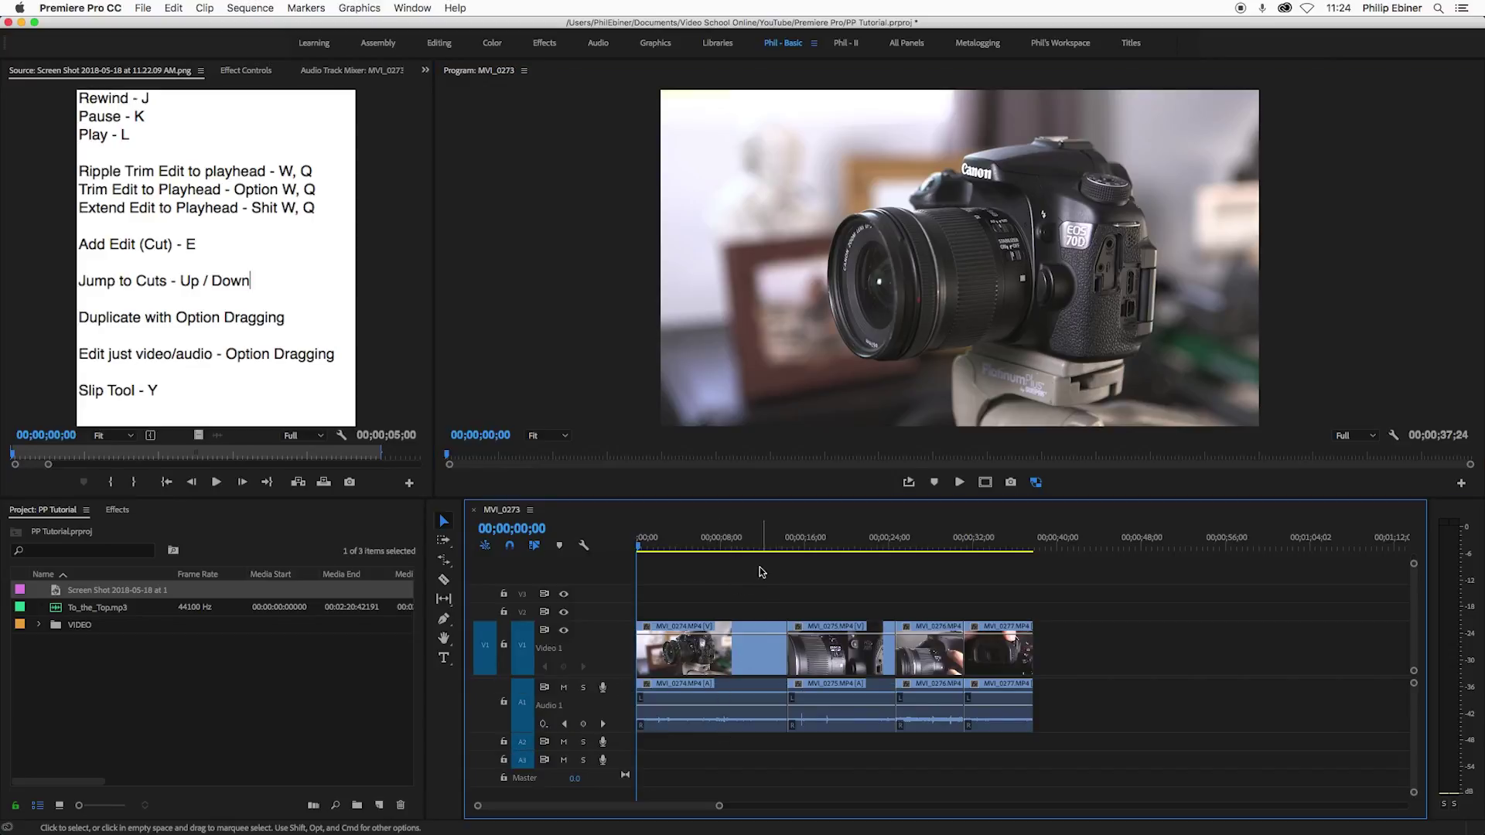
mouse_move(729, 548)
mouse_down()
mouse_move(714, 547)
mouse_move(757, 547)
mouse_up()
key(w)
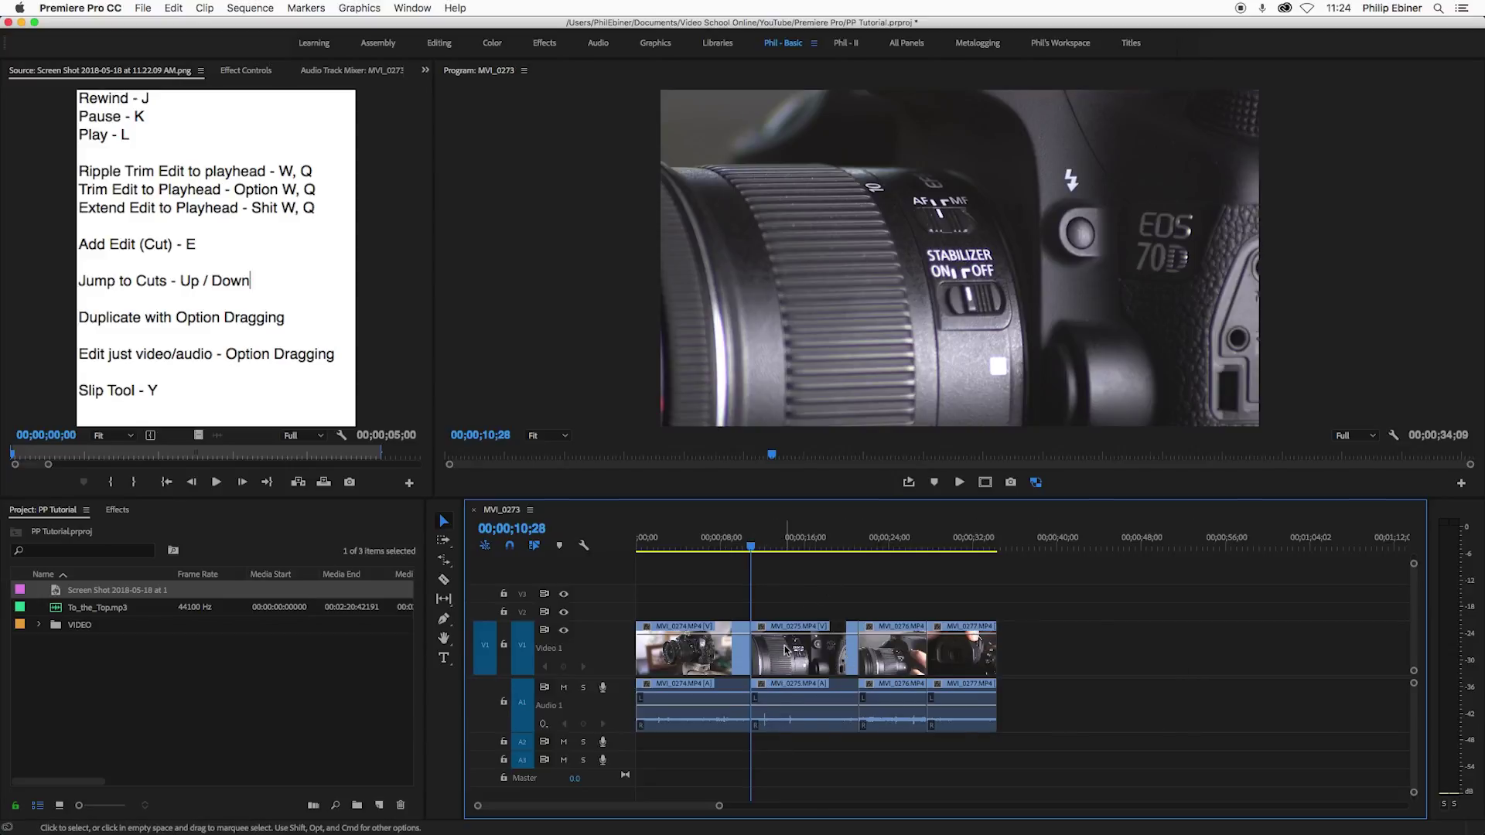
drag(785, 649, 822, 650)
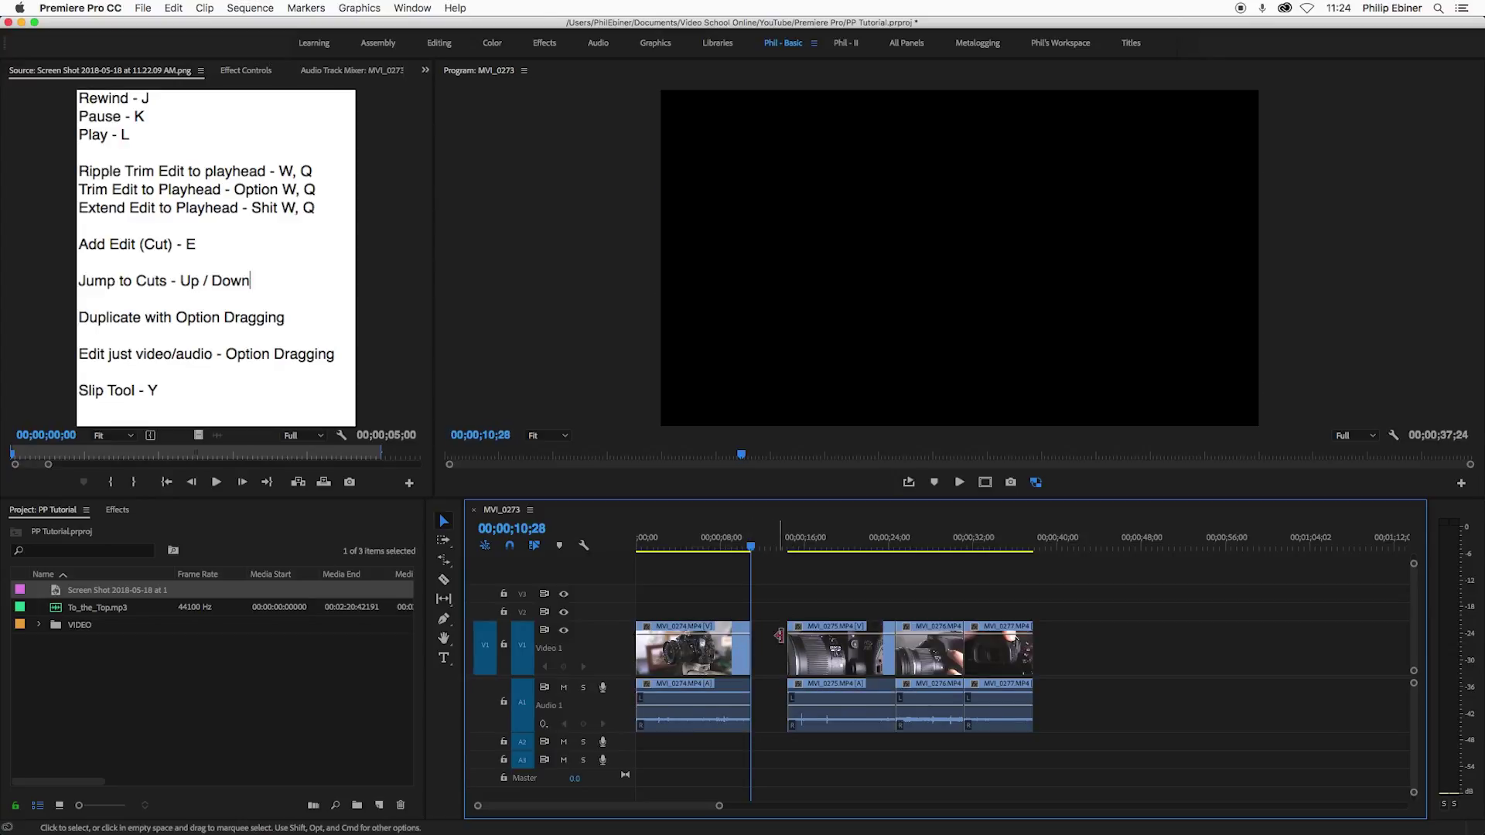
drag(936, 652, 831, 661)
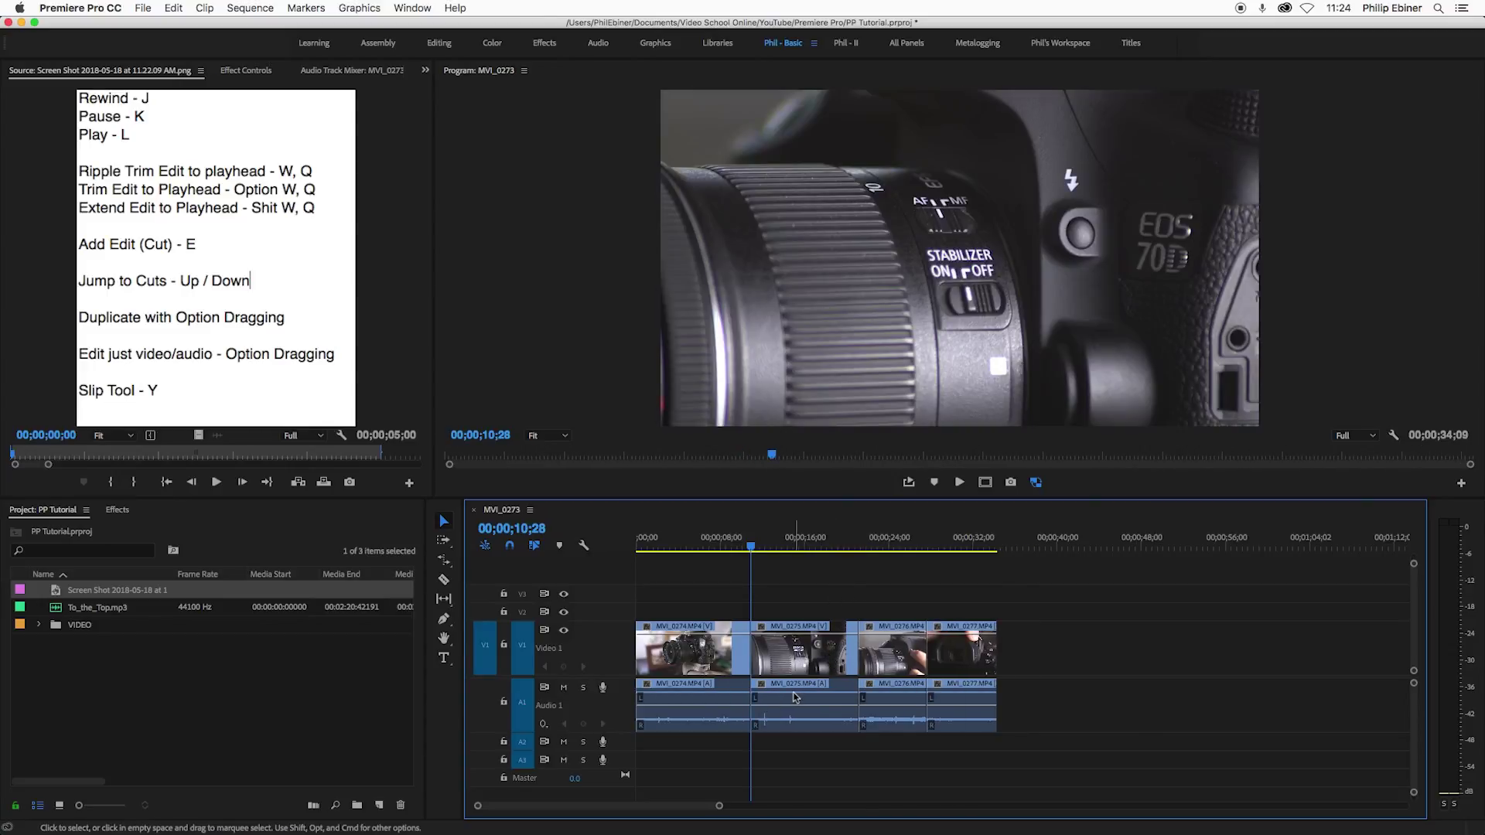
- Ripple trim MVI_0275's start to 00;00;15;21, then undo the trims
drag(754, 549, 804, 552)
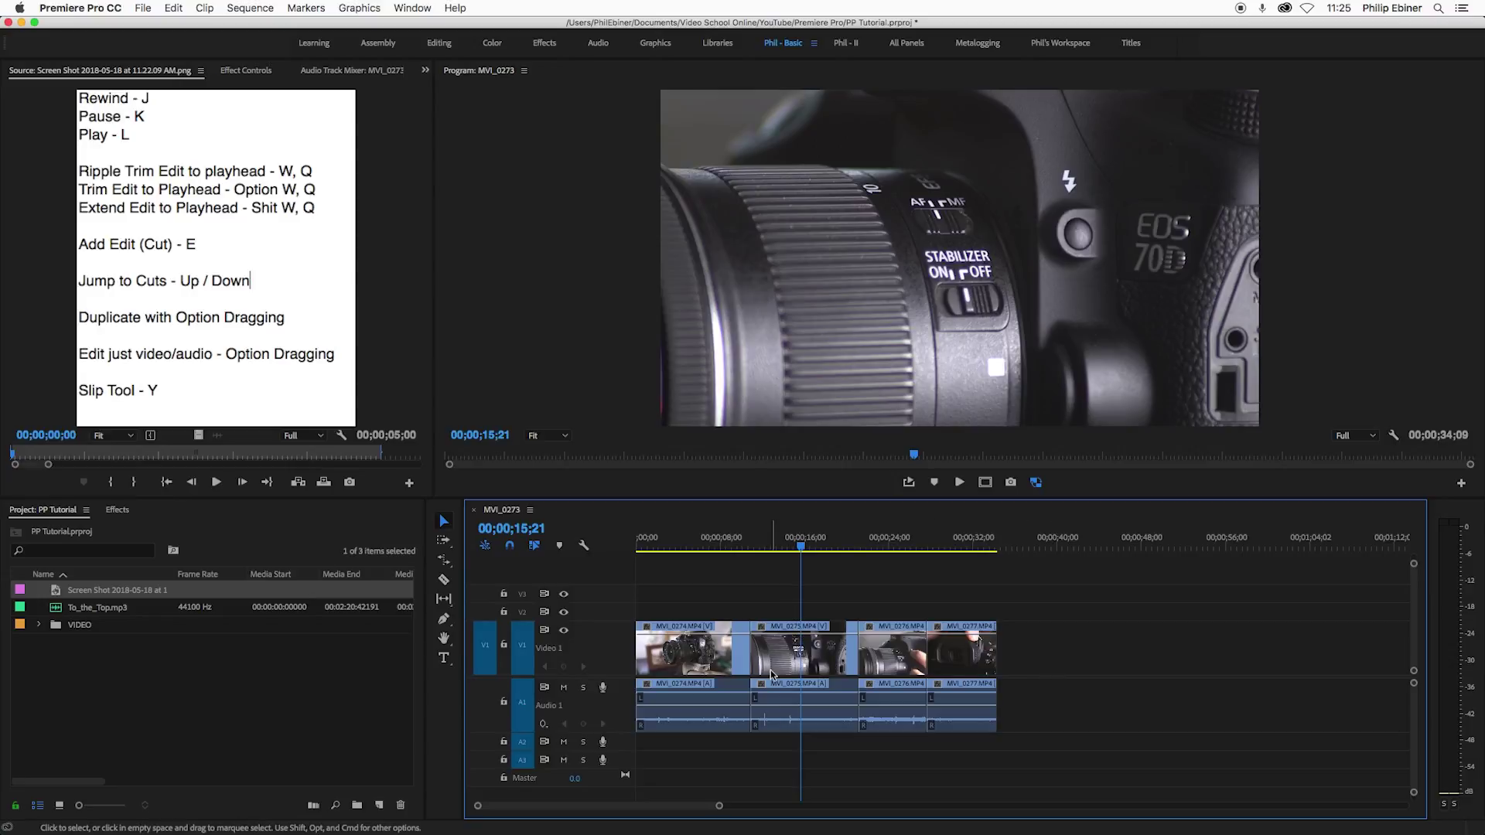
key(q)
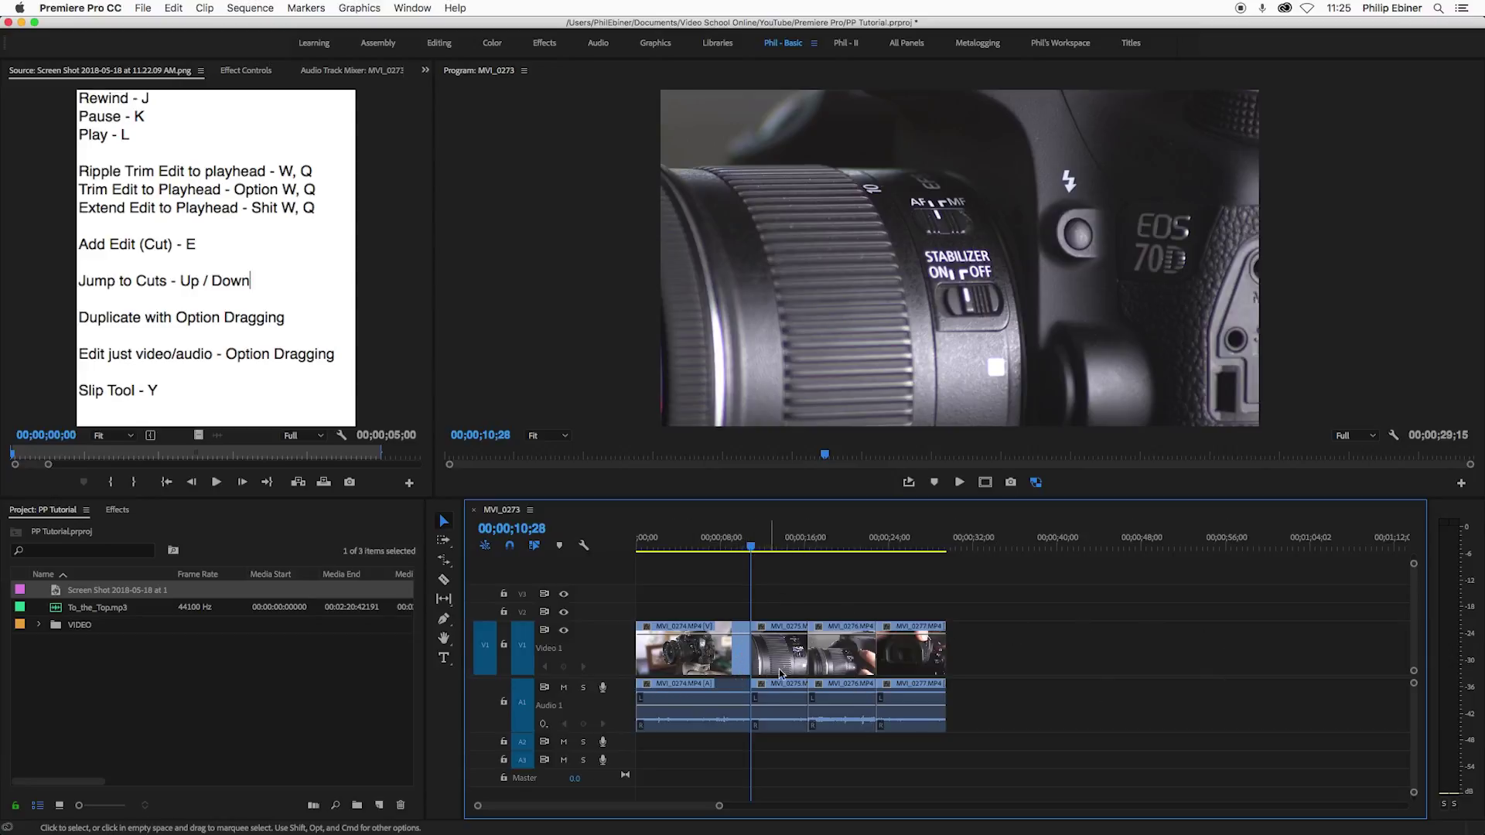
key(super+z)
key(super+z)
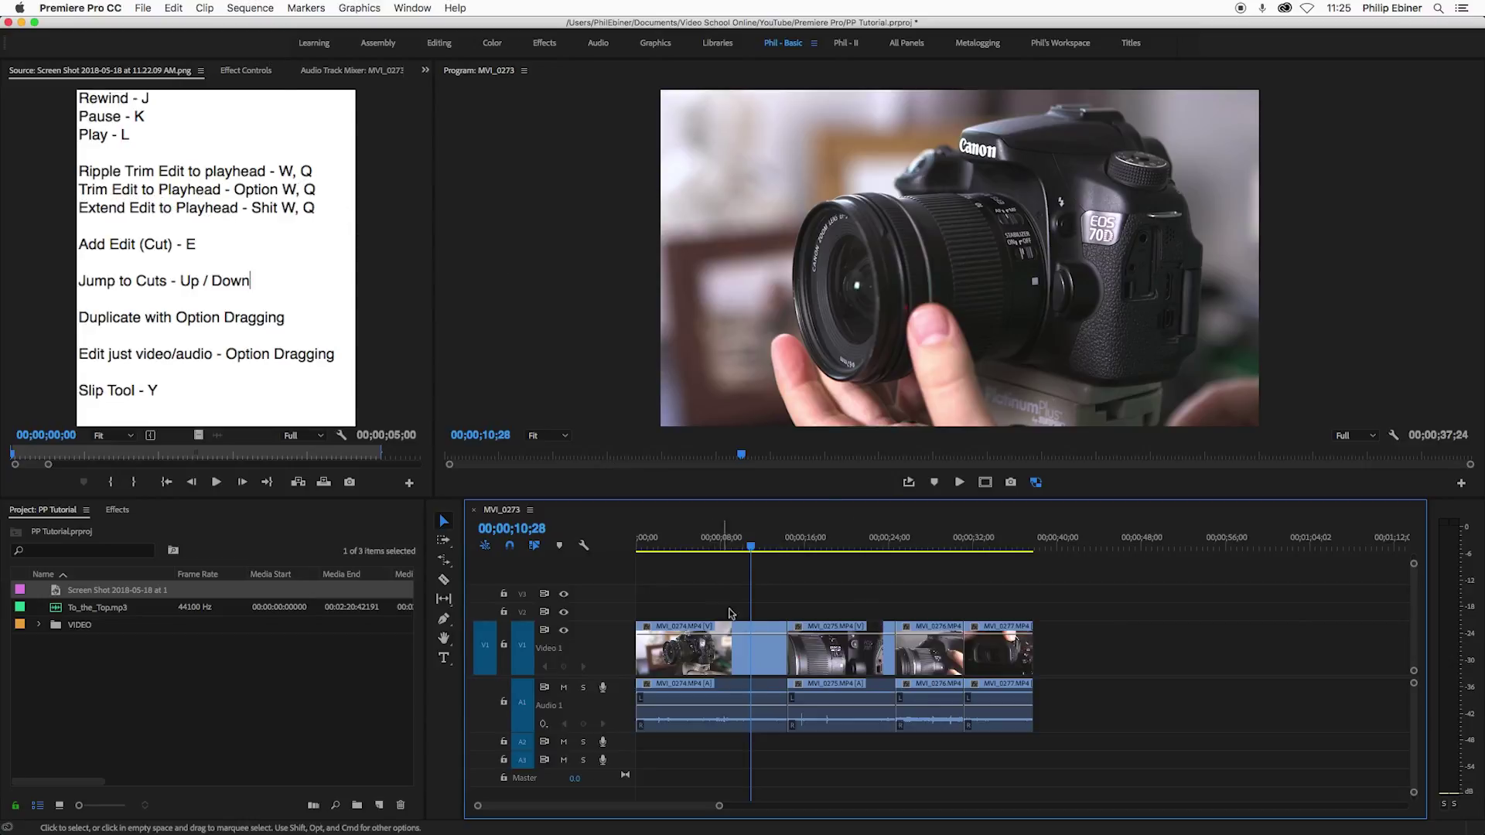
- Try trimming MVI_0274's end at 00;00;08;16 and shortening it, undoing each change
drag(752, 546, 727, 548)
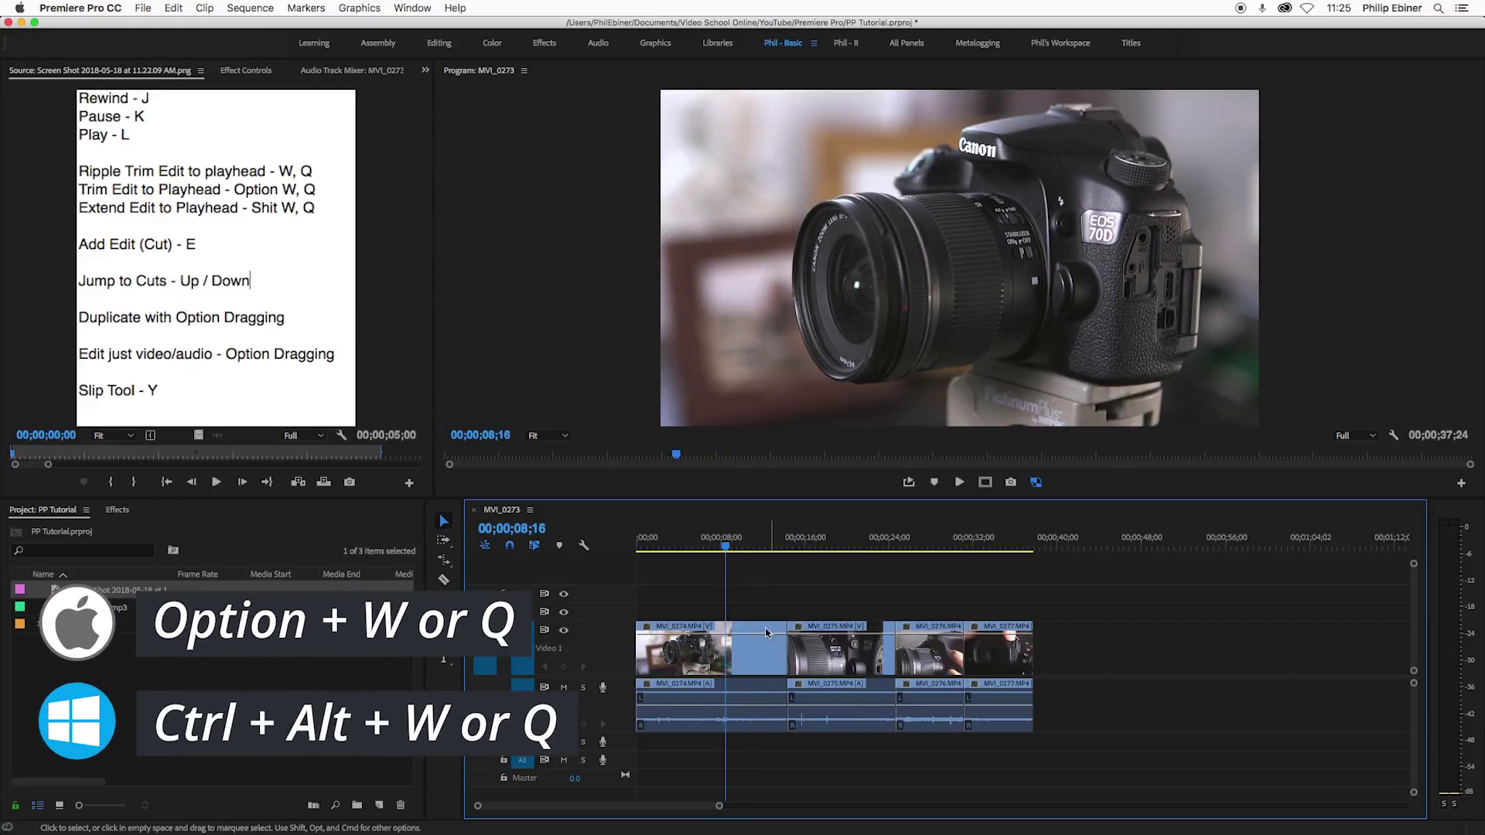
key(alt+w)
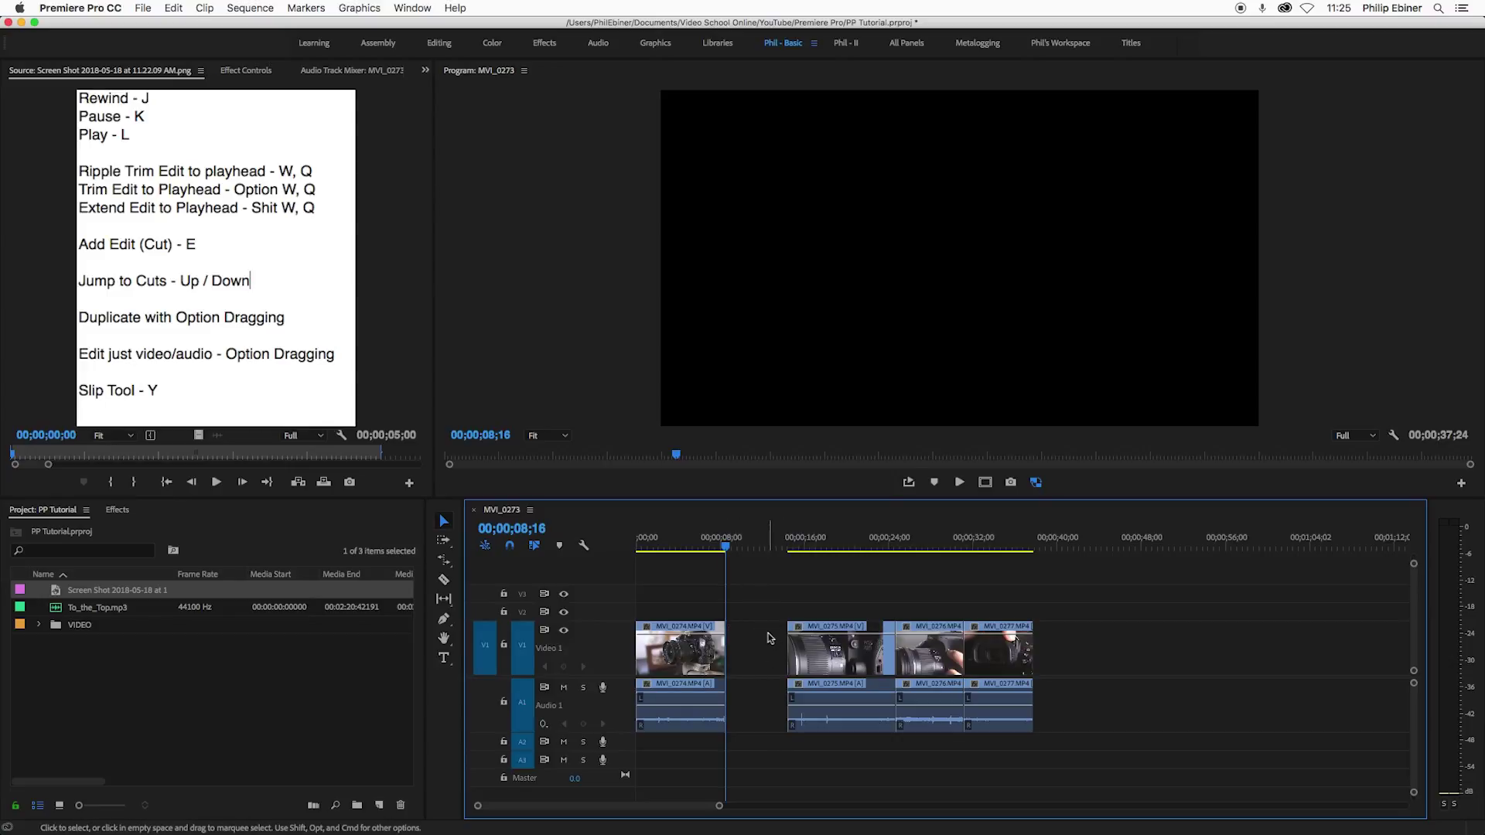
key(z)
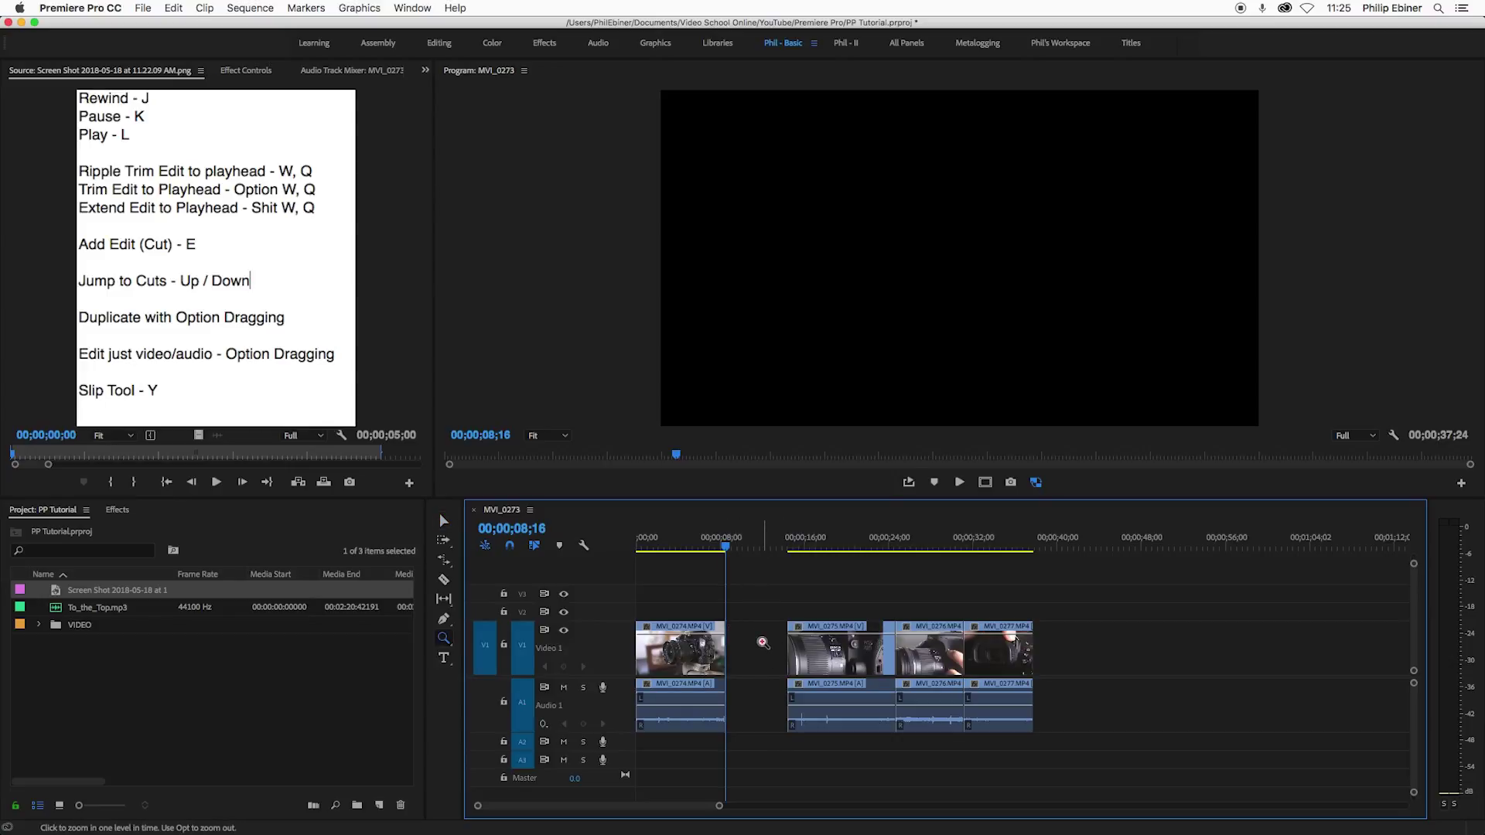
key(super+z)
key(v)
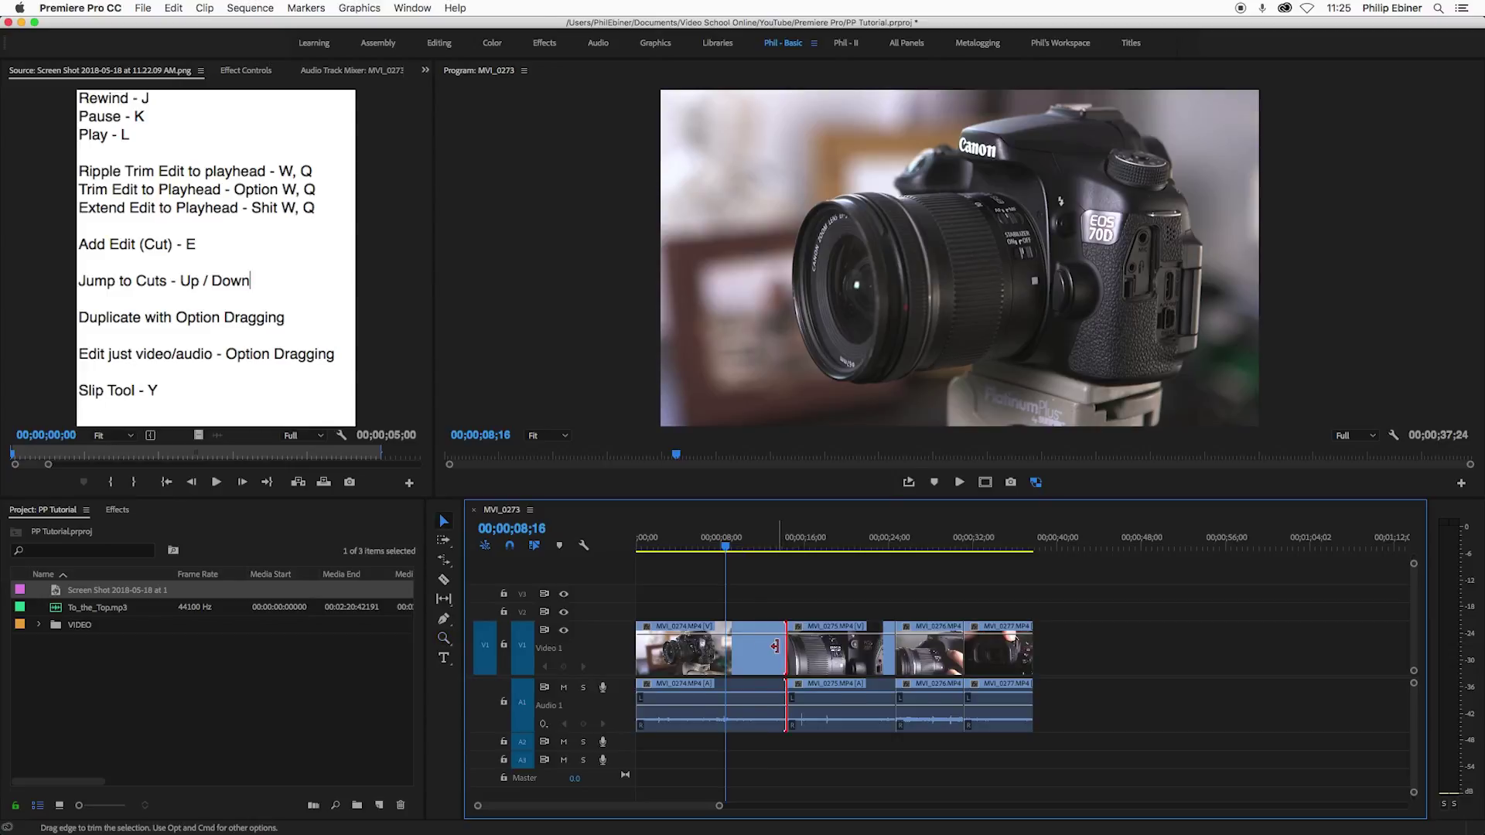
drag(786, 646, 725, 644)
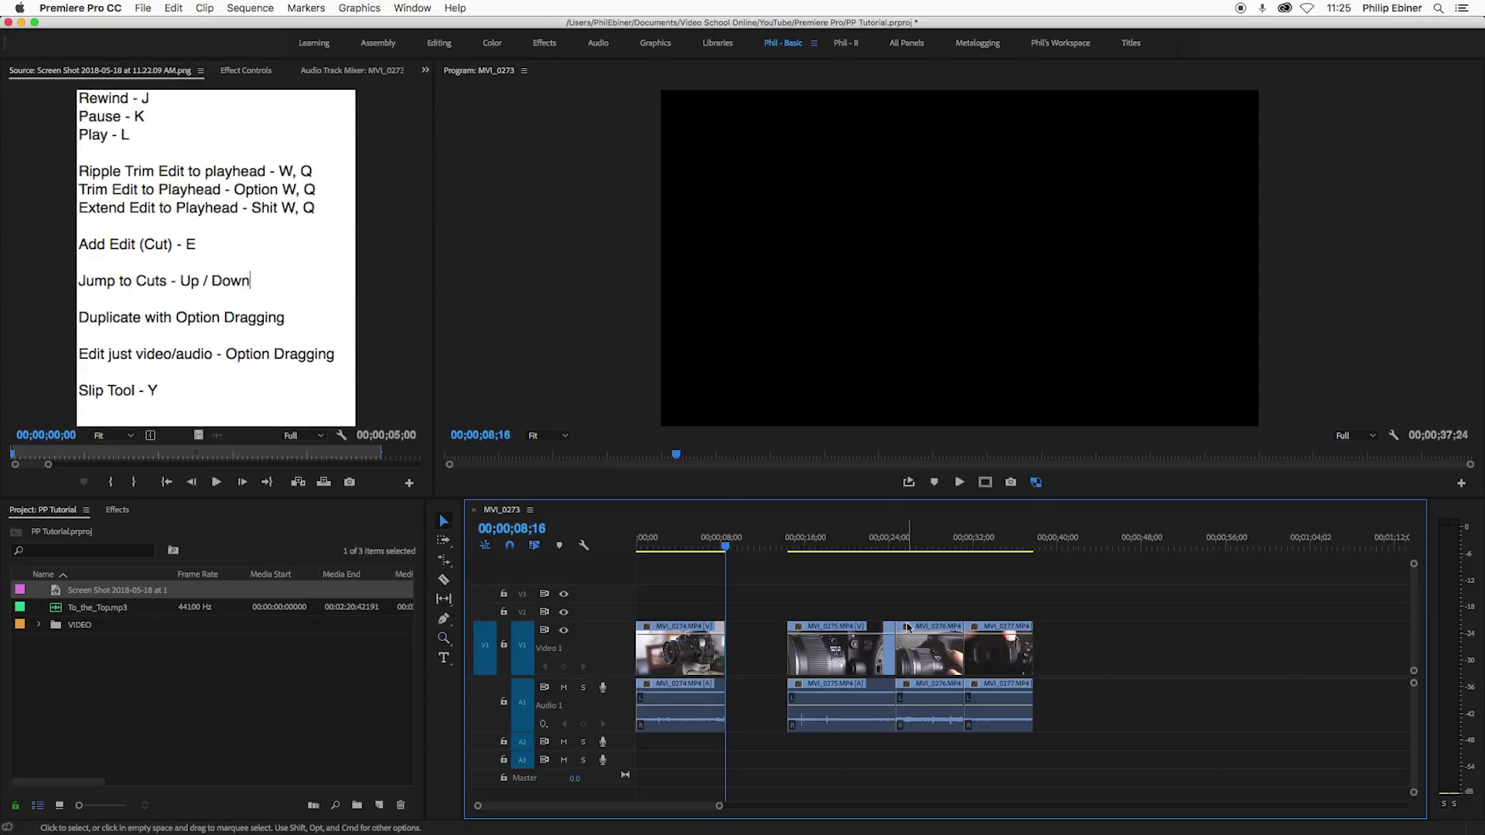
key(super+z)
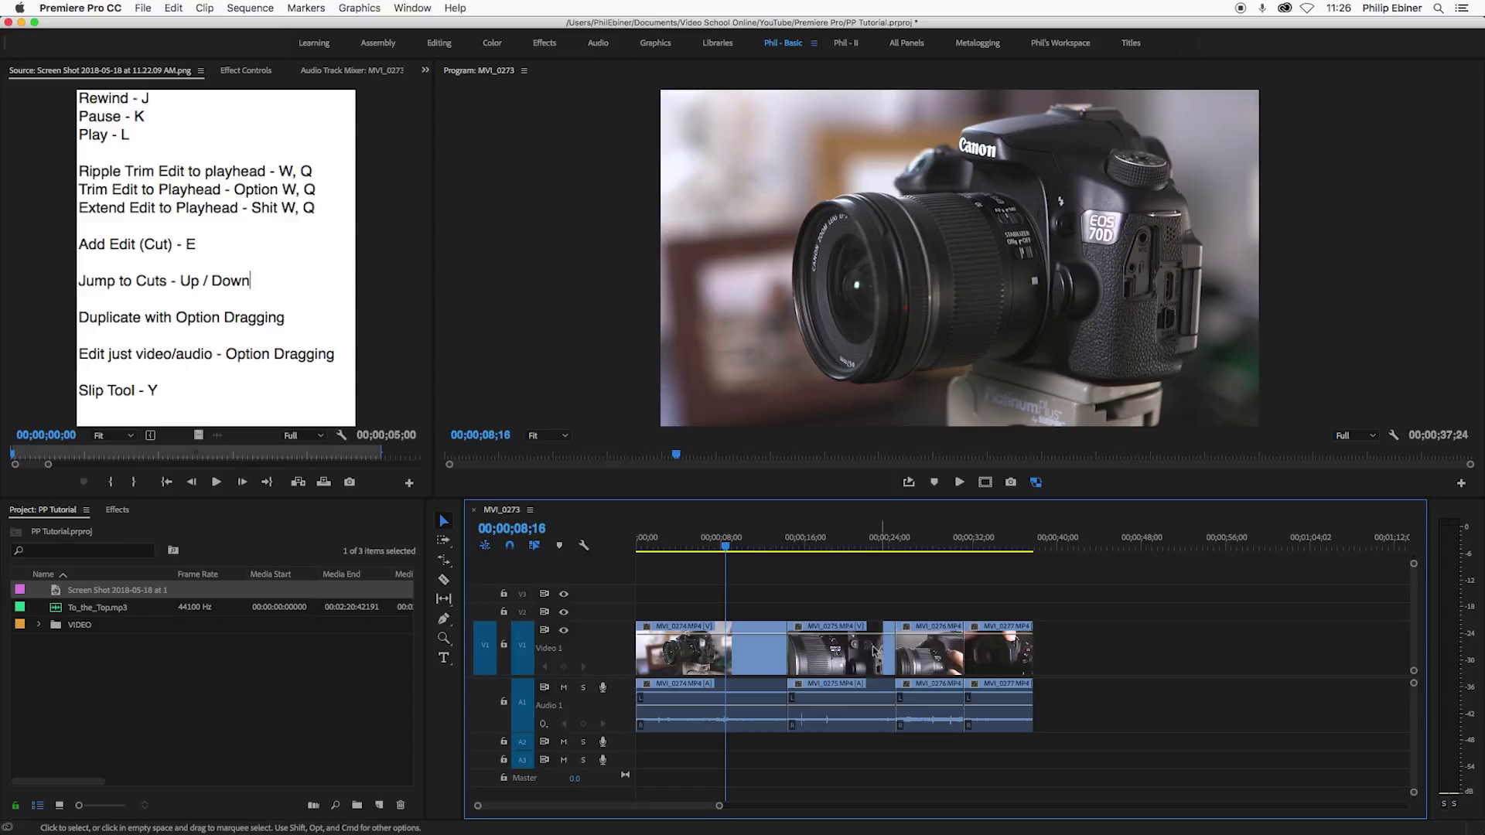
- Move MVI_0275's video to V2, its audio to A2, and slide the pair over MVI_0274
drag(845, 658, 842, 615)
drag(834, 699, 831, 746)
drag(833, 619, 723, 624)
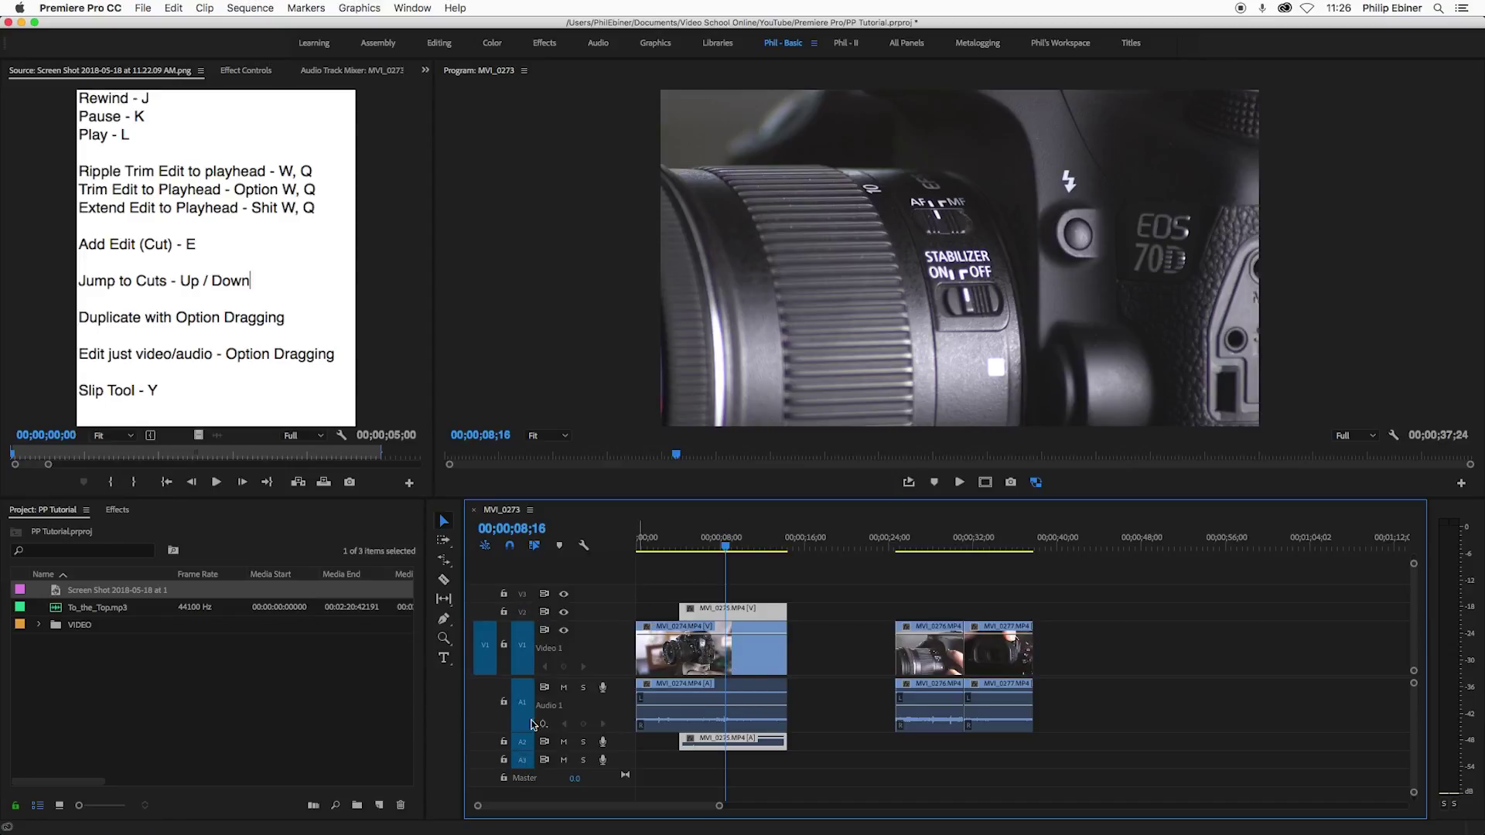
click(524, 613)
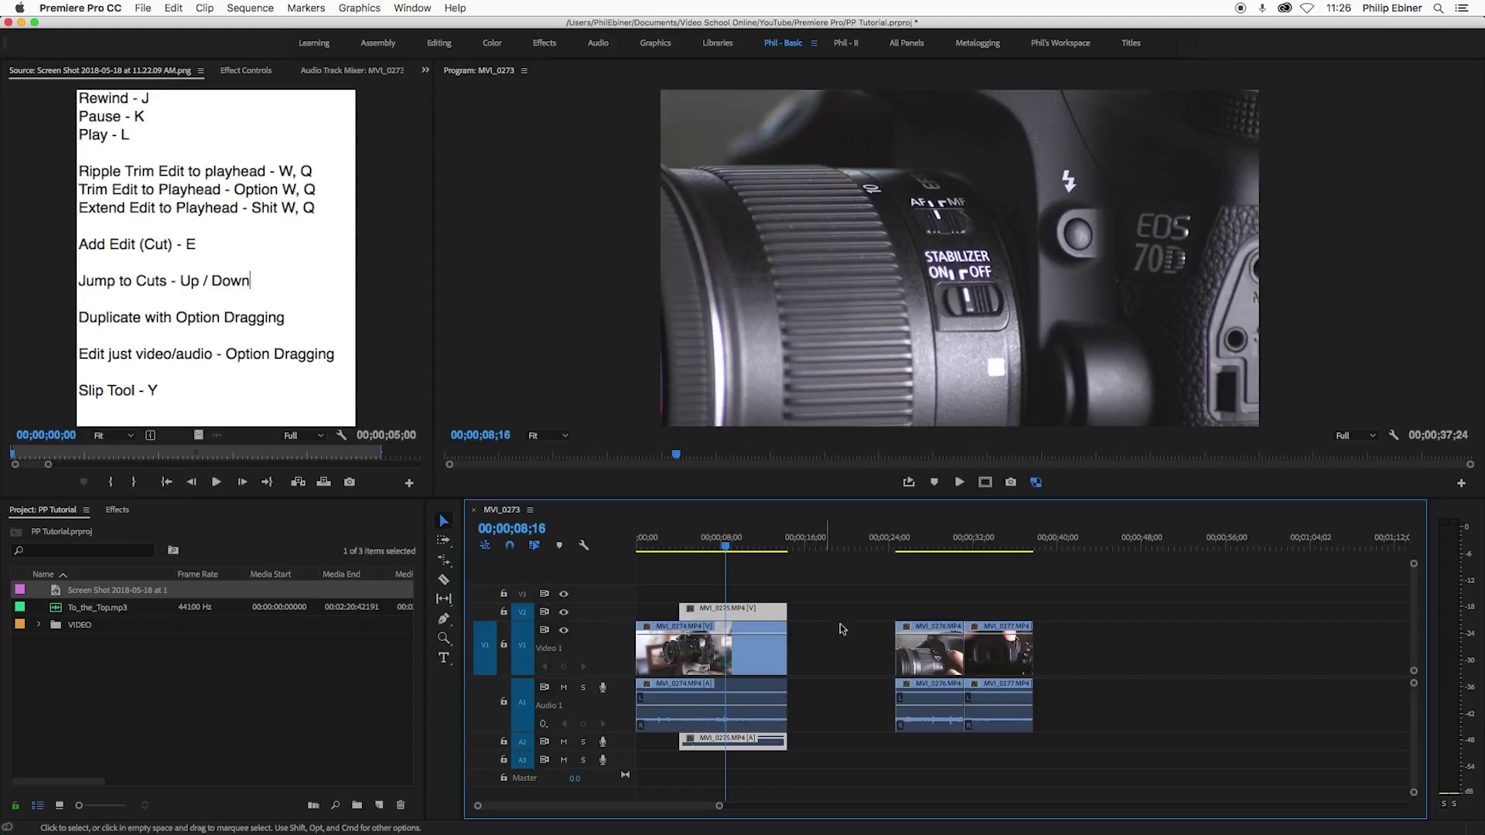
click(860, 619)
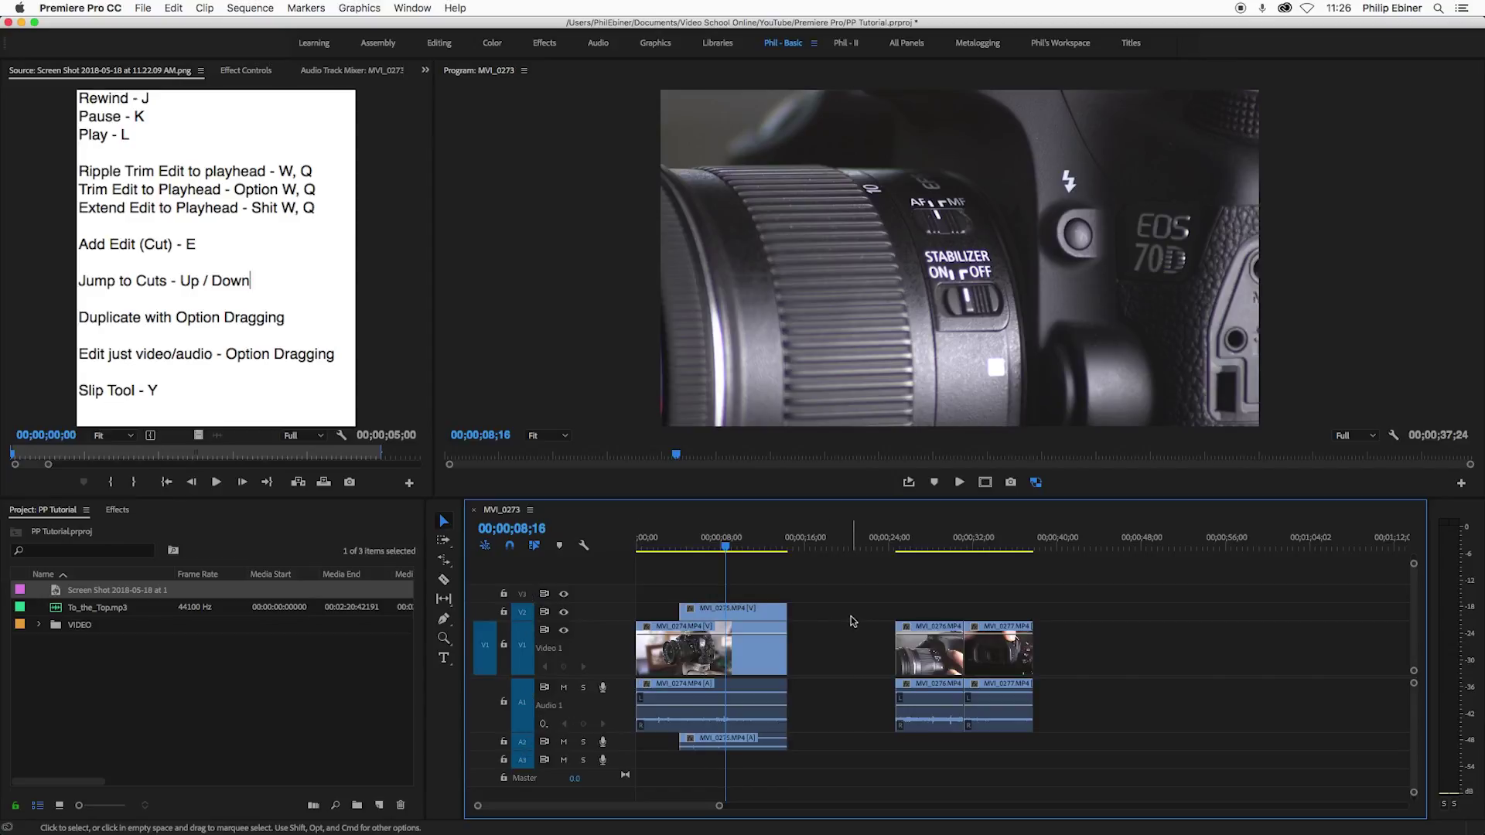
key(alt+w)
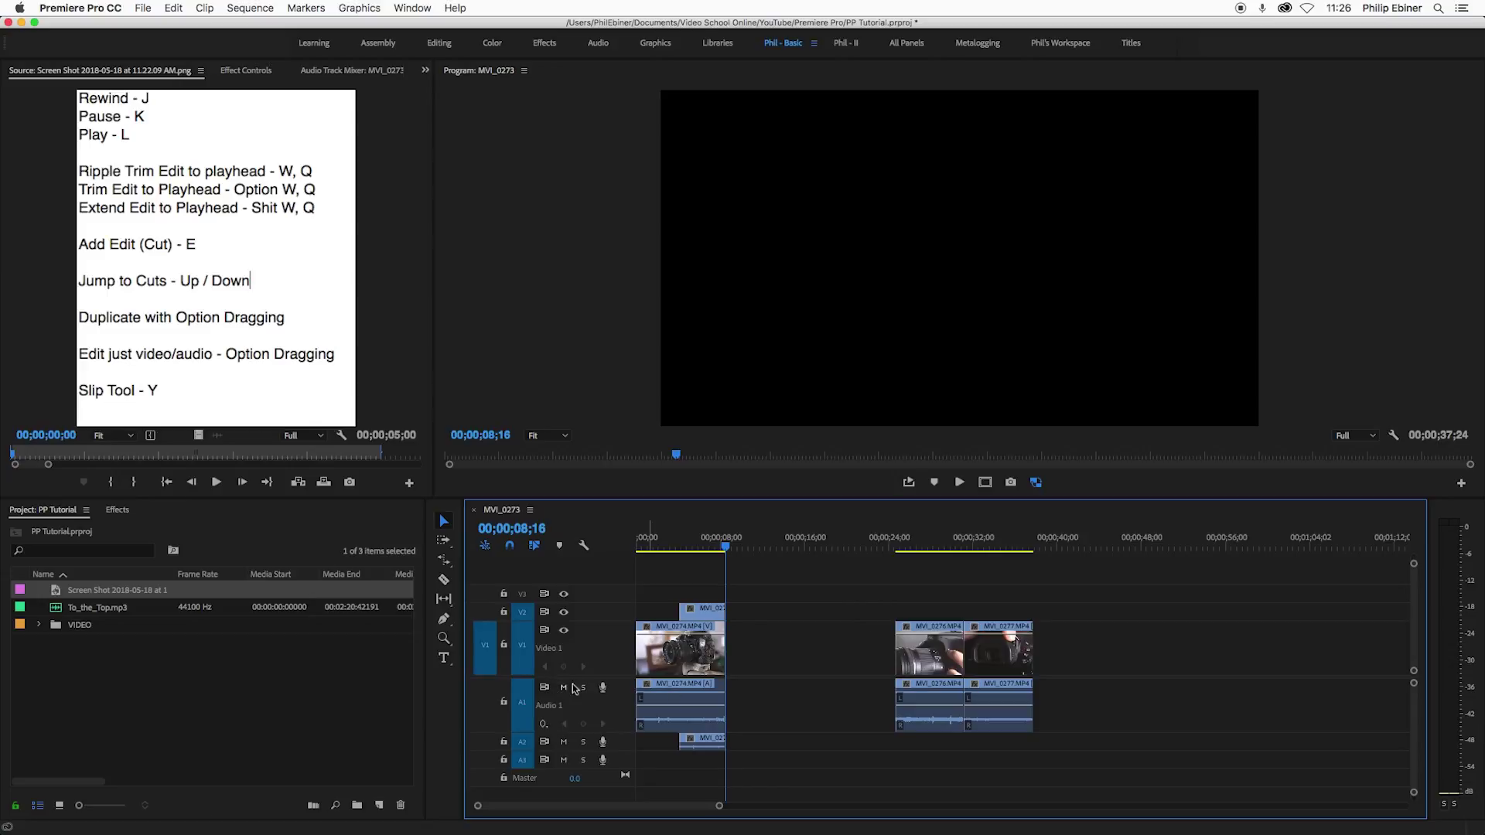
key(super+z)
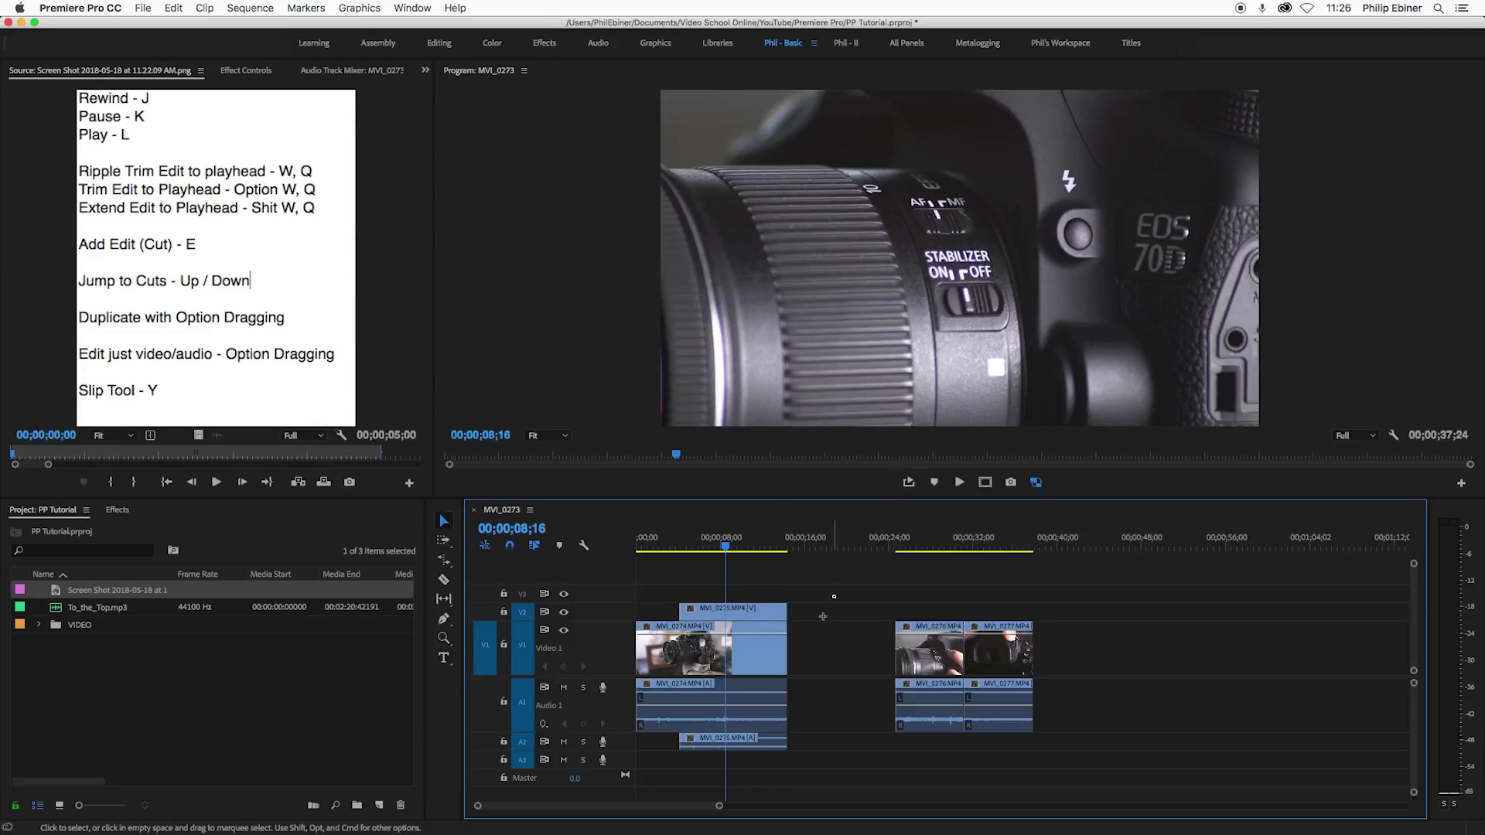
drag(823, 617, 681, 681)
drag(786, 625, 733, 625)
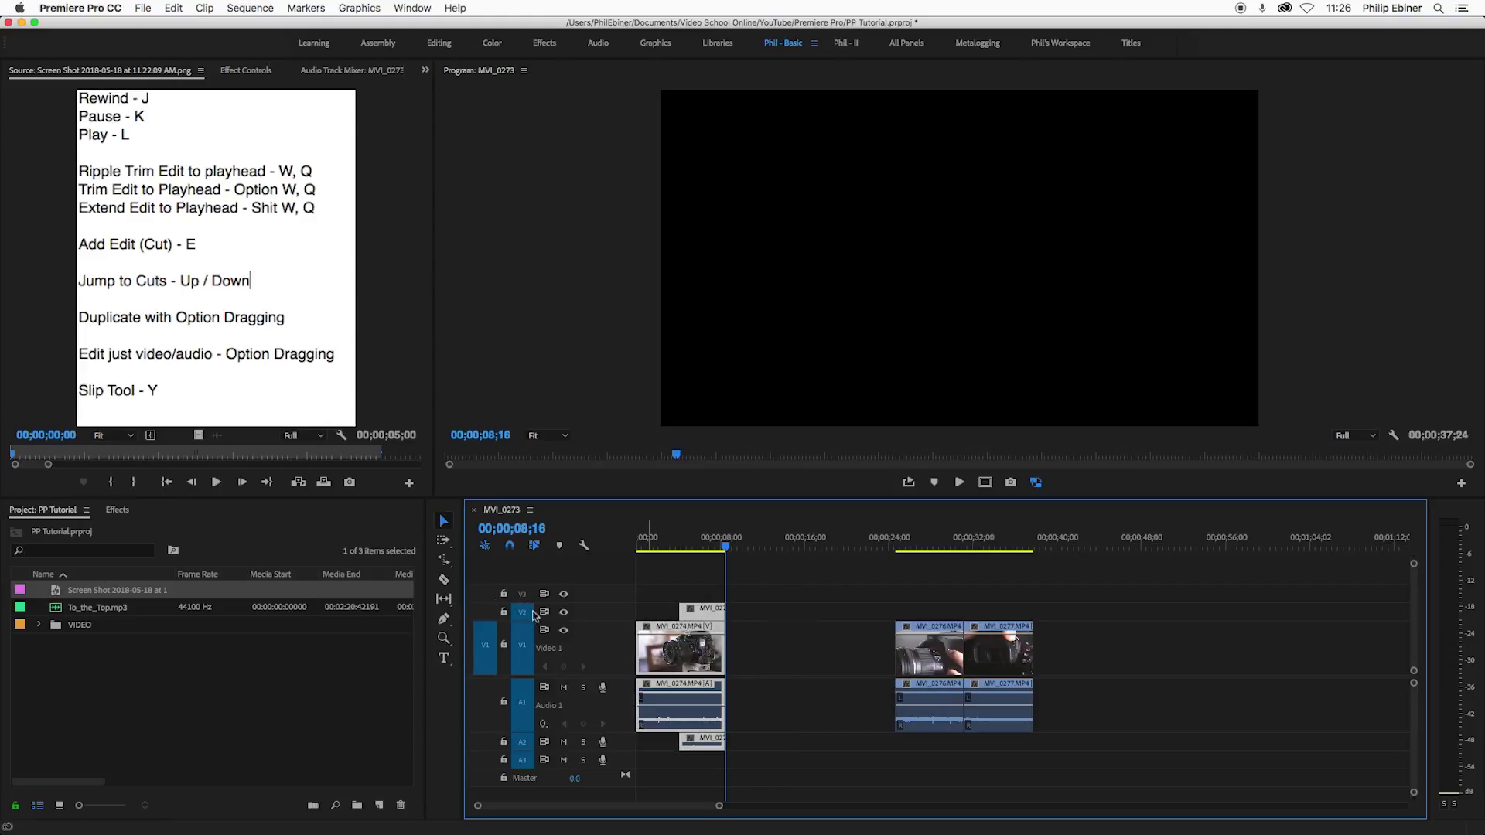
key(super+z)
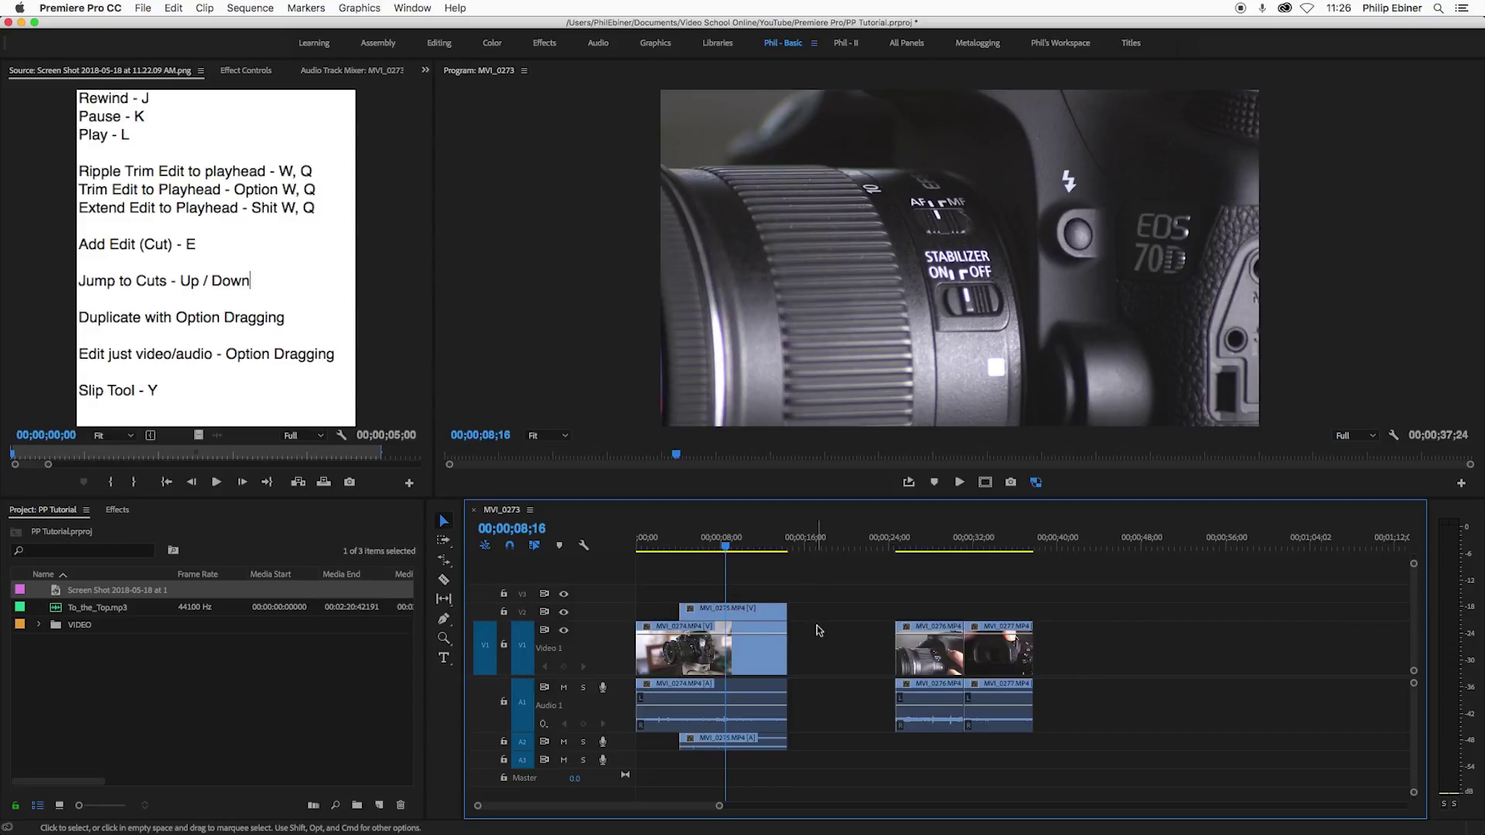
key(alt+w)
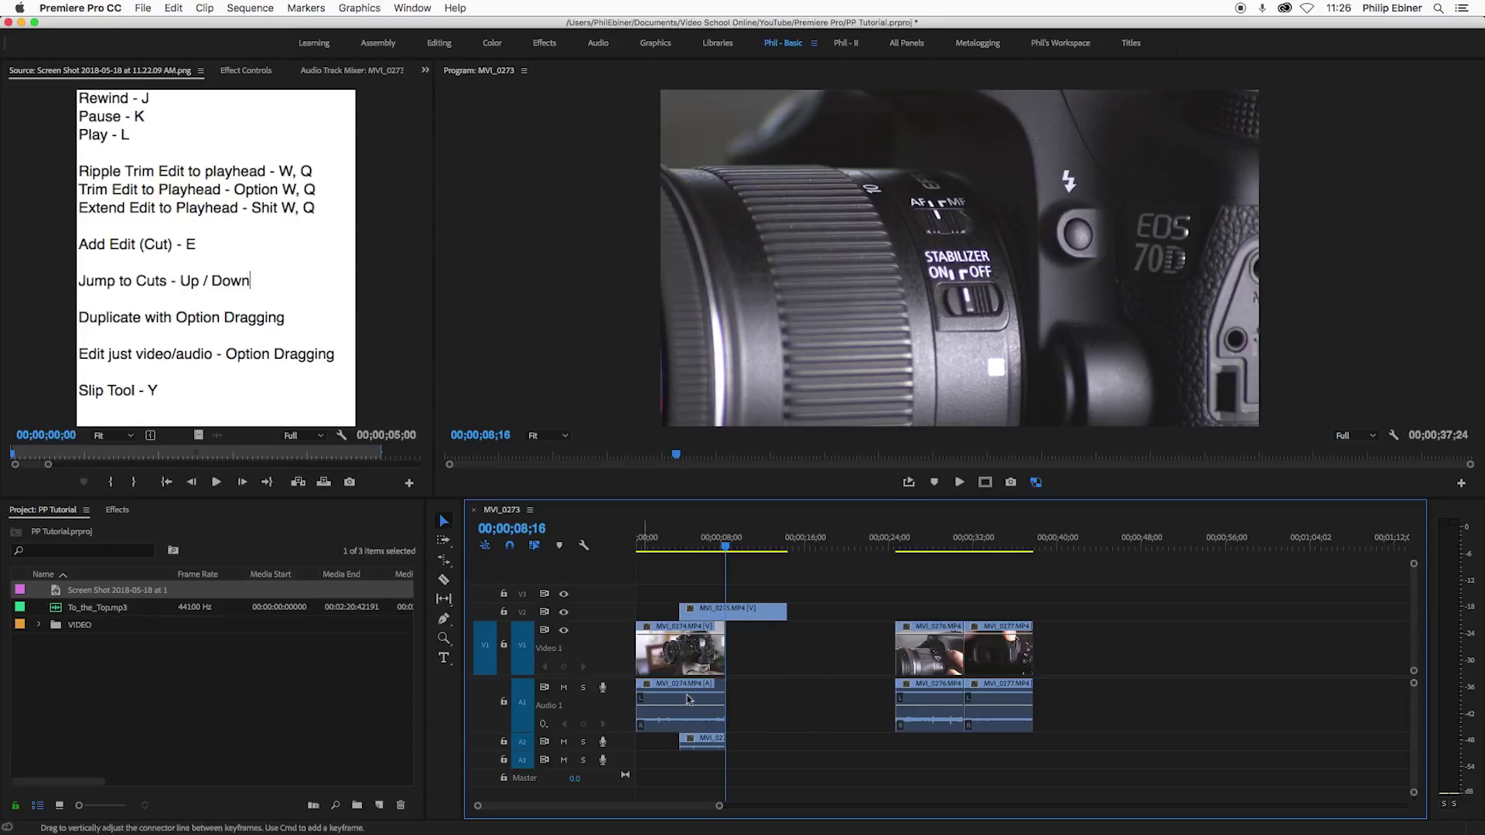
key(super+z)
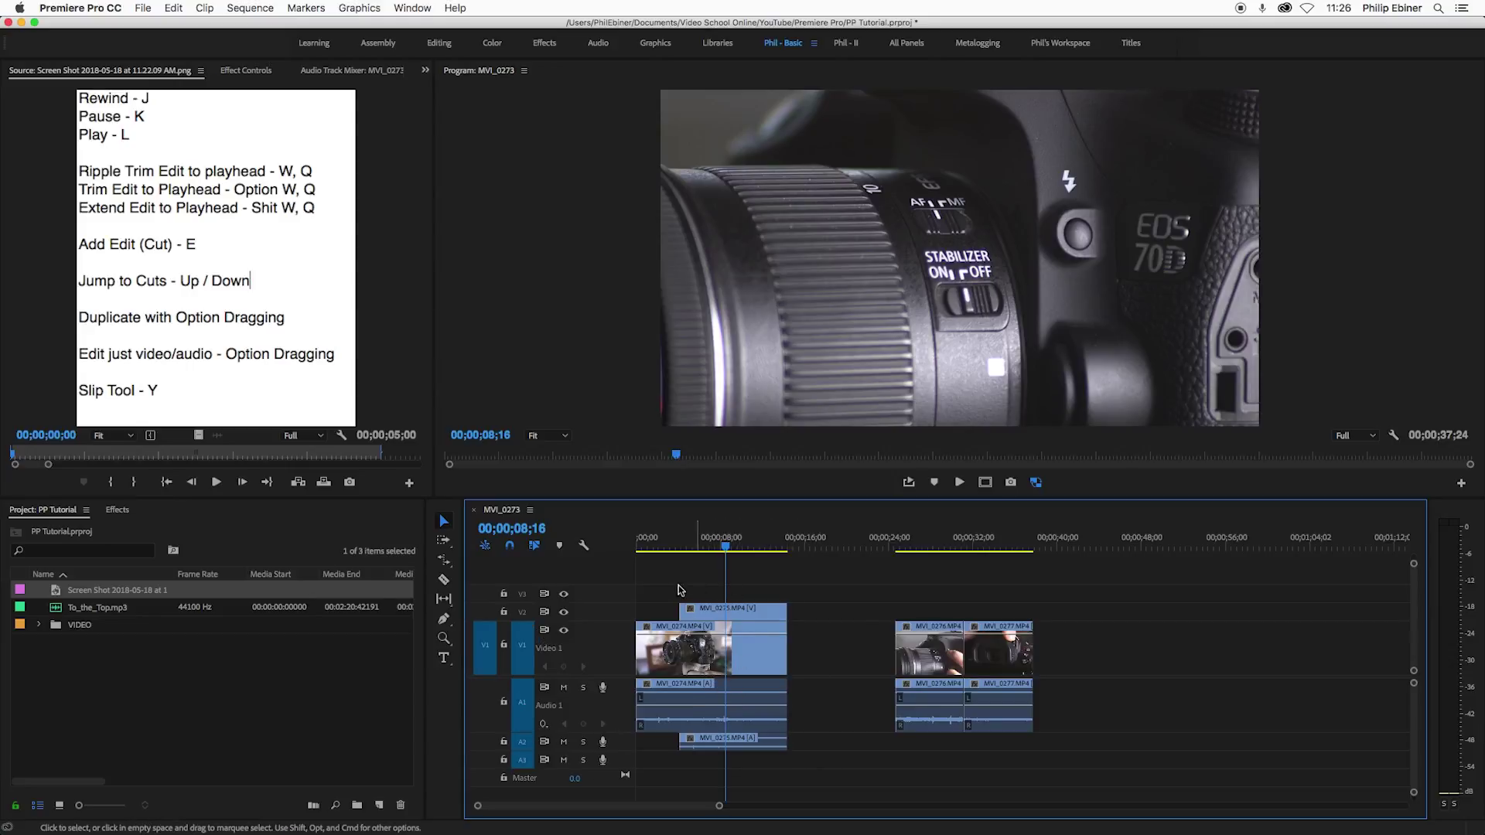
click(524, 612)
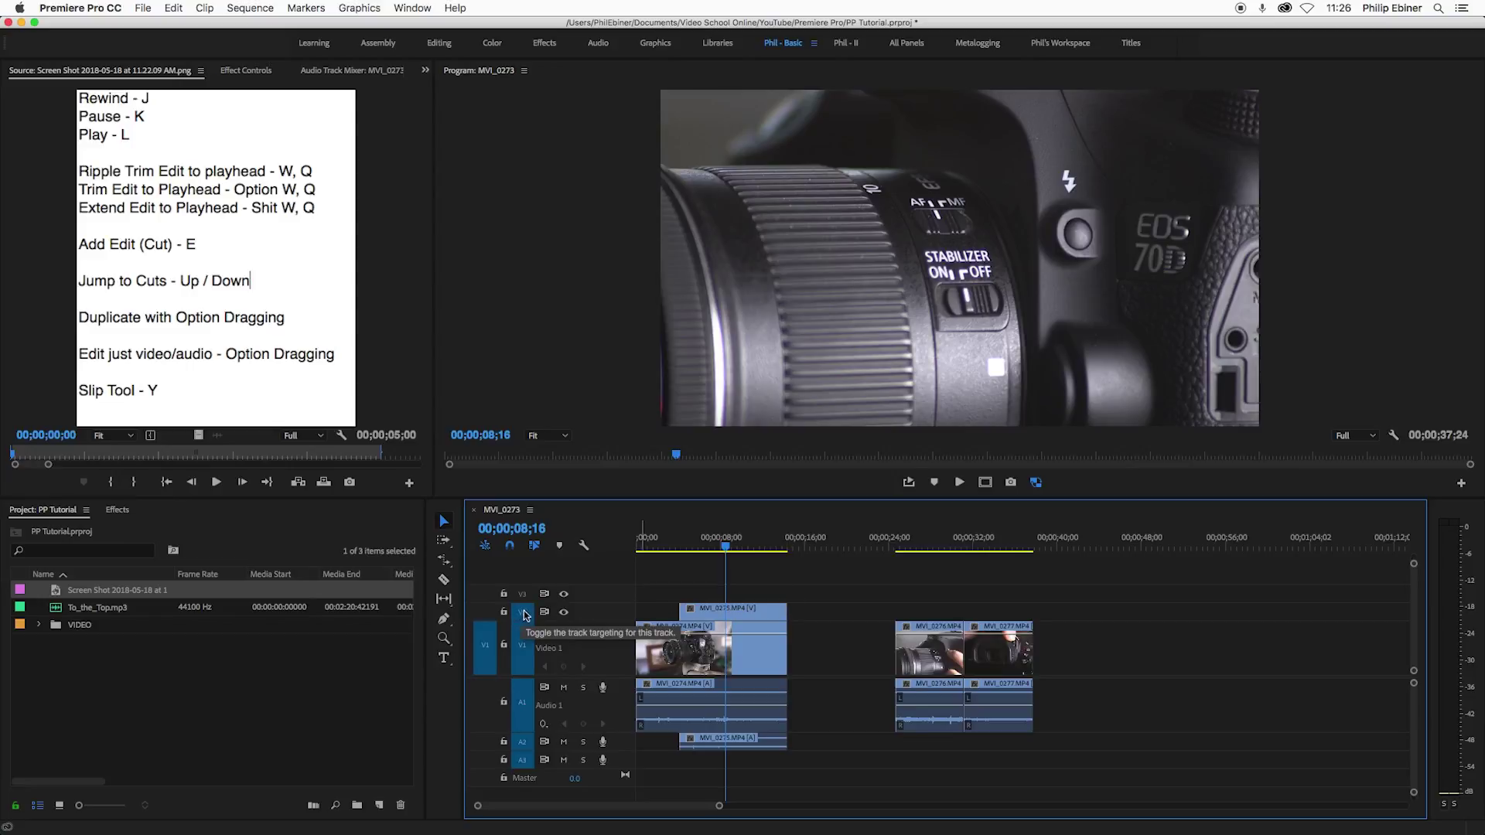
key(alt+q)
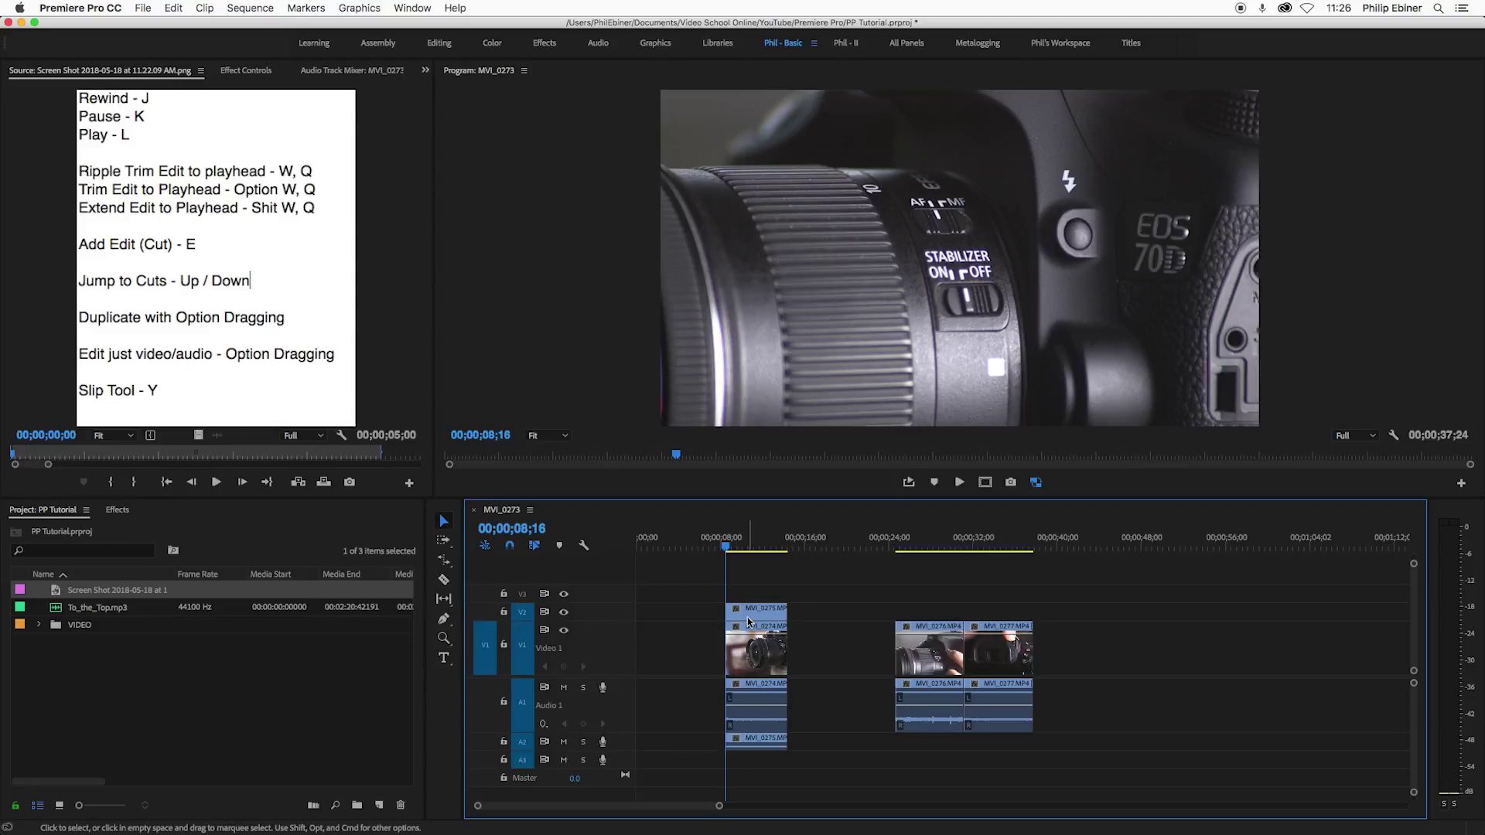
key(super+z)
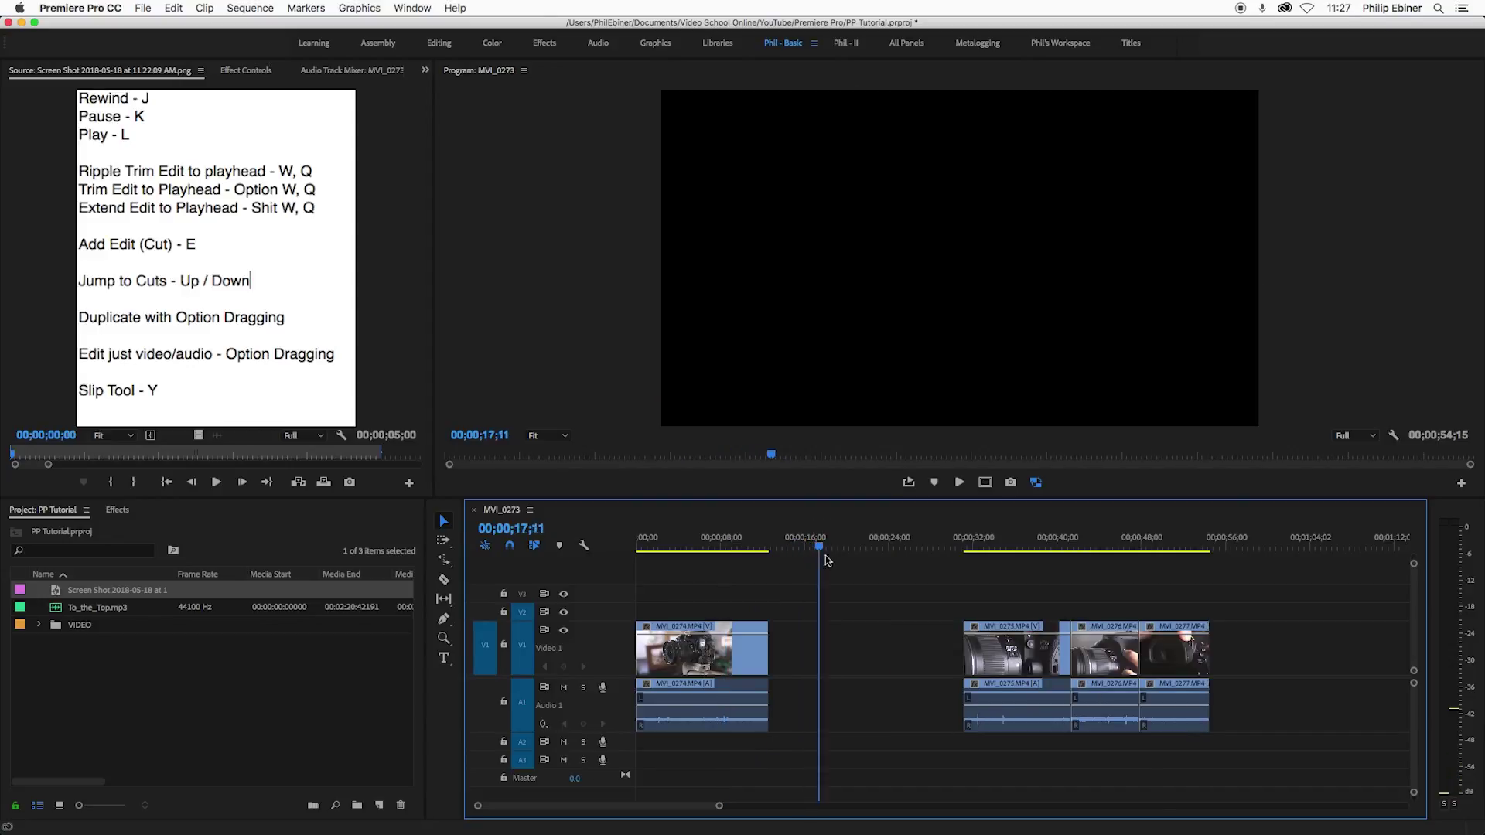
- Extend MVI_0274's end to the playhead at 18;14, then undo it
drag(829, 553, 827, 559)
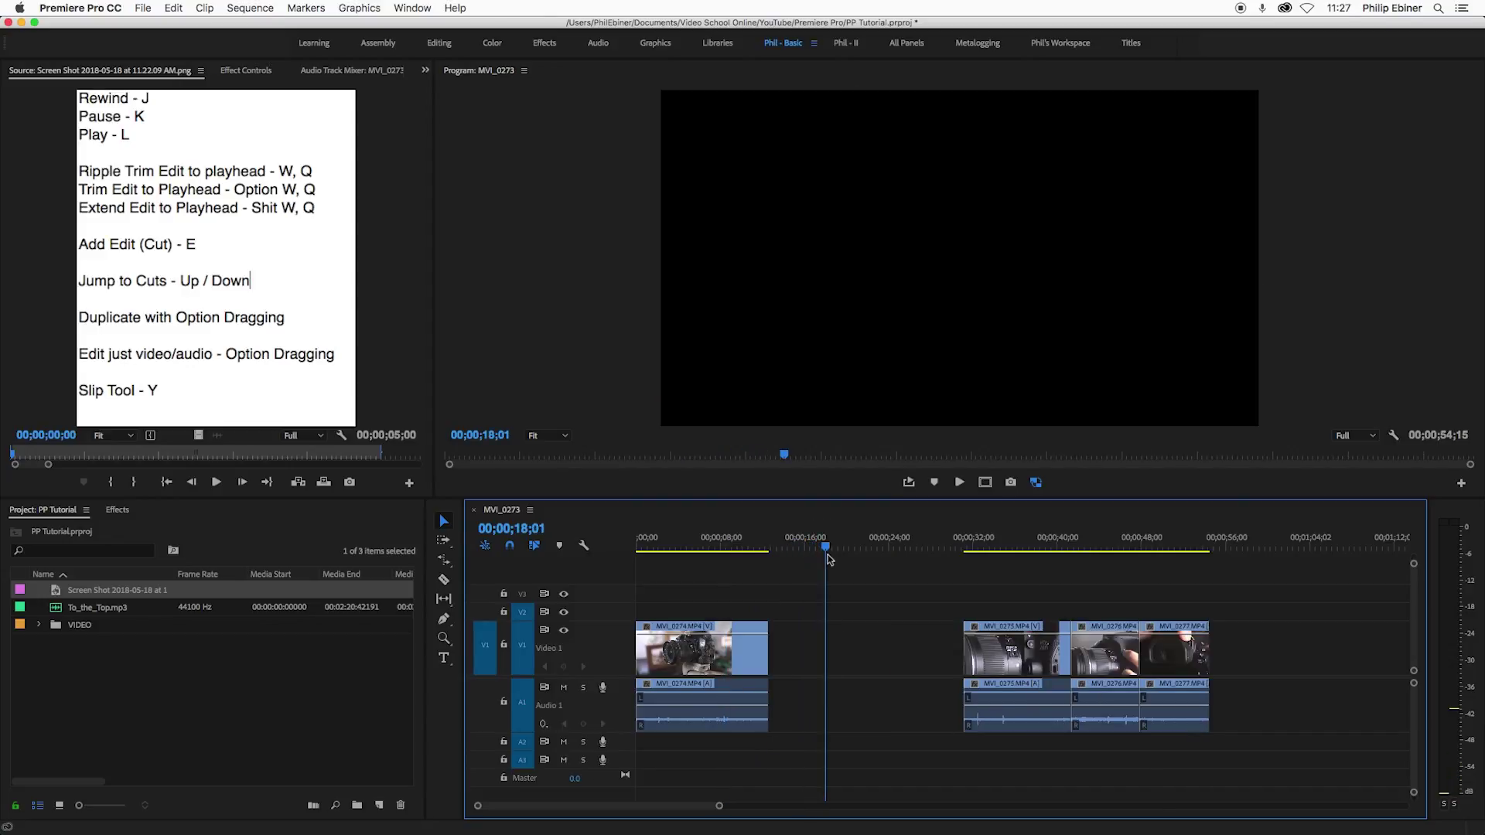
drag(829, 558, 830, 558)
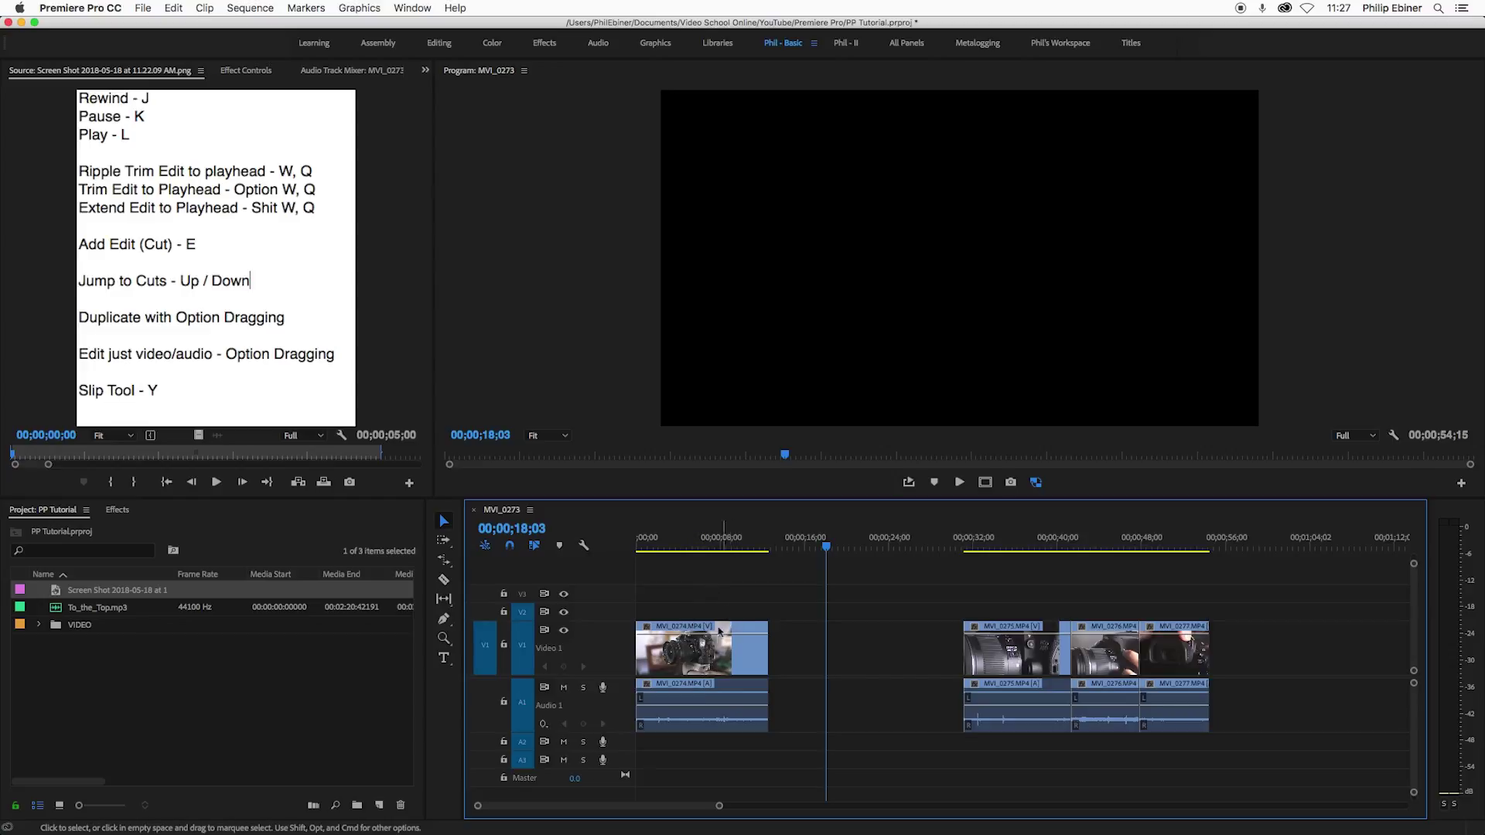
click(793, 576)
mouse_move(826, 551)
mouse_down()
mouse_move(813, 551)
mouse_move(831, 551)
mouse_up()
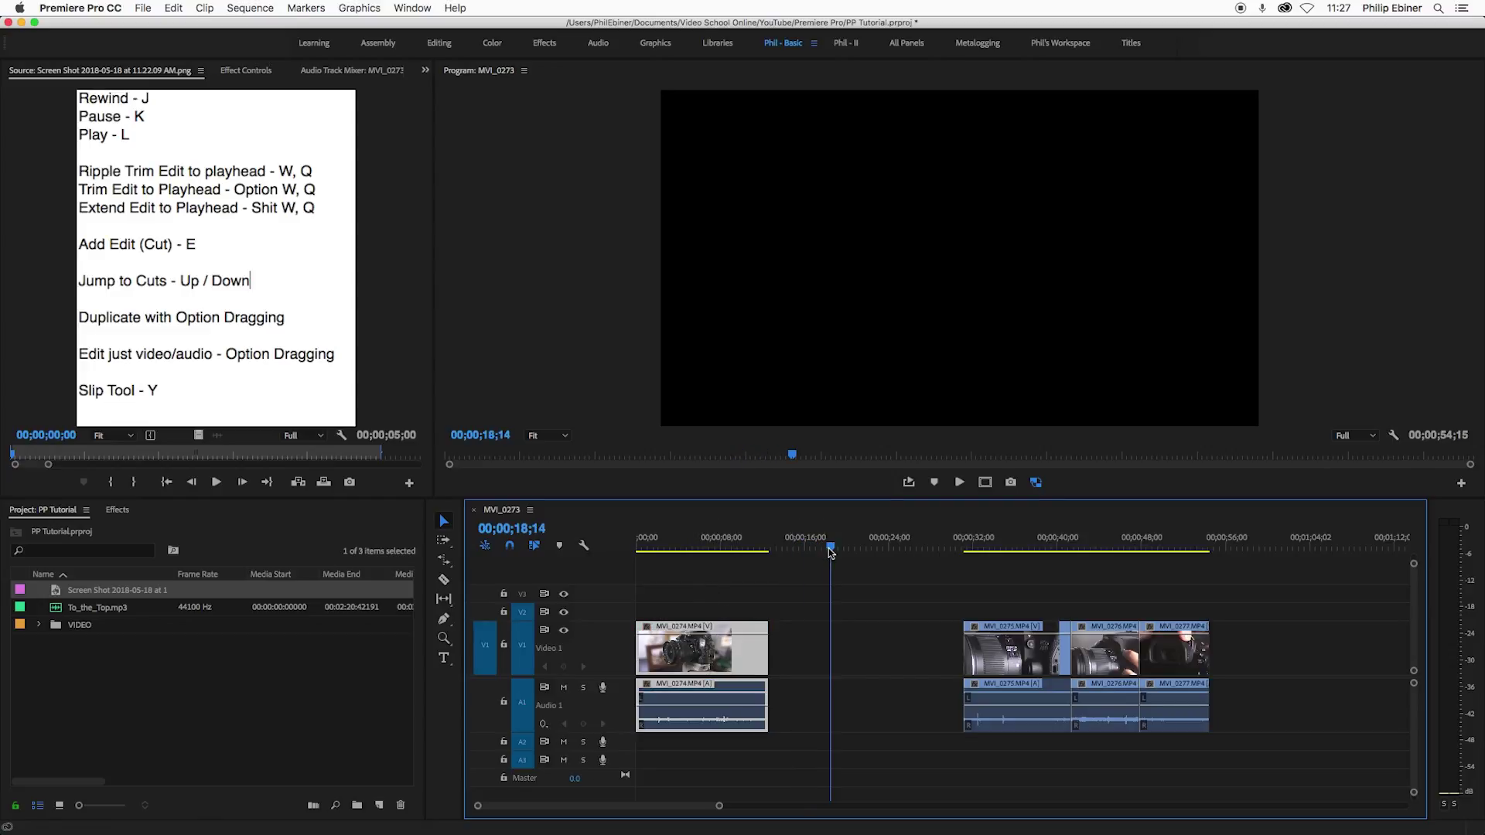
key(shift+w)
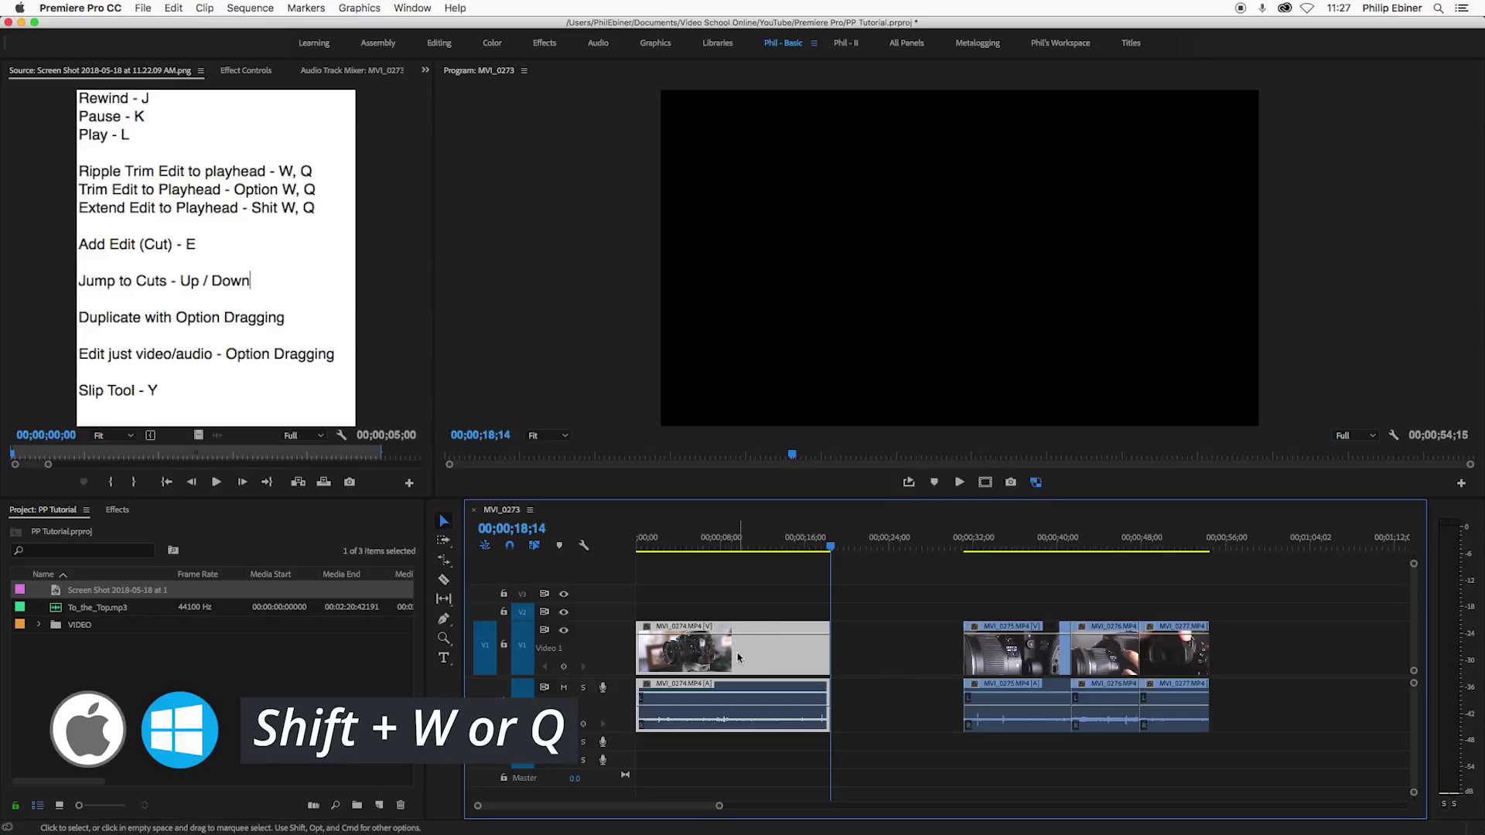
key(super+z)
key(super+z)
key(super+z)
key(super+z)
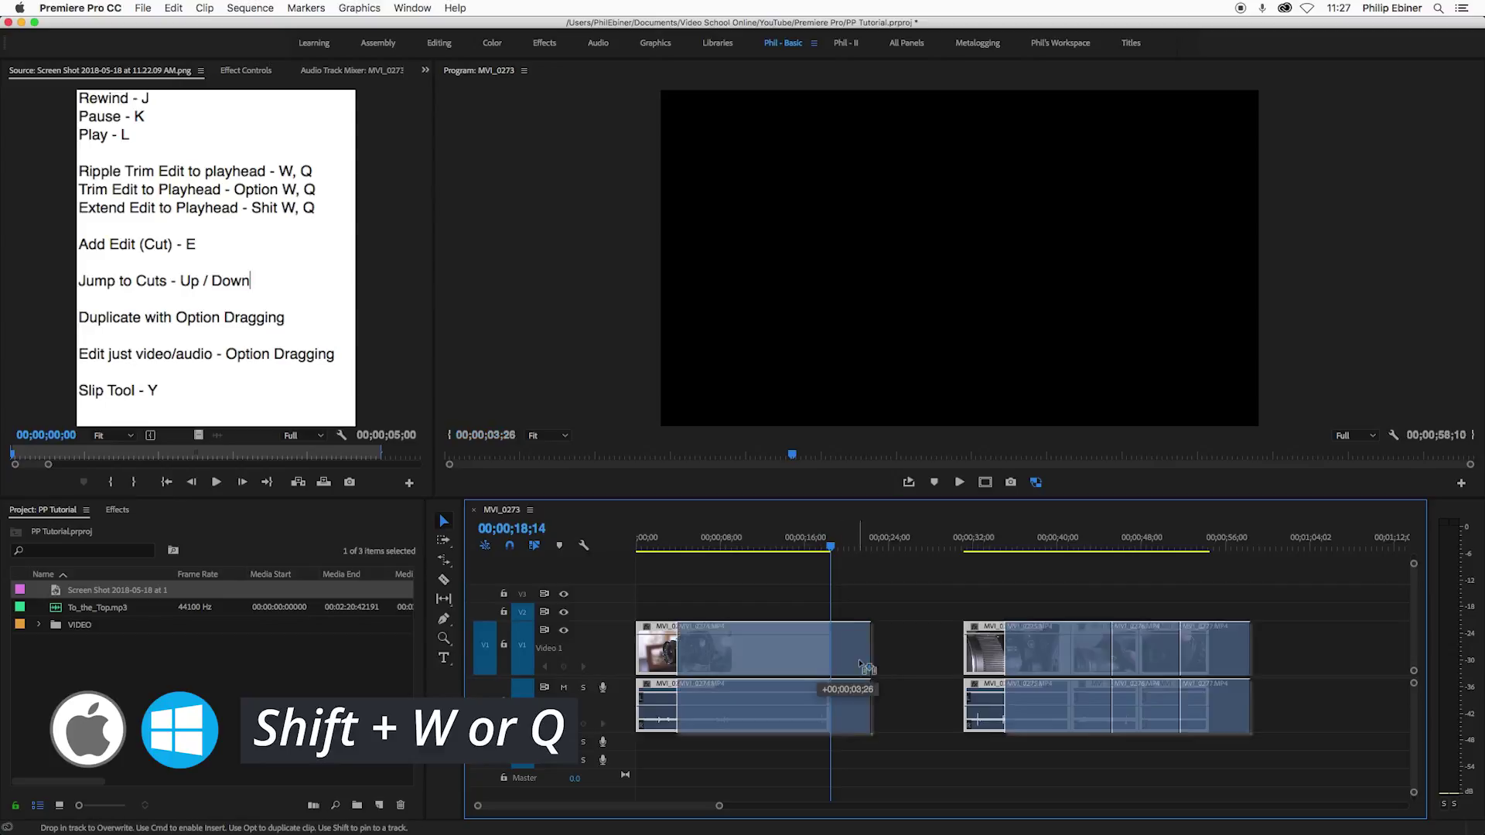
- Pull the first clip's start back to 00;00 and ripple trim its end at 6 seconds
click(718, 582)
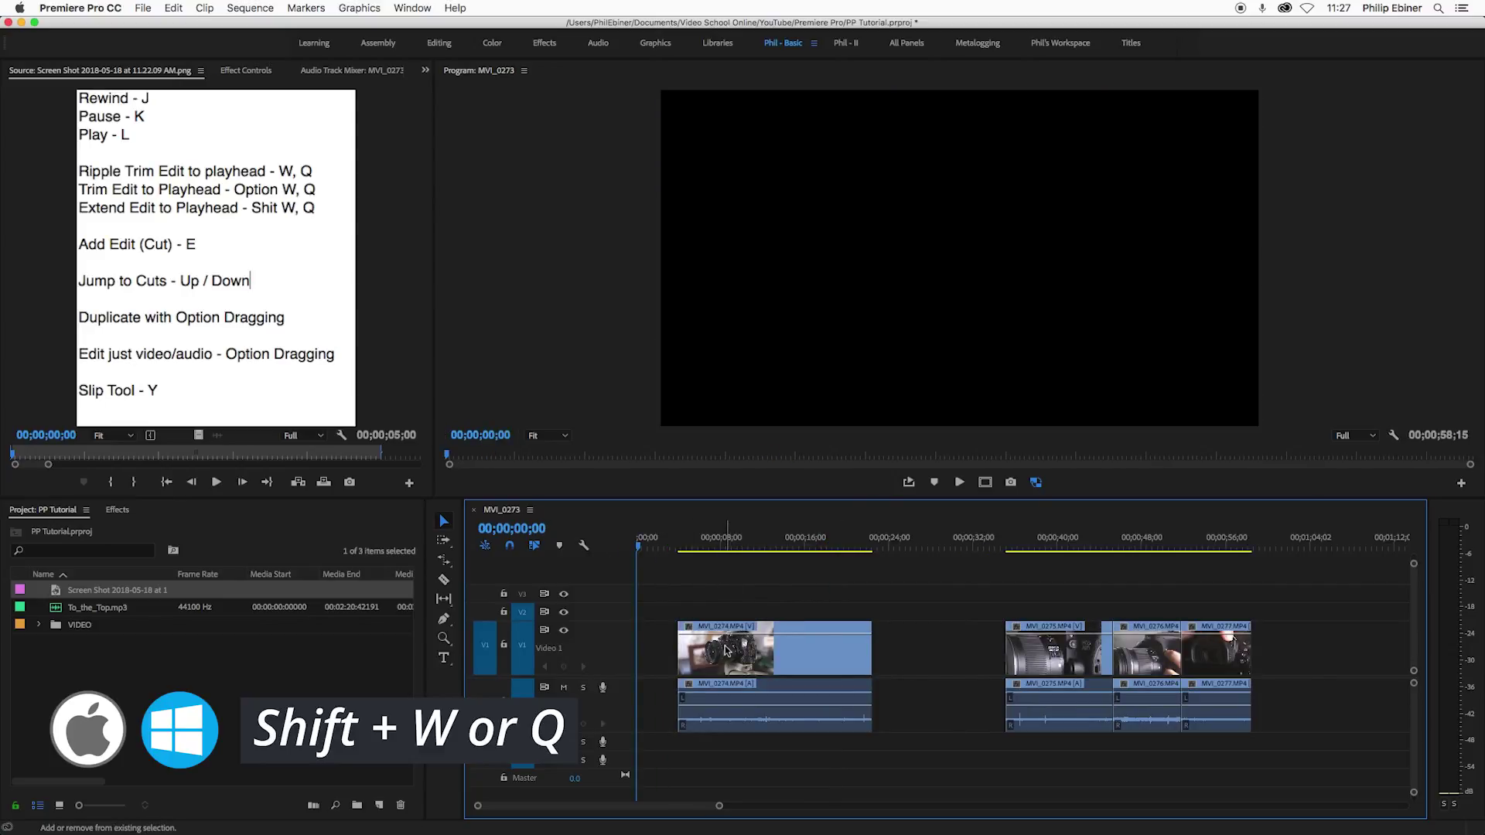
key(shift+w)
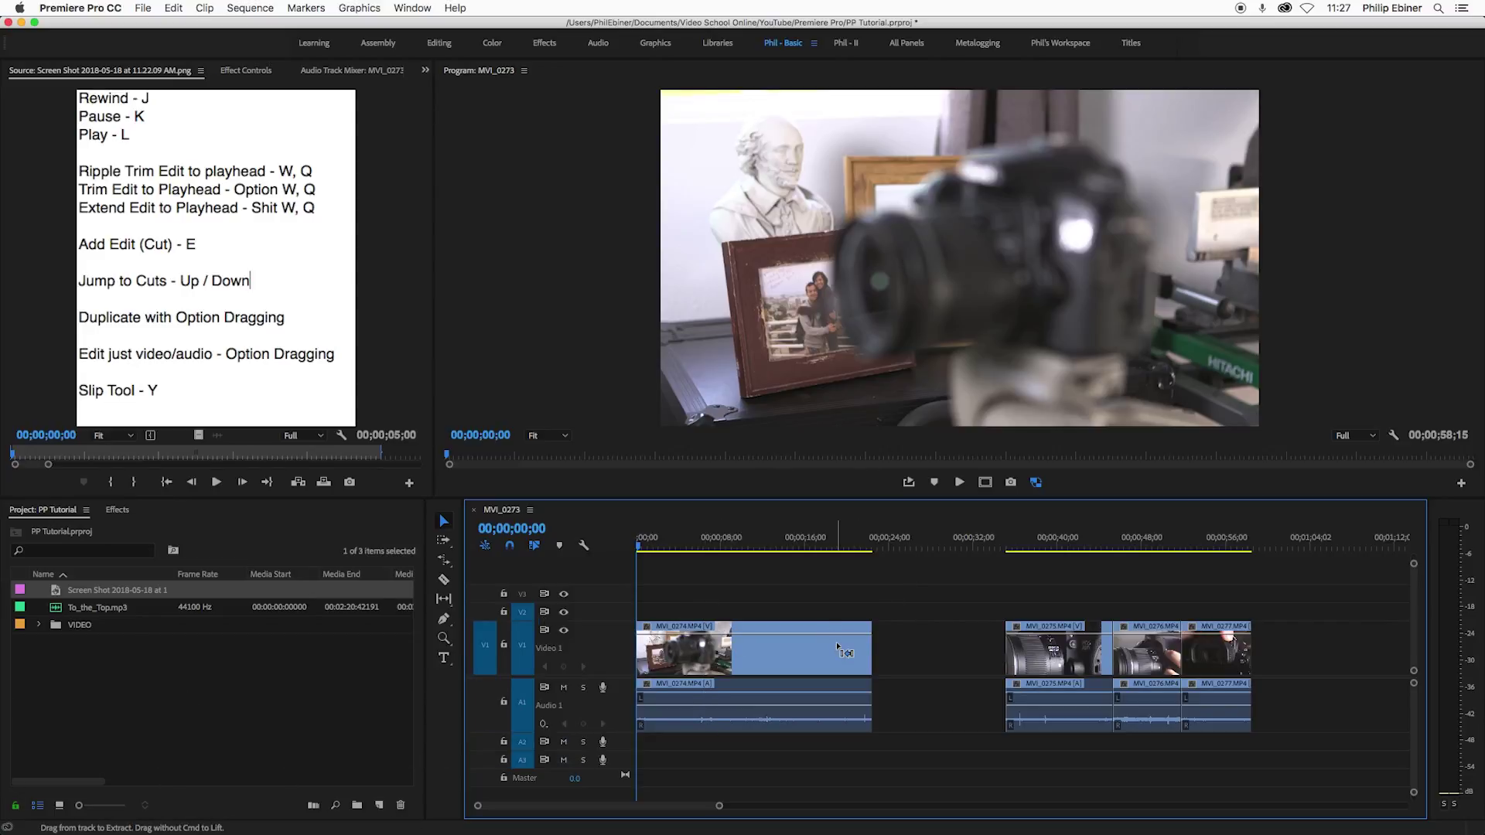
key(super+z)
drag(684, 651, 638, 651)
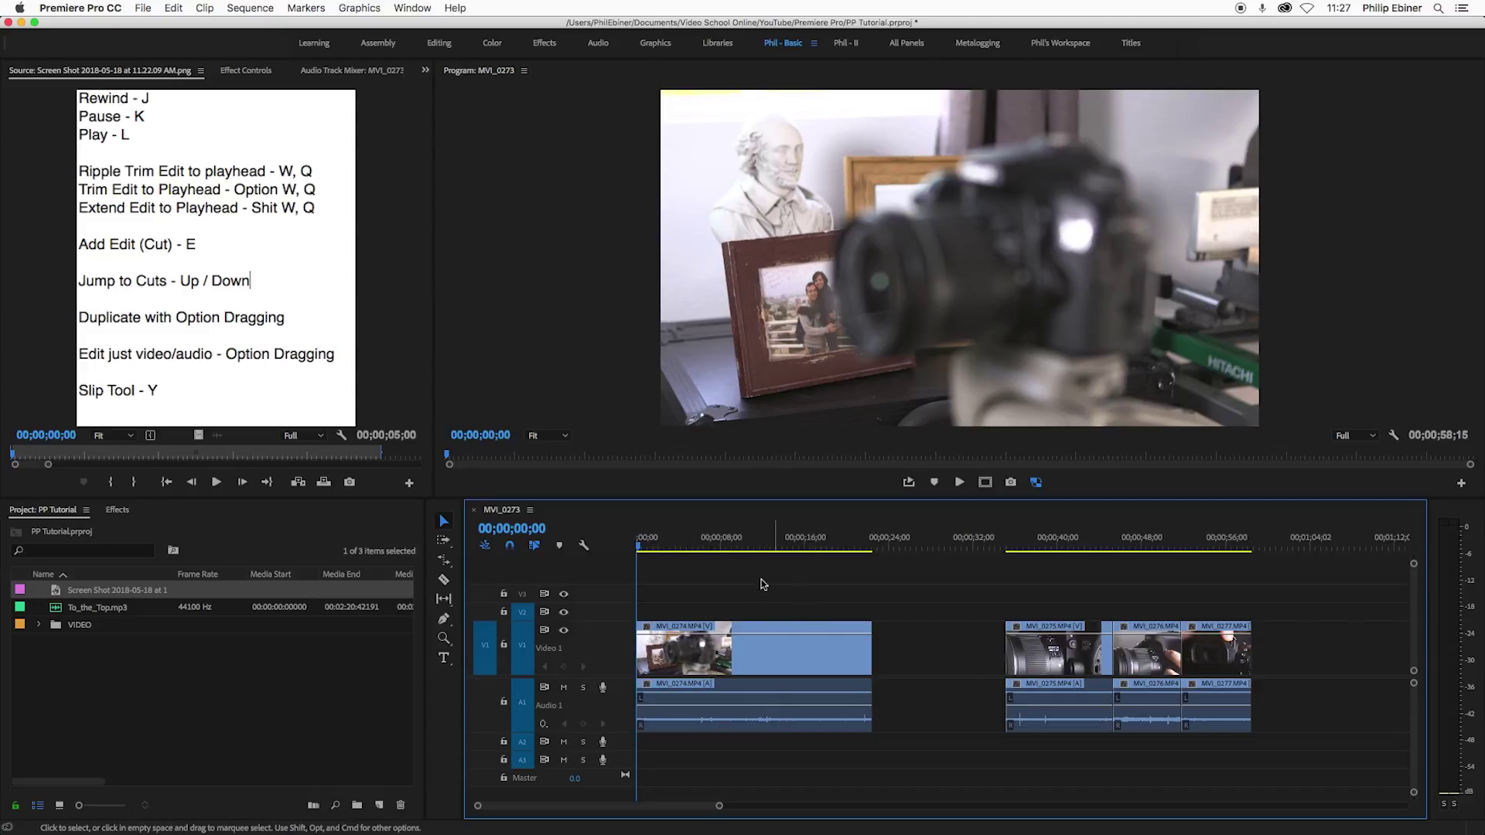
mouse_move(680, 548)
mouse_down()
mouse_move(742, 548)
mouse_move(702, 557)
mouse_up()
key(w)
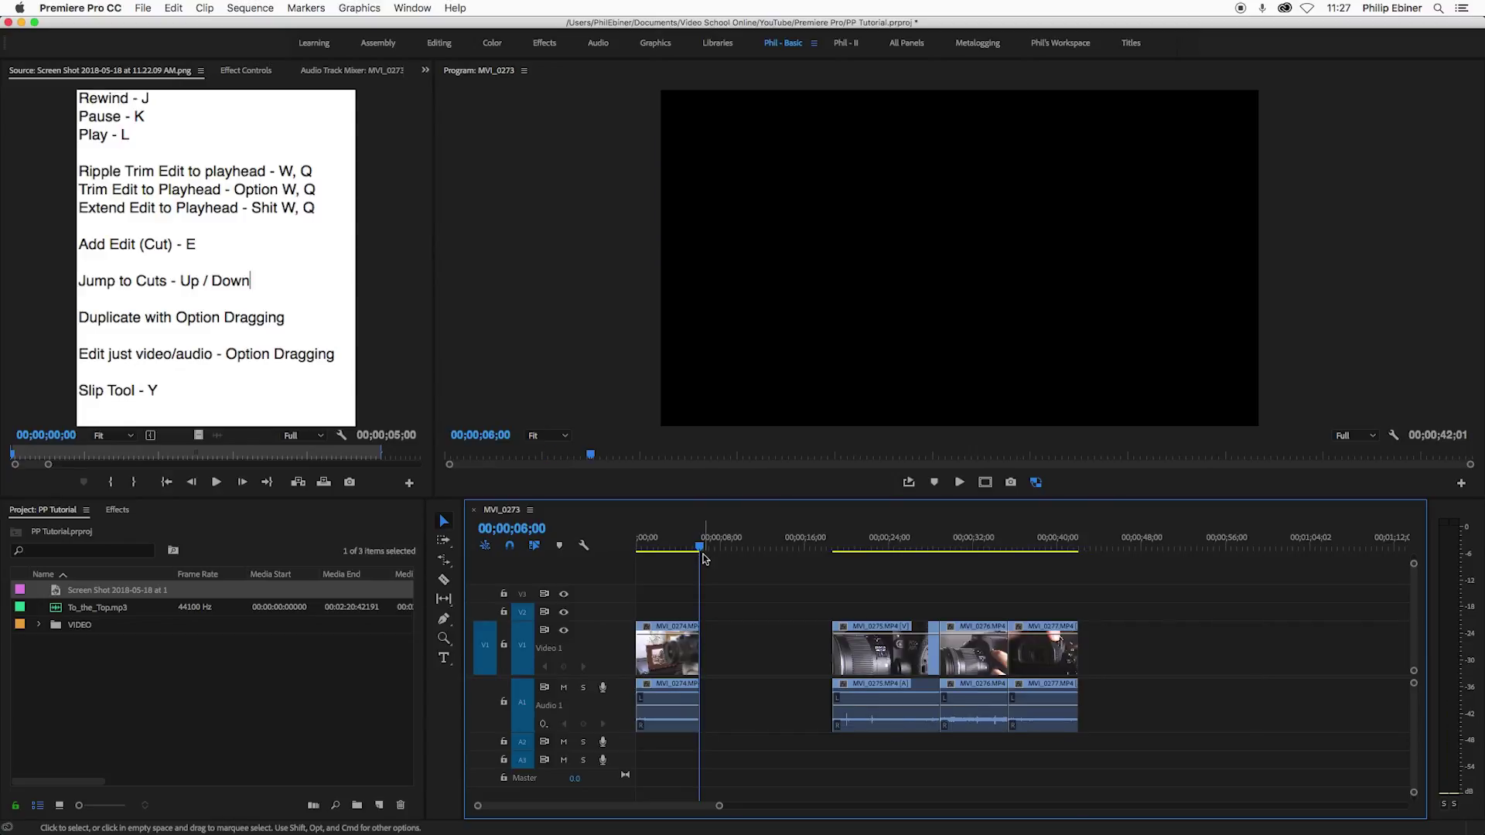
- Delete the gap after the first clip and add edits during playback around 10;24
click(749, 651)
key(Delete)
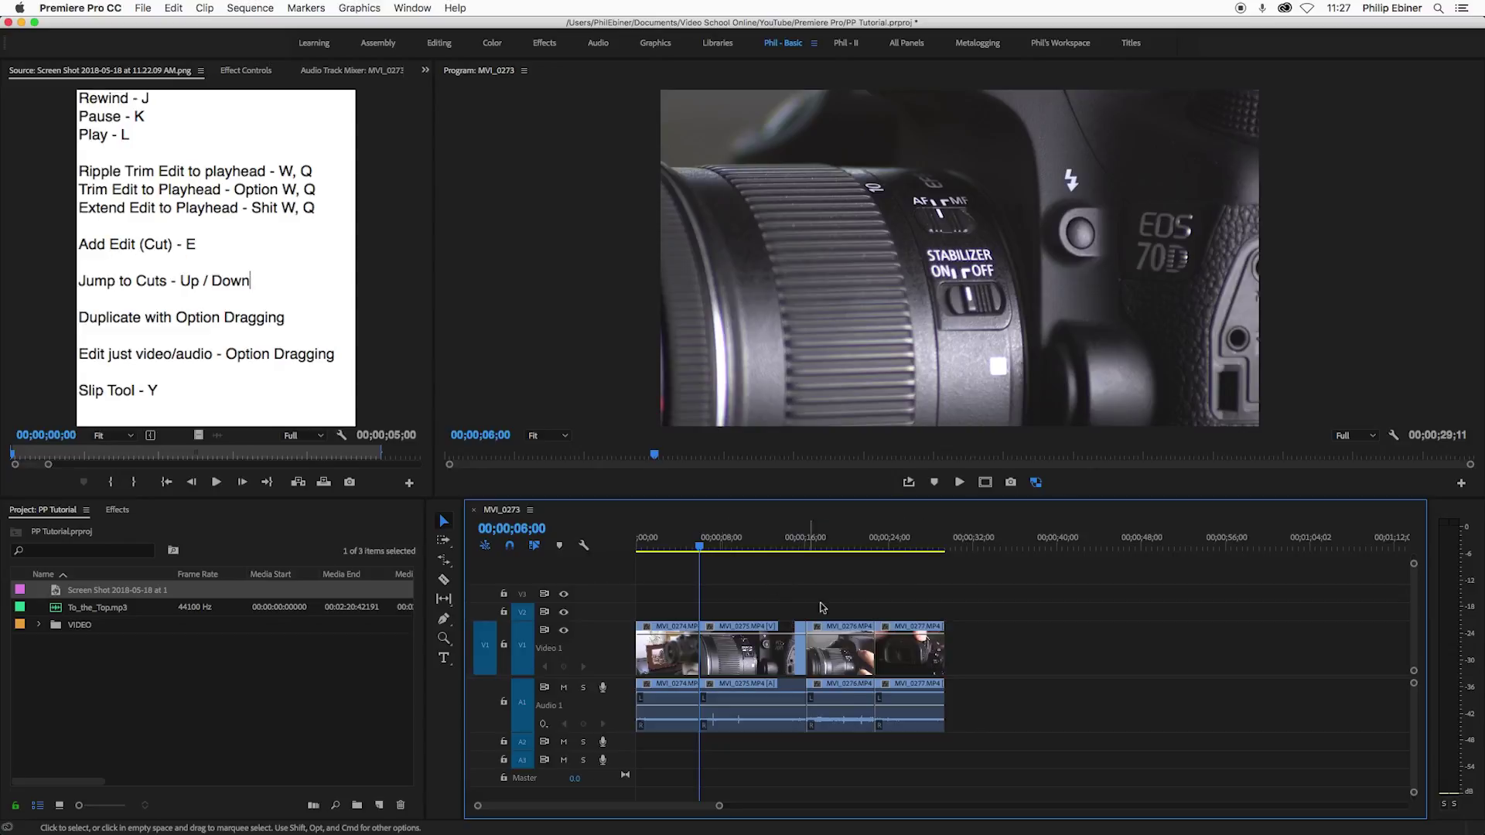
click(750, 547)
key(shift+k)
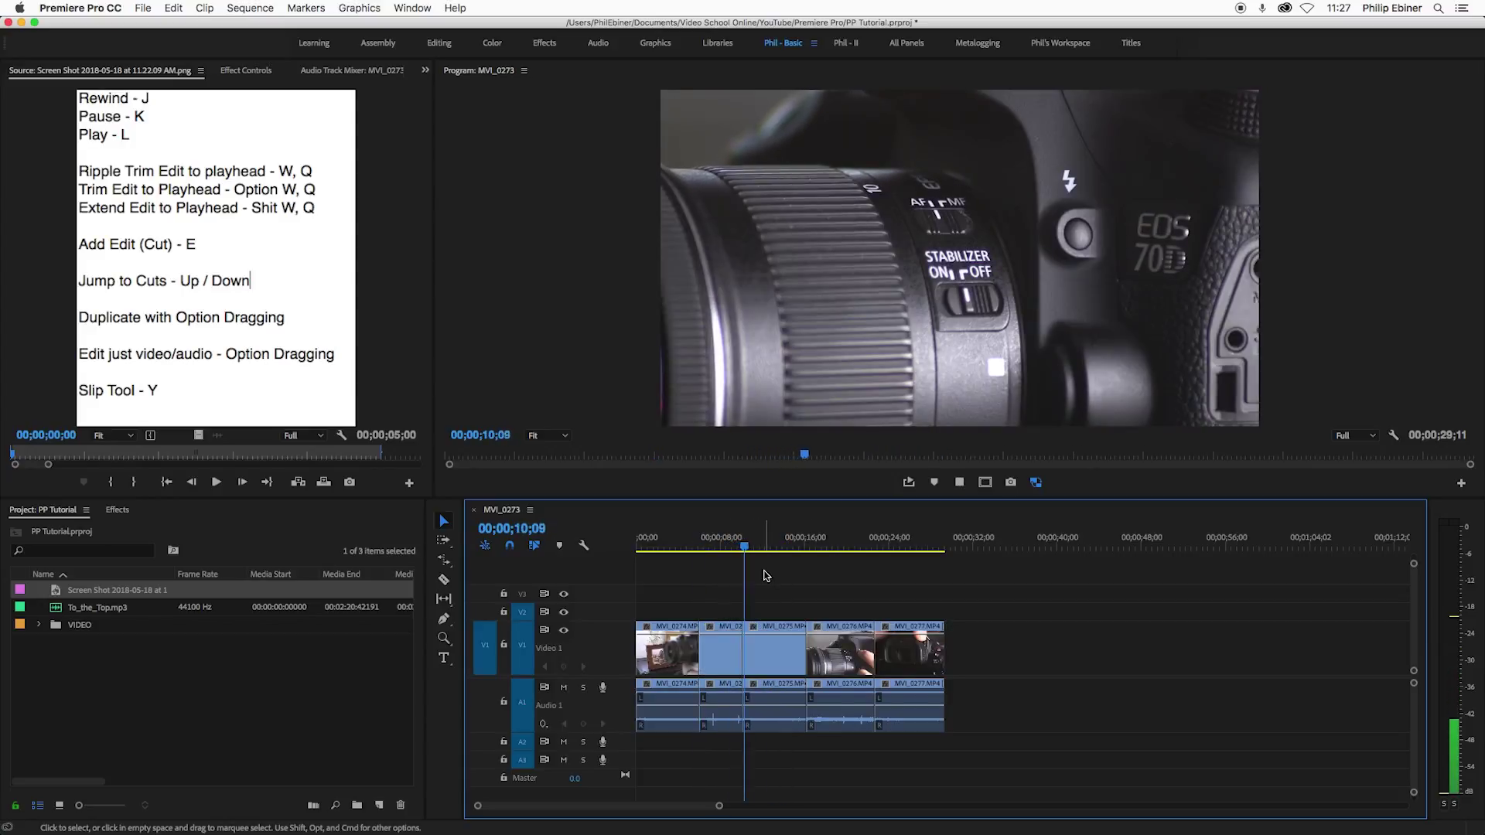
key(e)
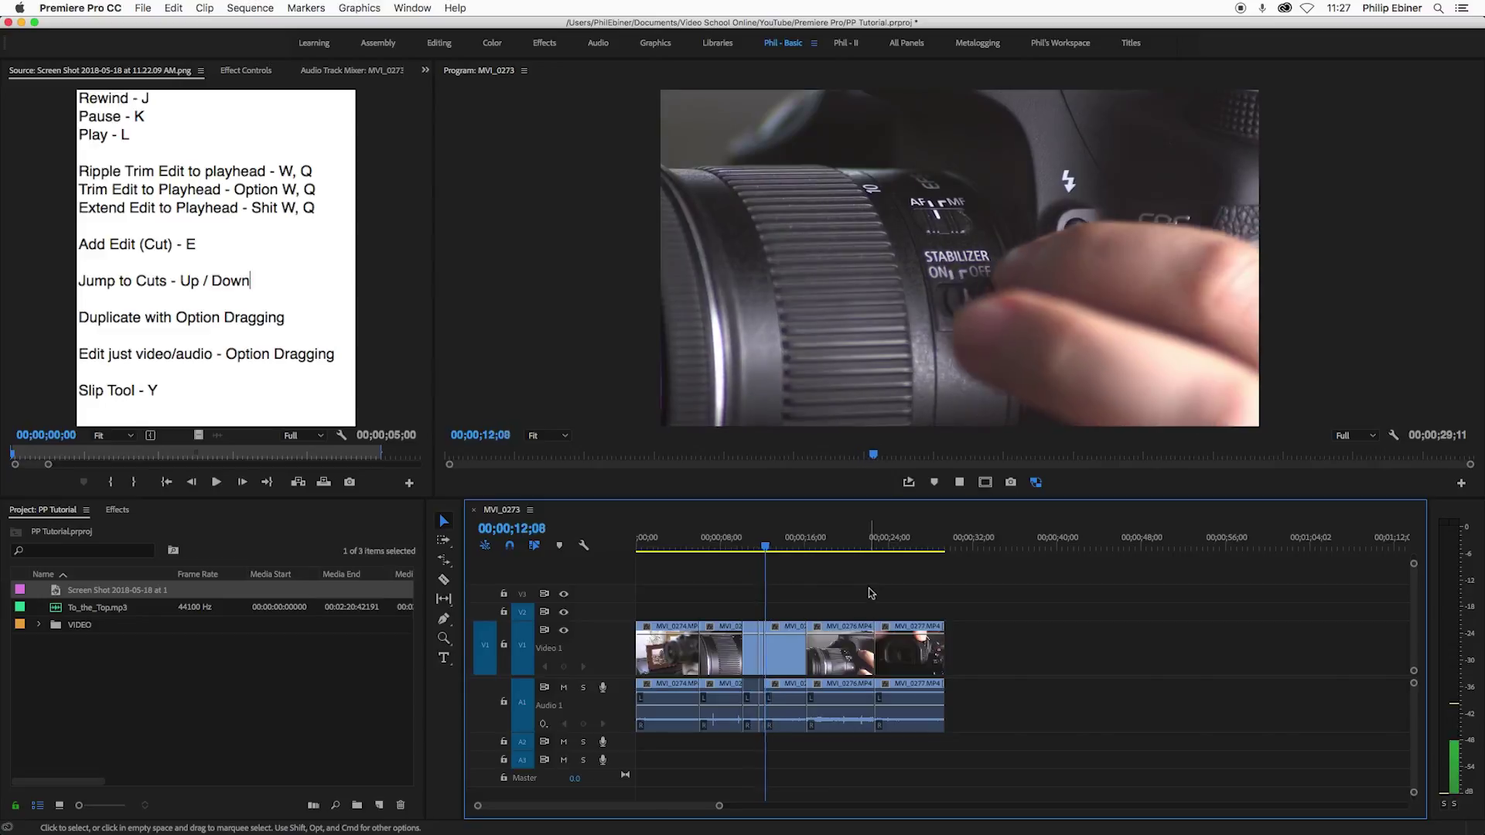
key(e)
key(k)
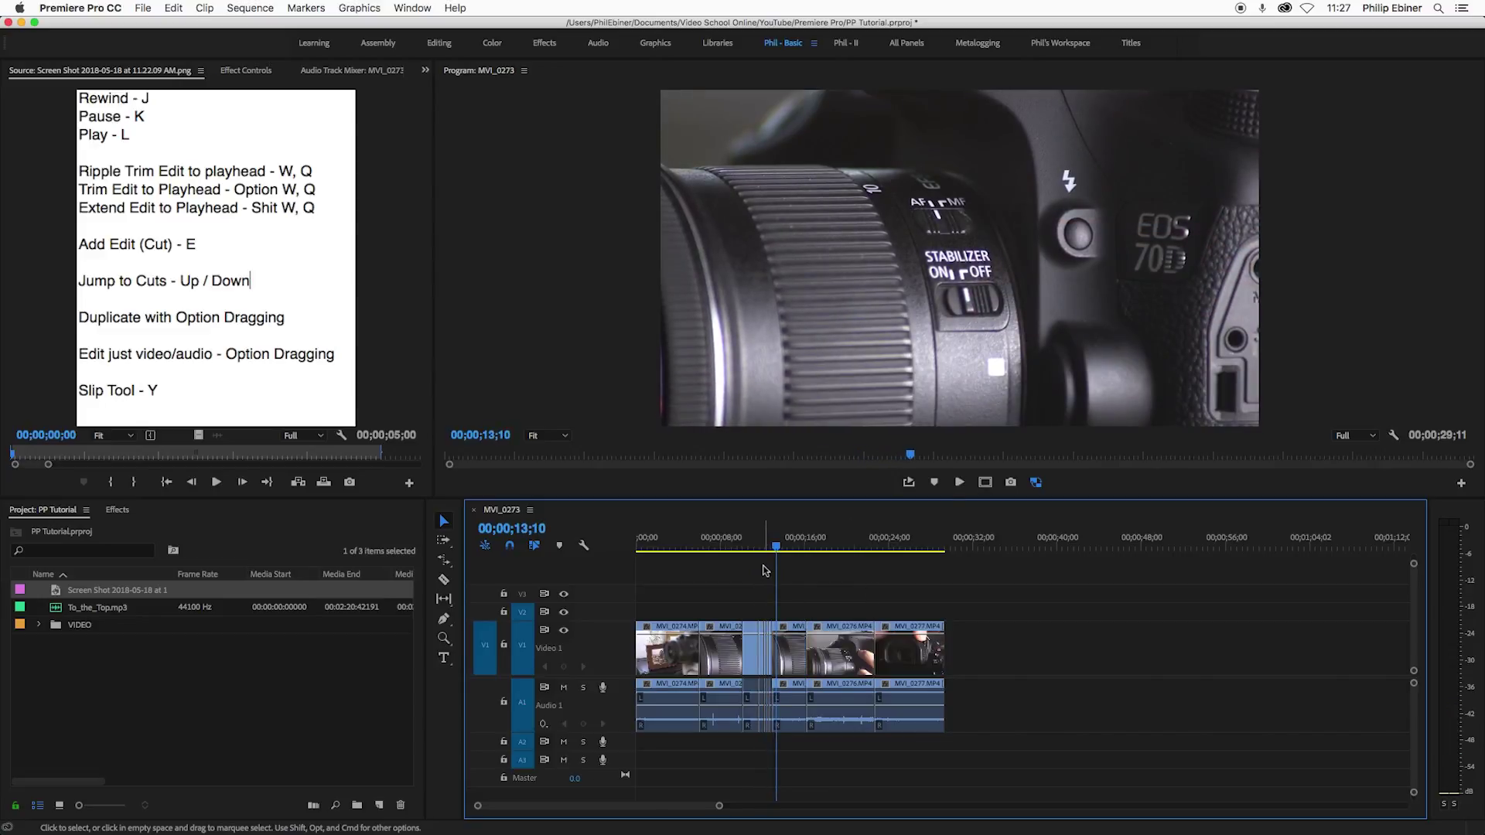
- Split MVI_0276 with the Razor tool, adding another cut near 19;25
click(445, 582)
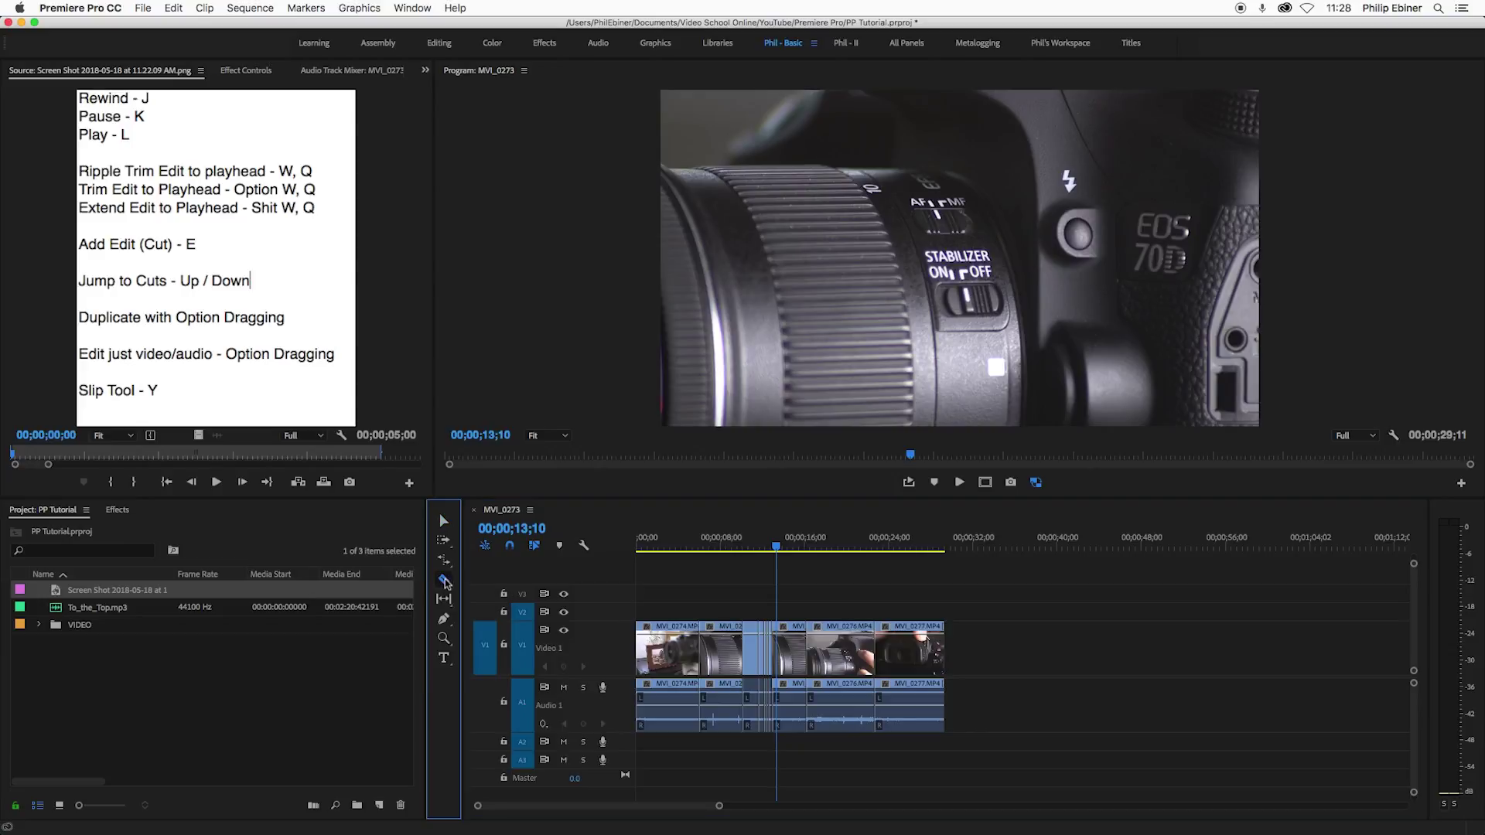
click(834, 646)
key(Down)
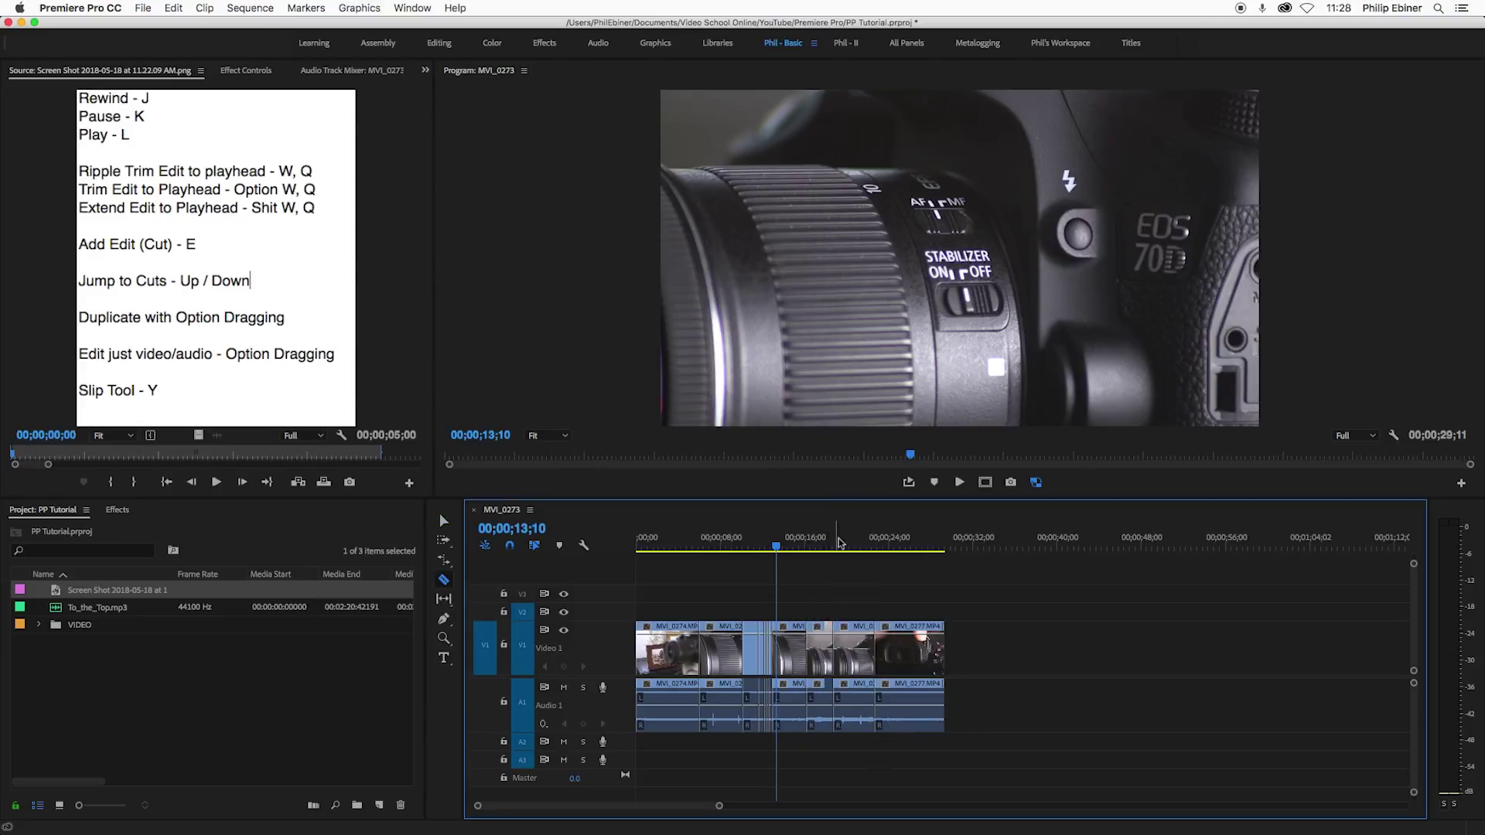
click(857, 646)
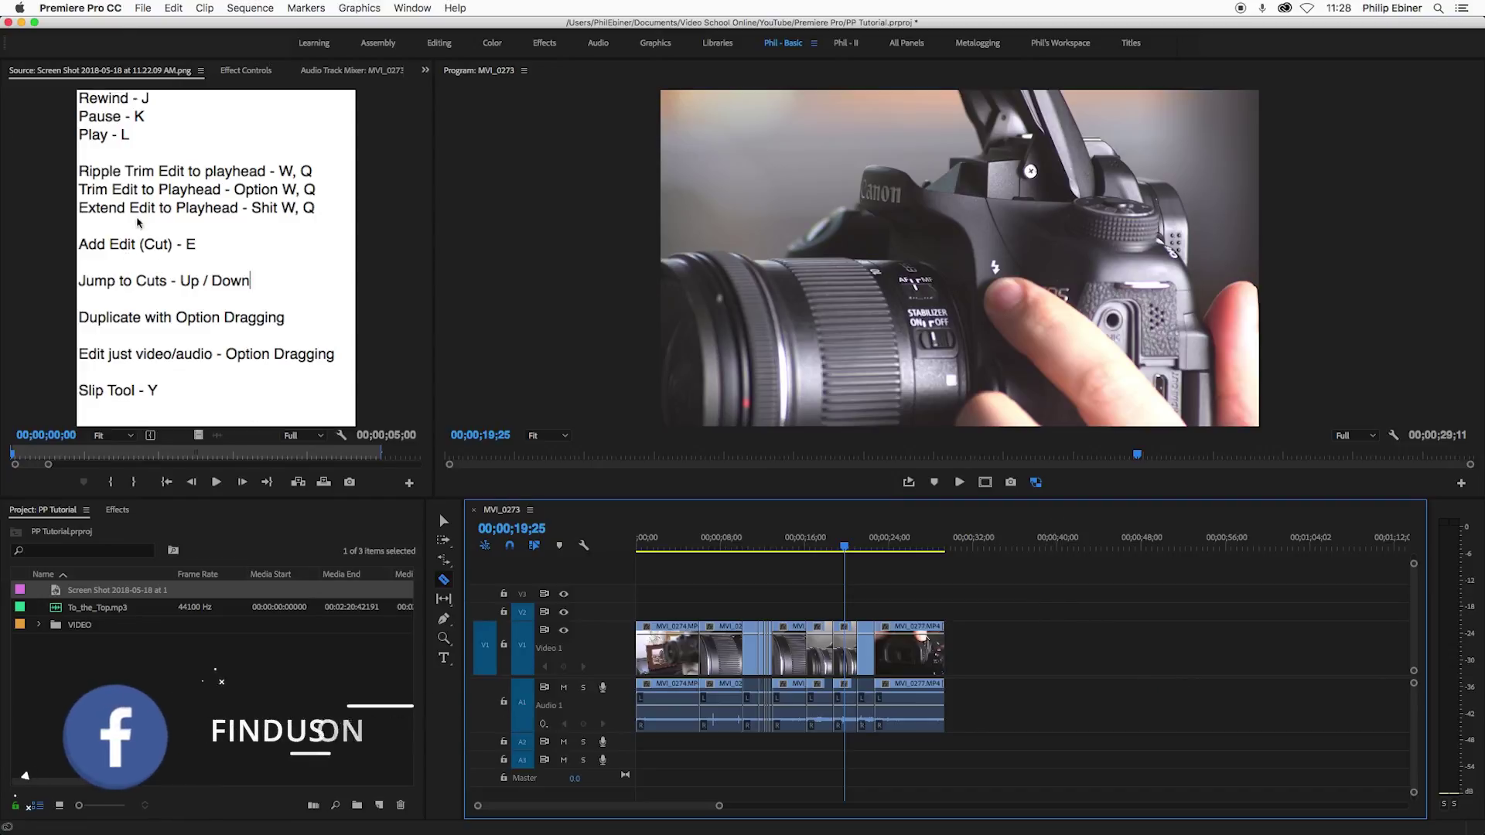
- Search Keyboard Shortcuts for 'add edit' and check which commands share its E key
click(81, 8)
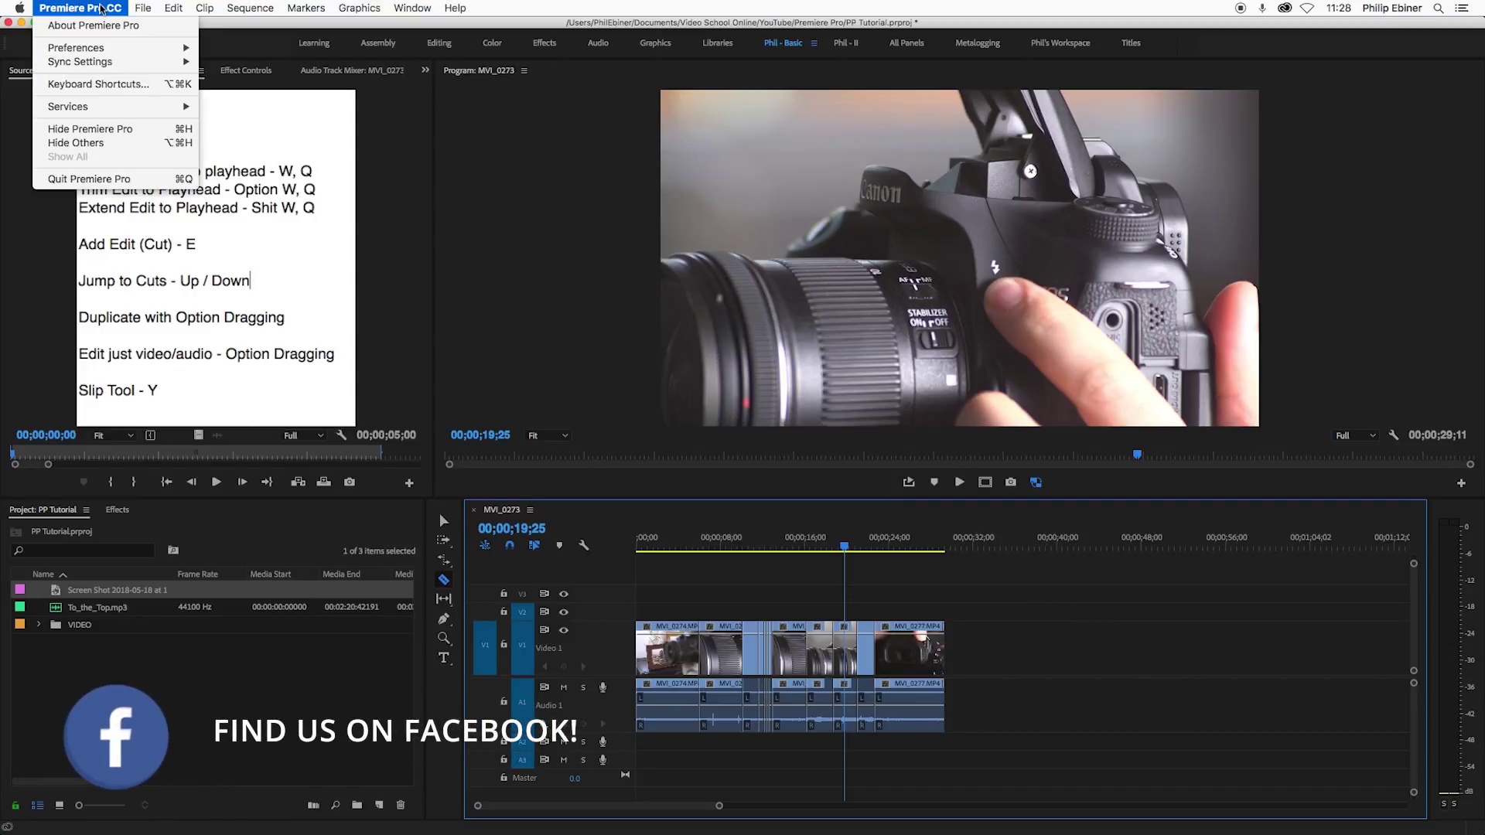
click(98, 82)
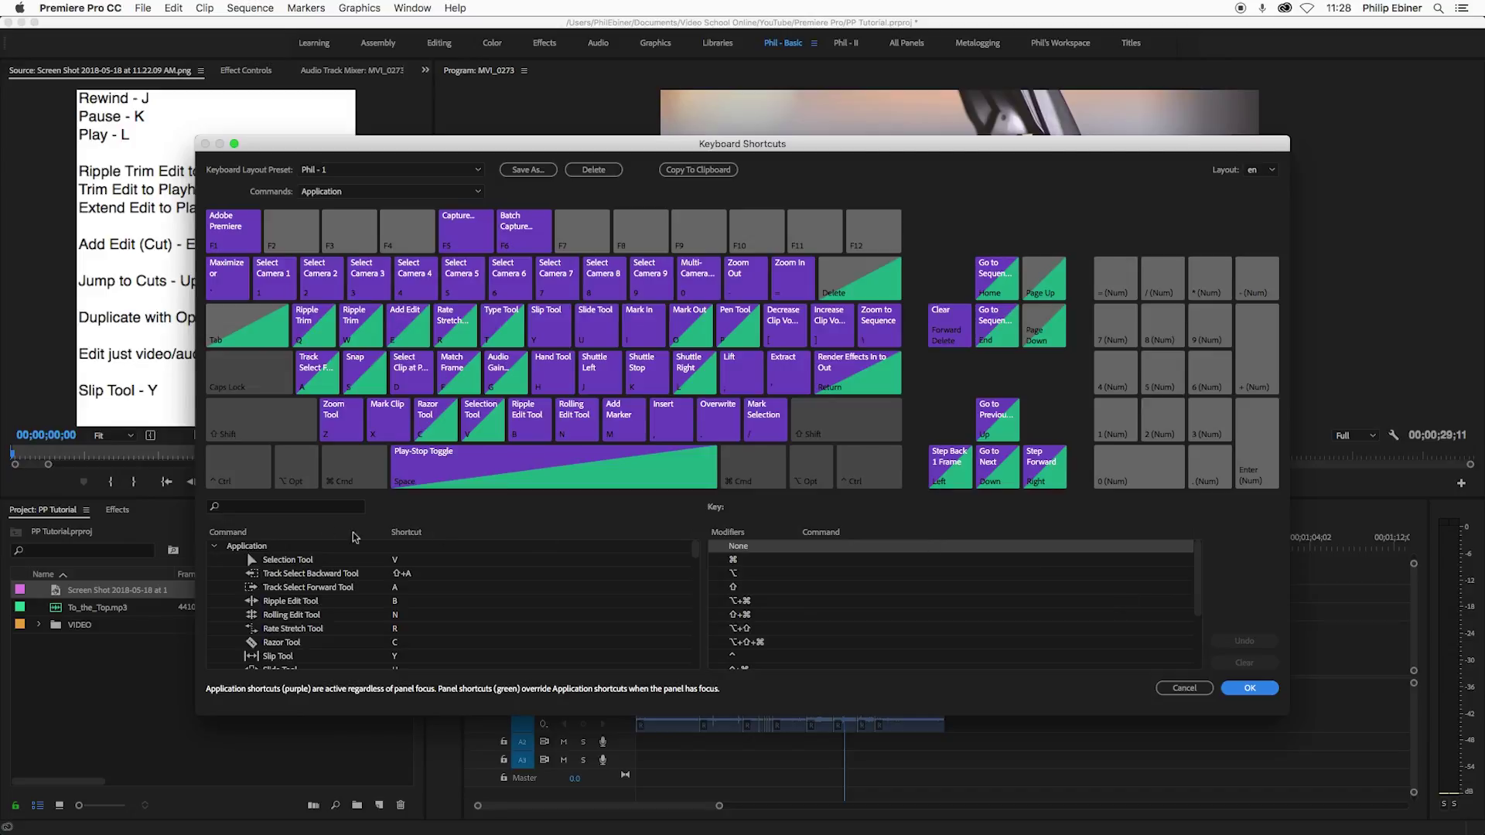
click(302, 507)
text(add edi)
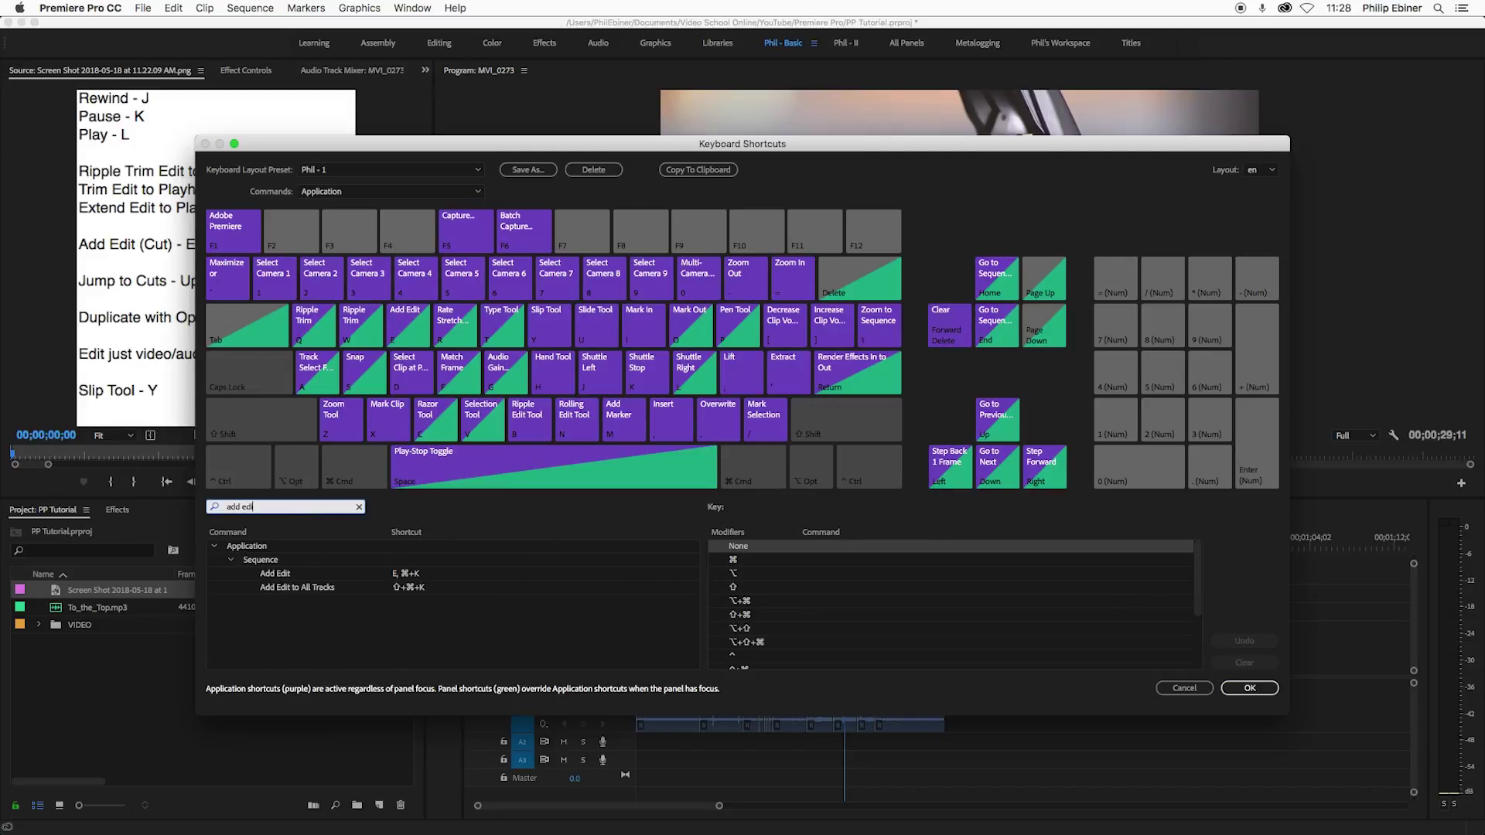
text(t)
click(291, 572)
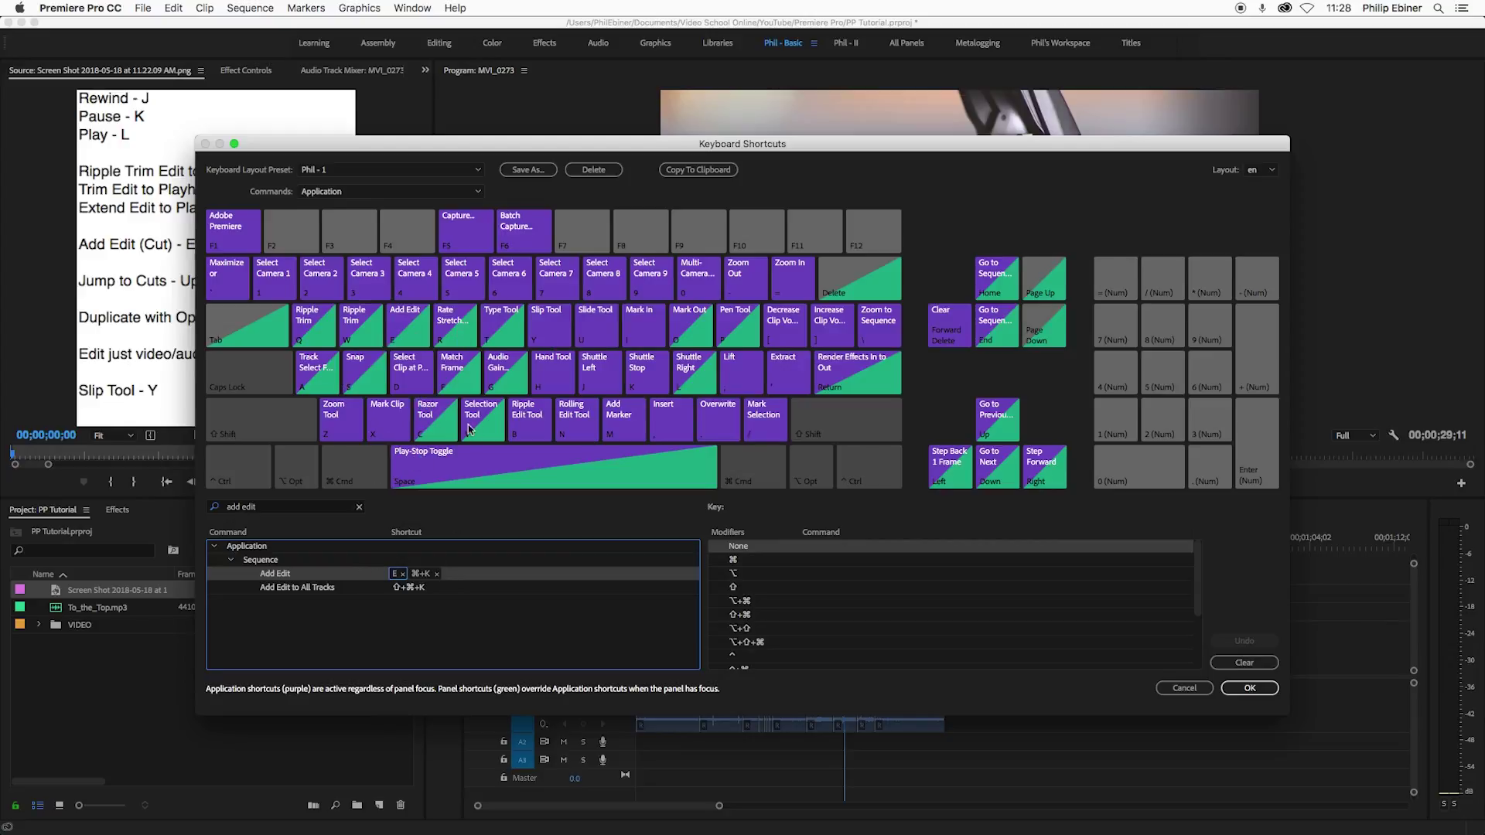
click(407, 322)
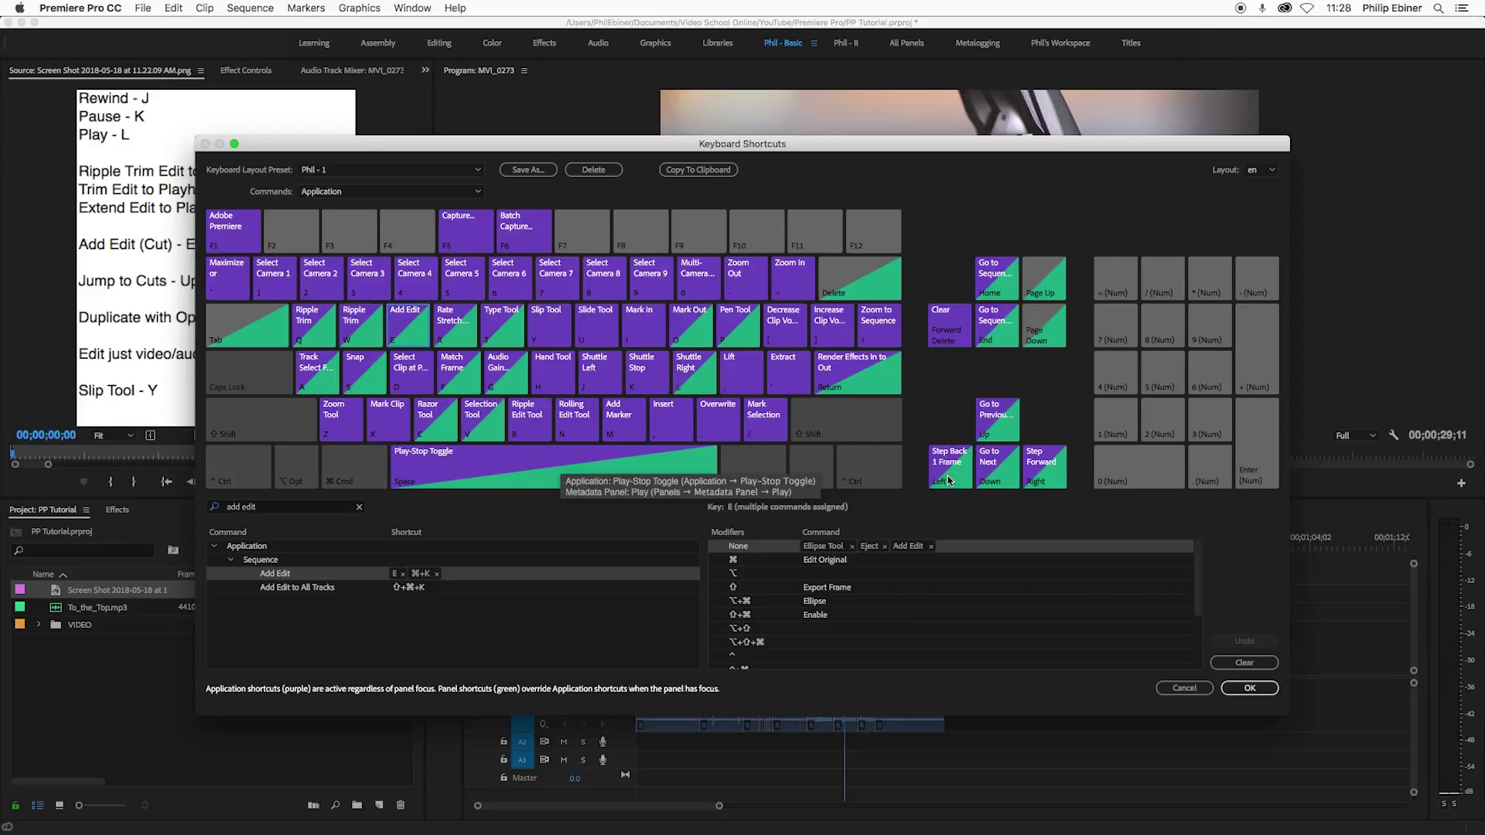
click(407, 170)
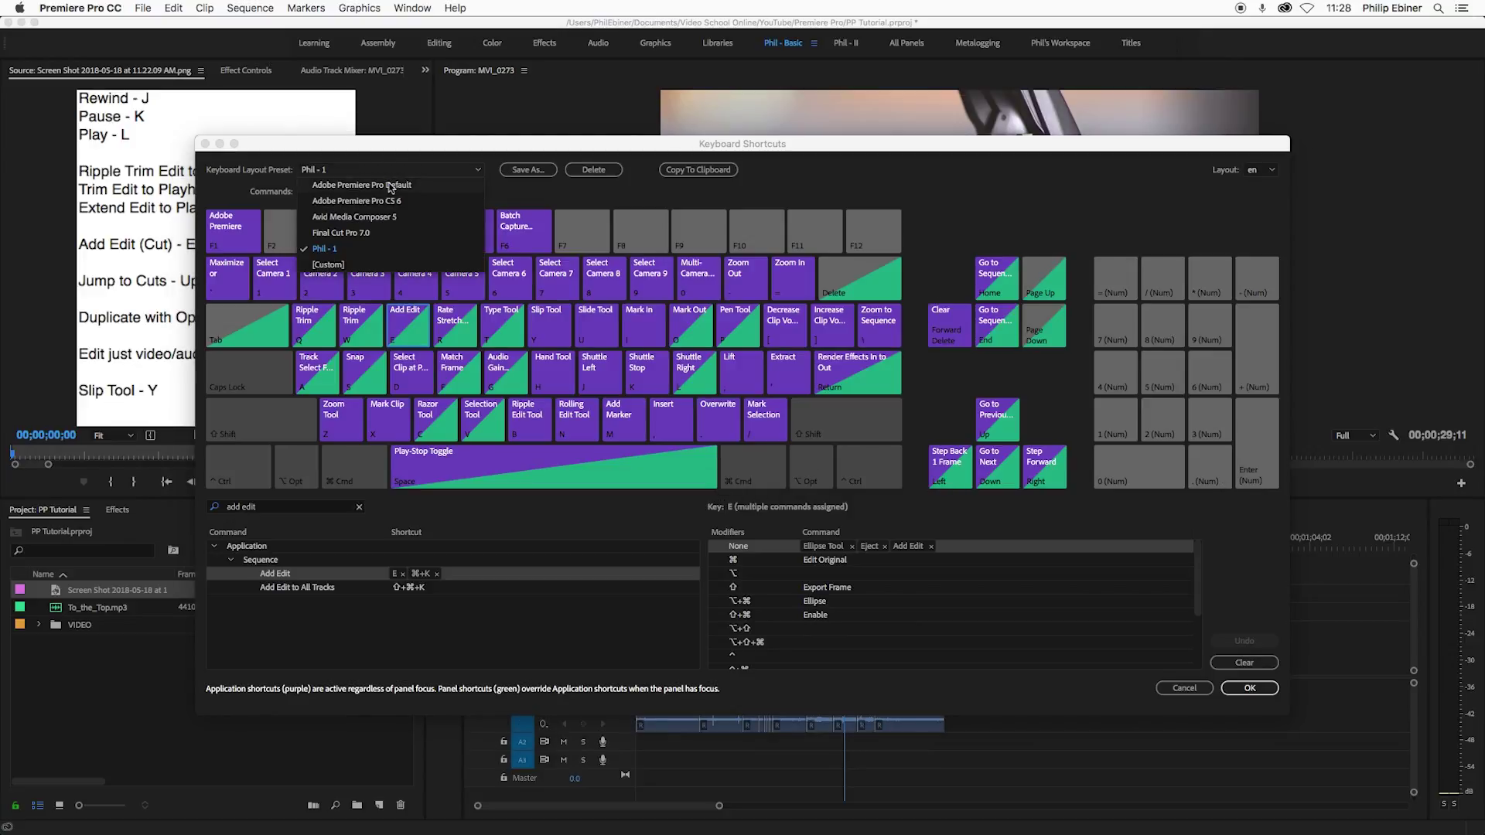
- Switch to the Adobe Premiere Pro Default preset and assign Add Edit to the E key
click(391, 186)
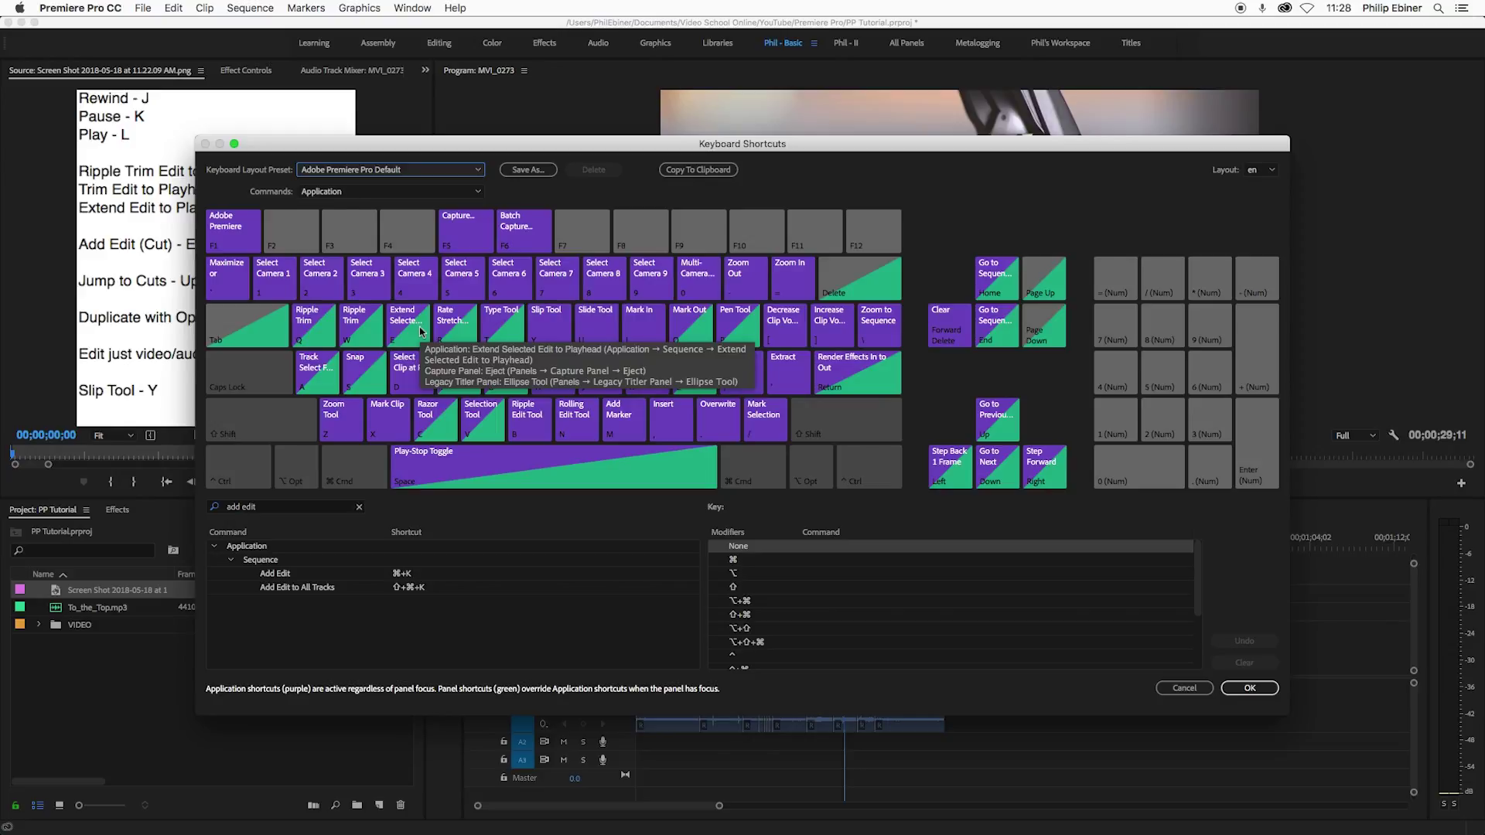
drag(286, 507, 193, 511)
click(284, 575)
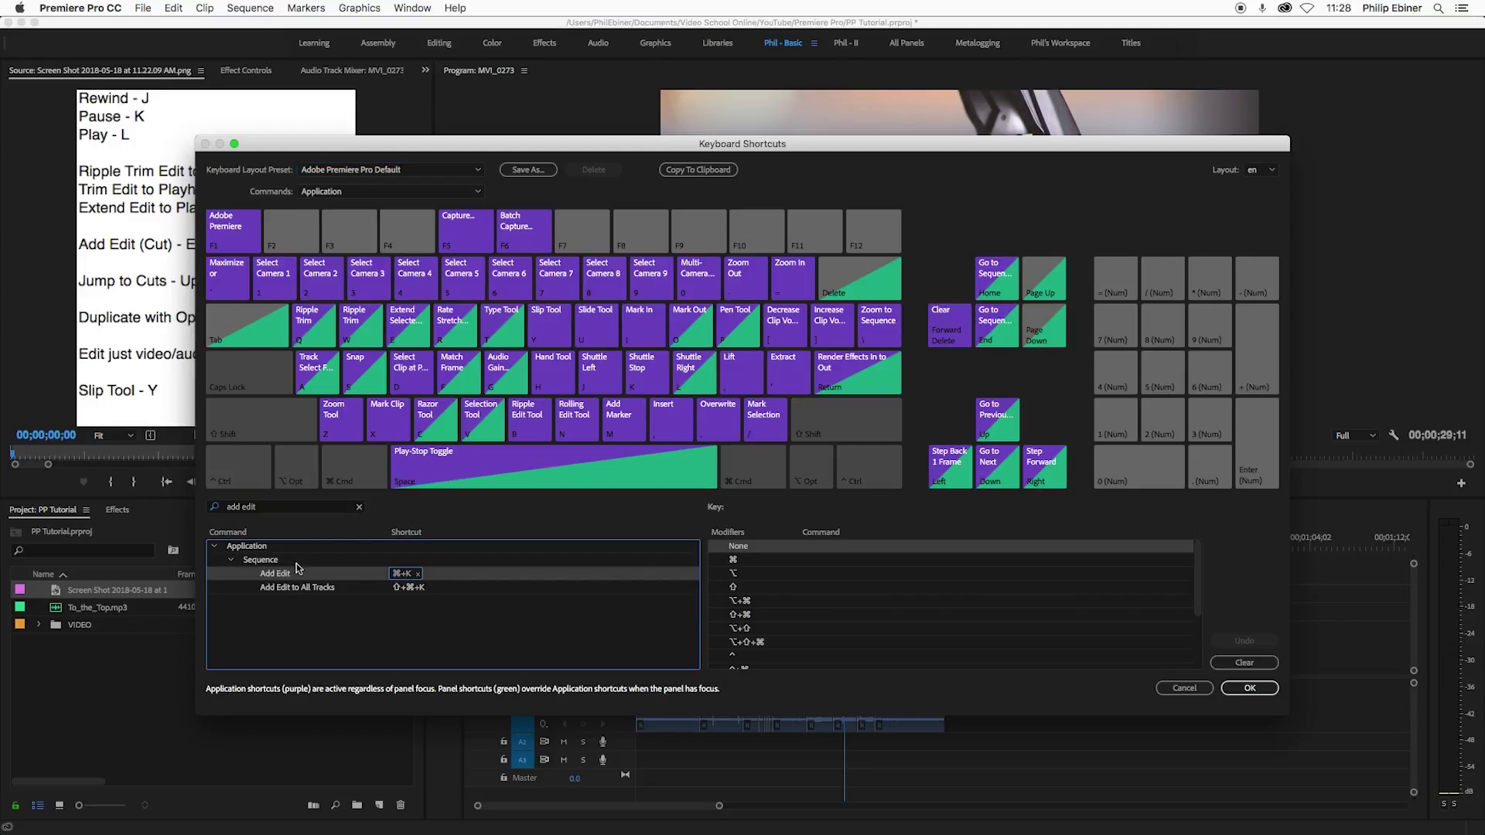
drag(432, 334, 403, 322)
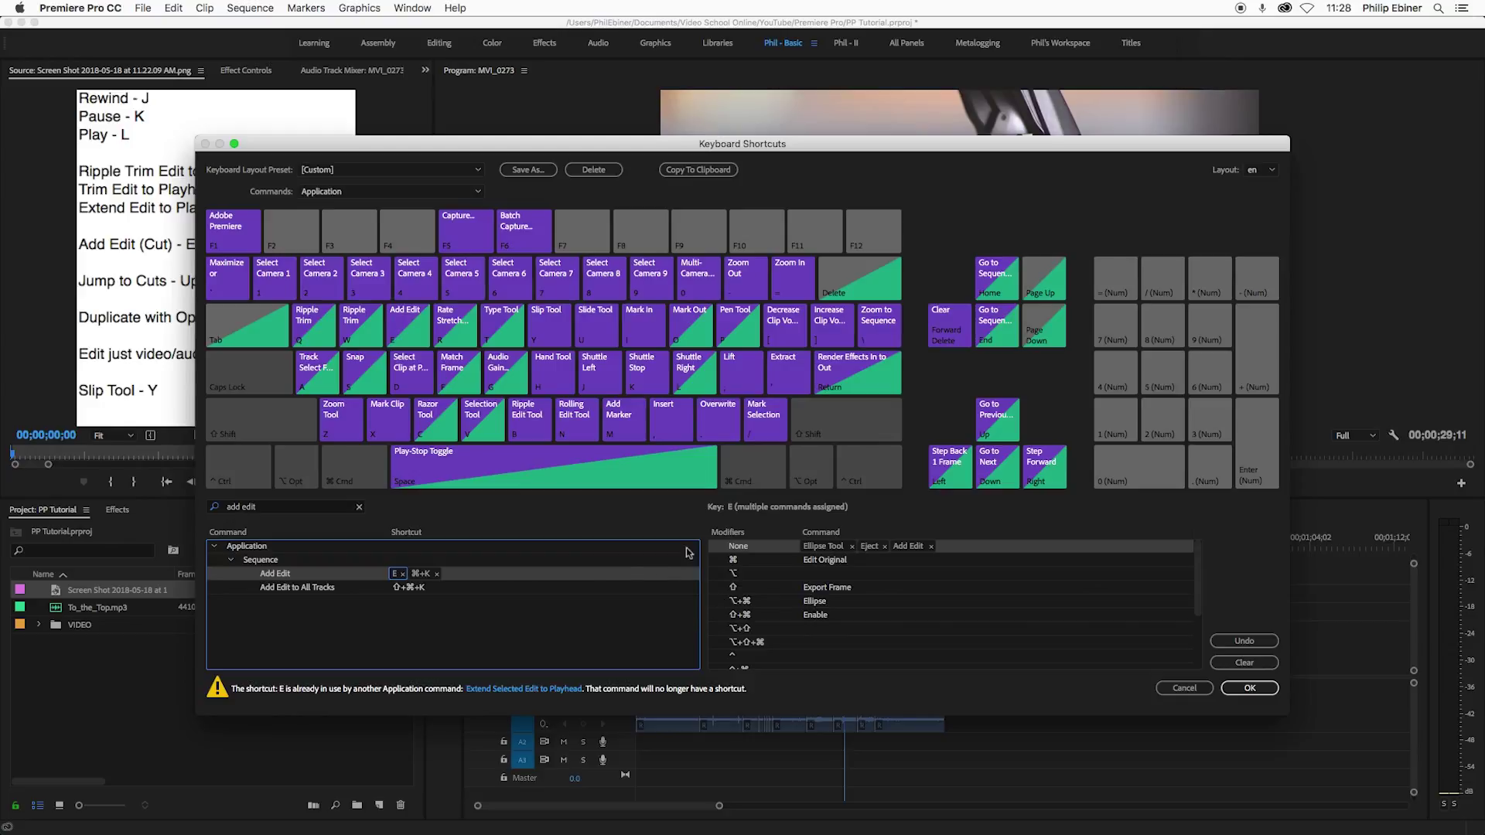
- Preview the Shift, Command and Option key layers and give Add Edit an Option+E shortcut
key(shift)
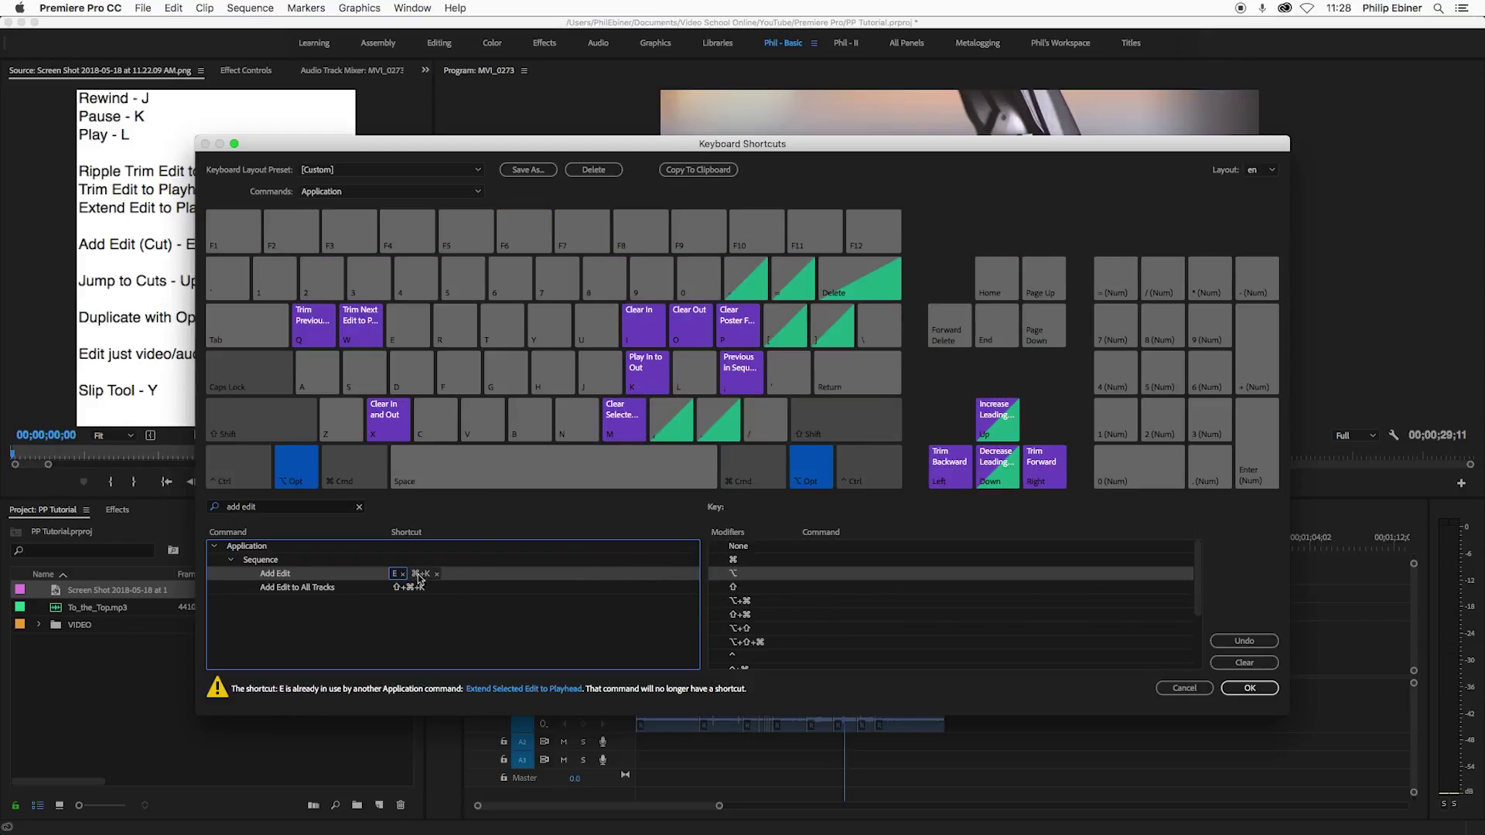
key(shift)
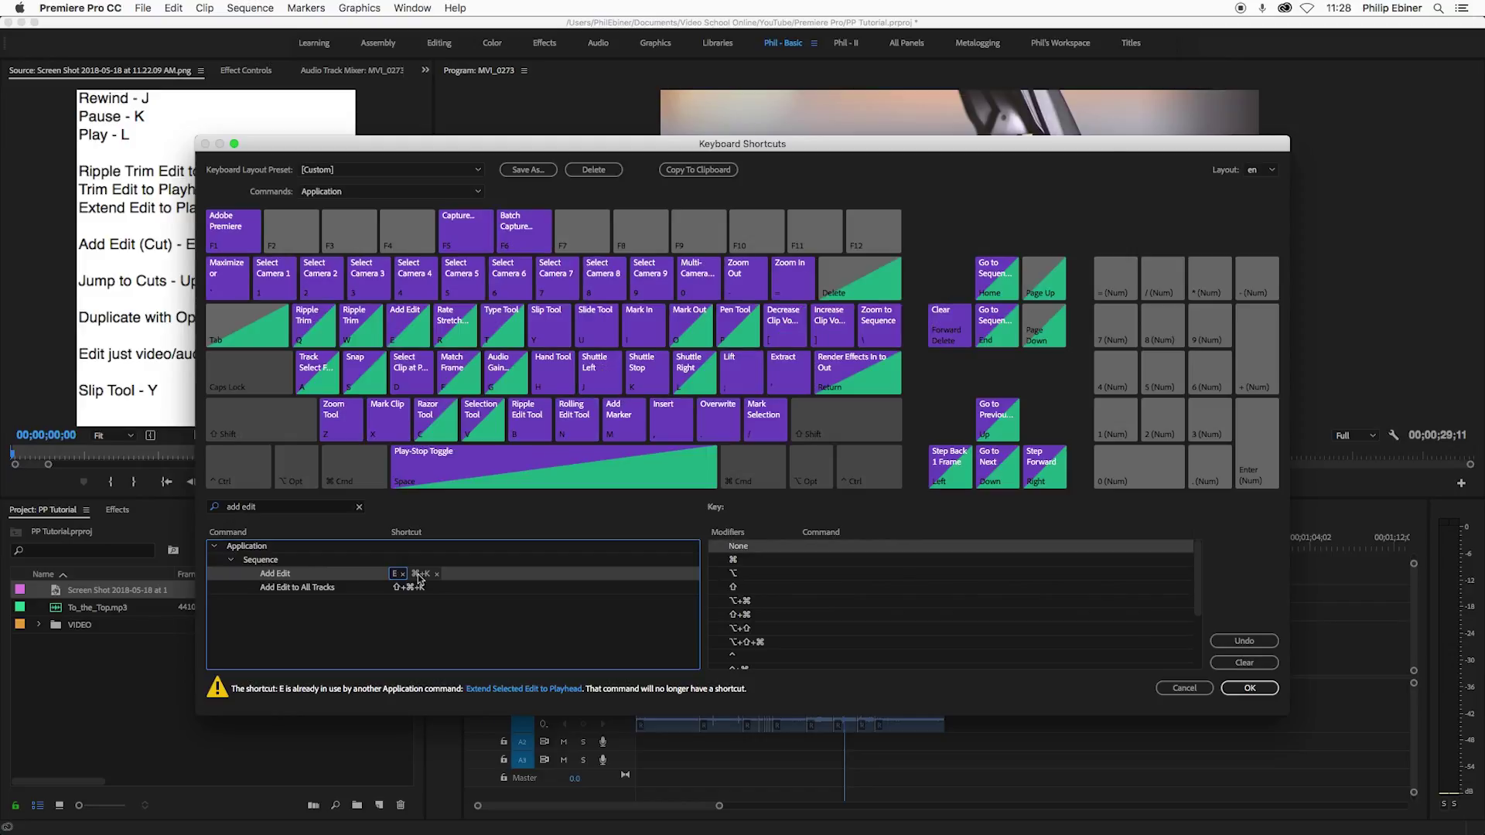
key(super)
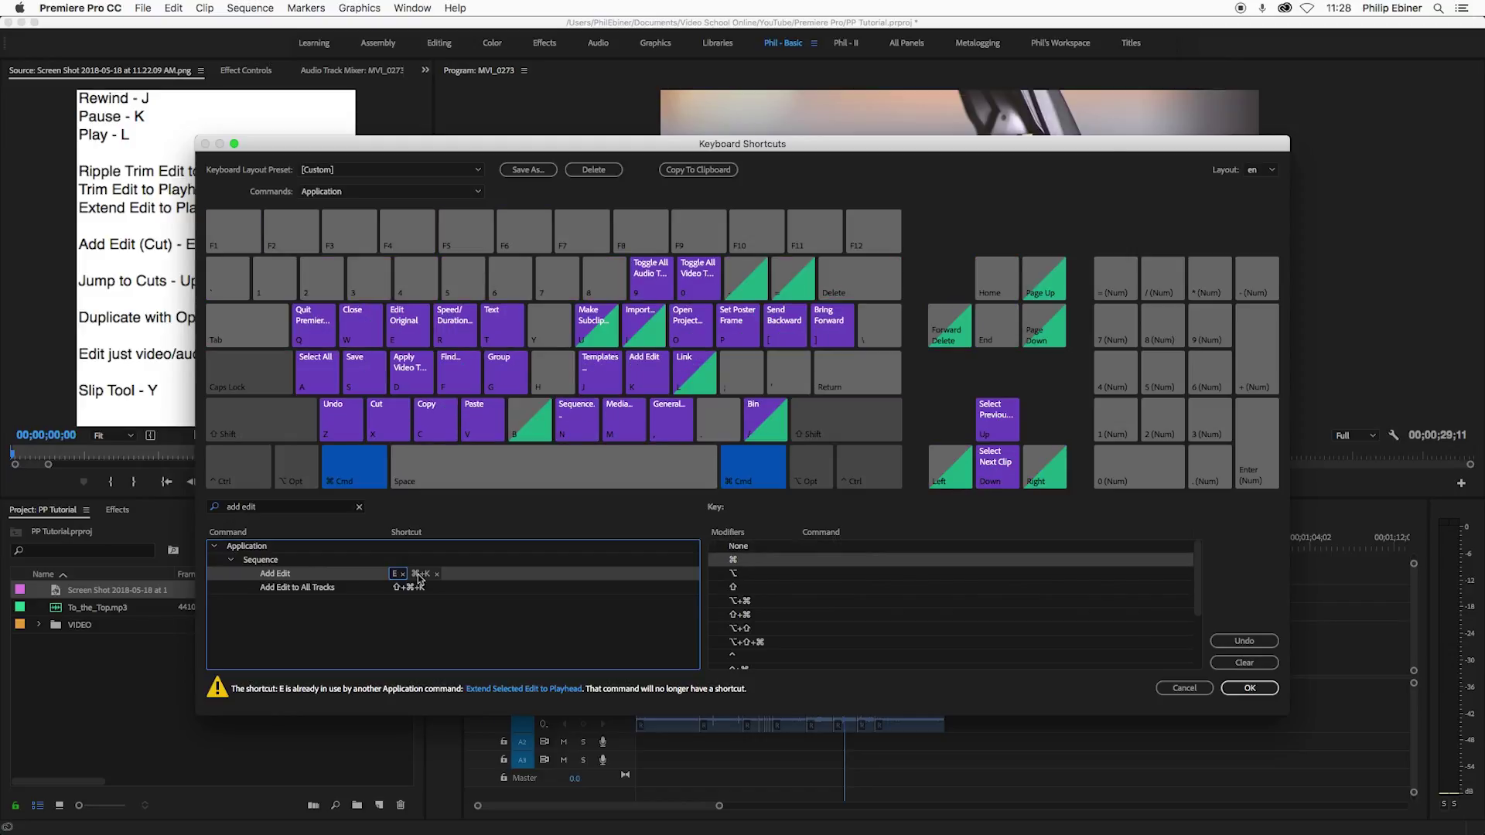
key(alt)
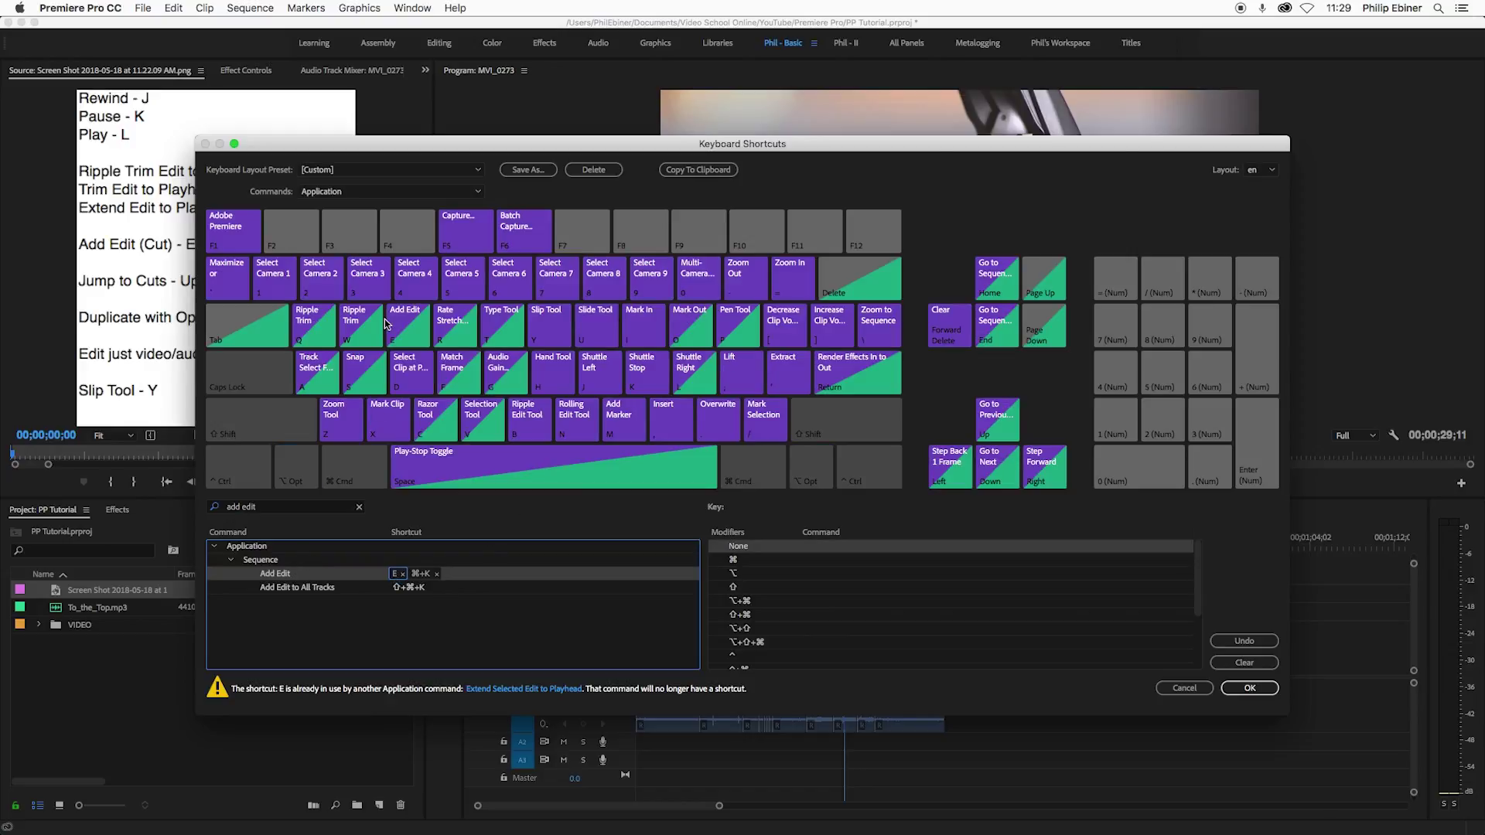
key(alt)
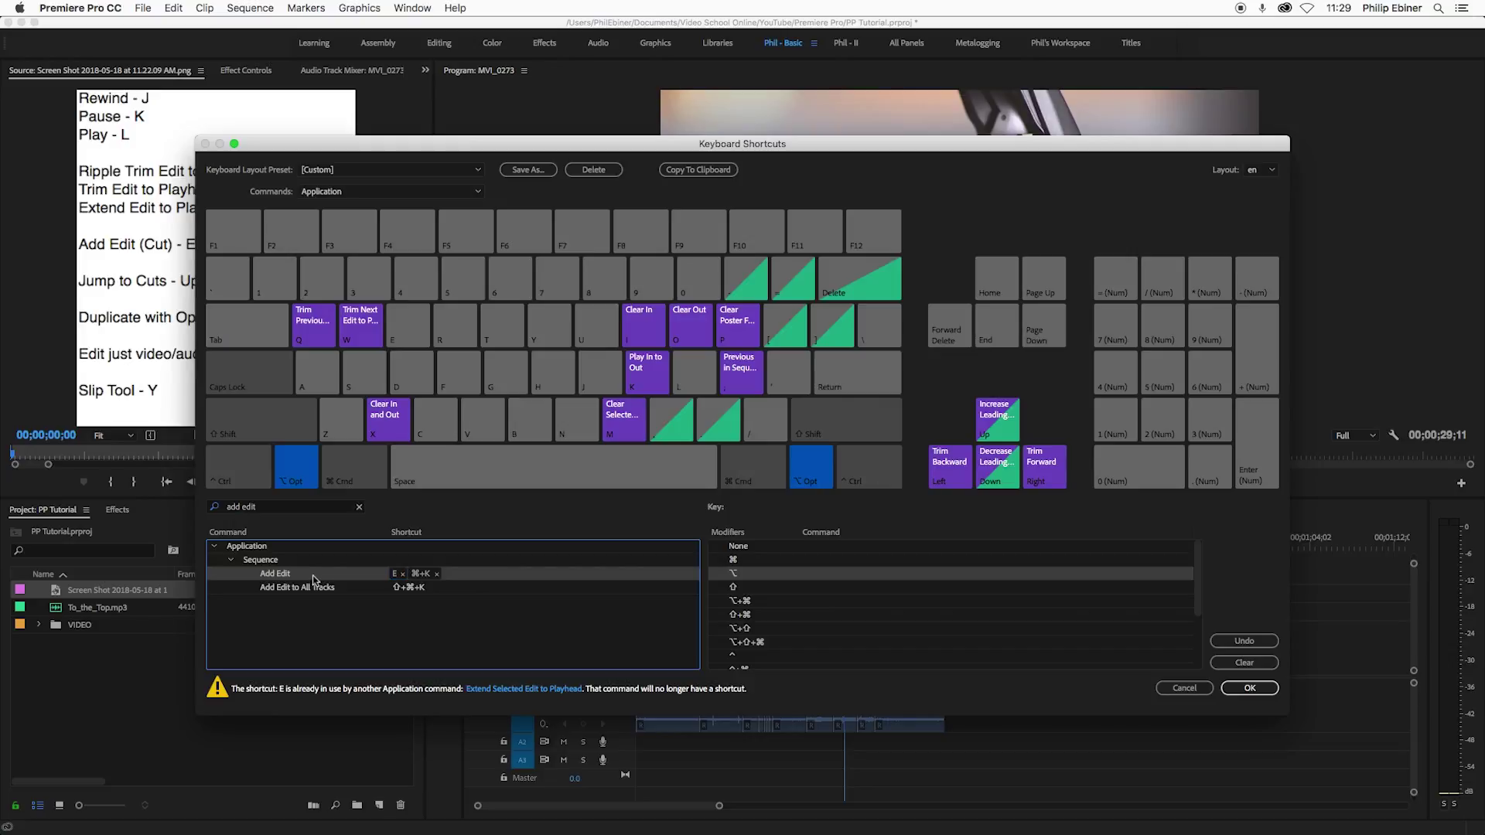
mouse_move(416, 325)
mouse_down()
mouse_move(416, 340)
mouse_move(415, 323)
mouse_up()
key(alt)
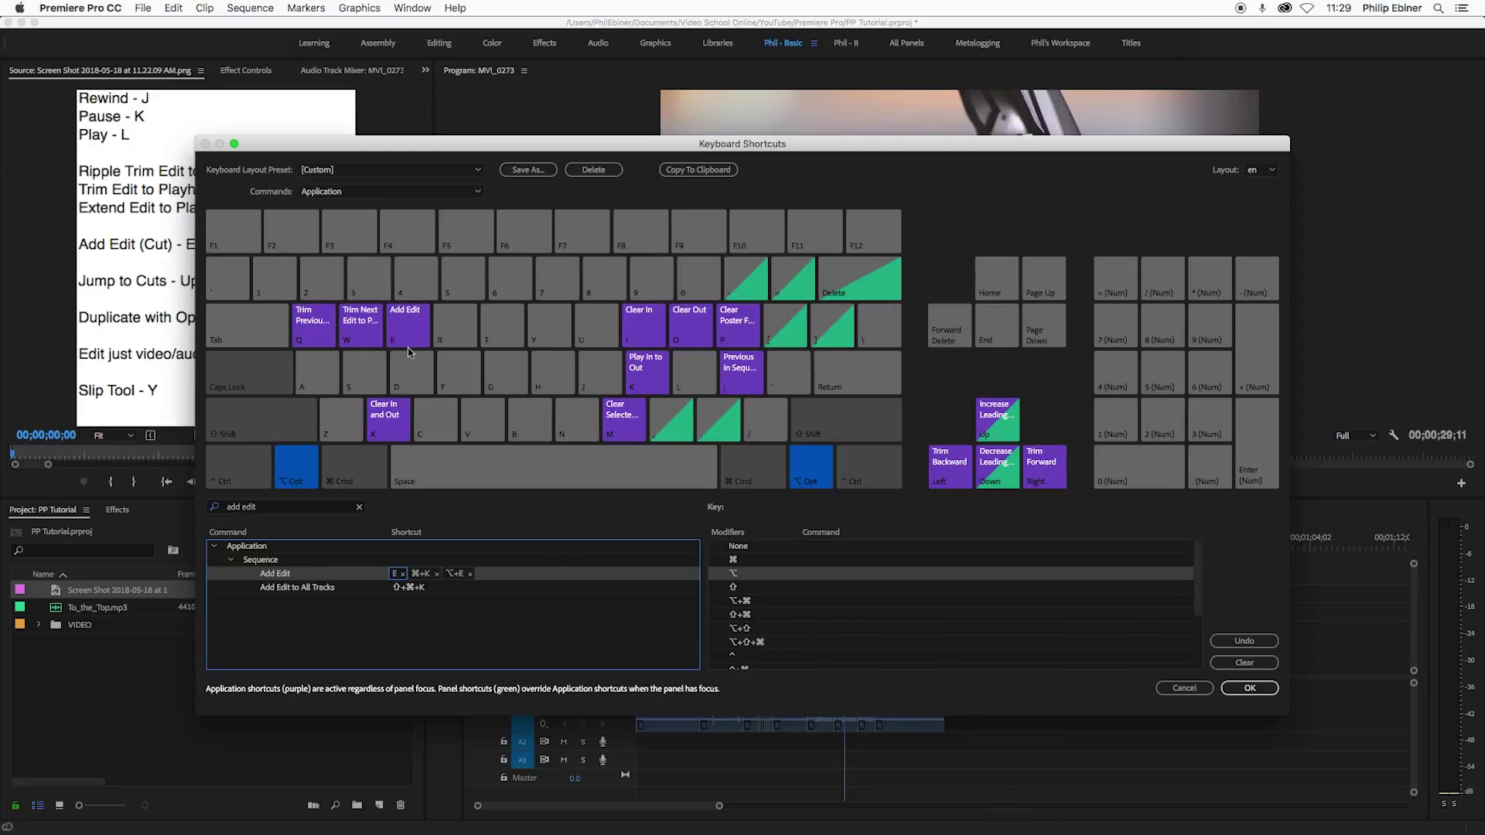
- Switch back to the Phil - 1 preset and close Keyboard Shortcuts
click(447, 170)
click(376, 248)
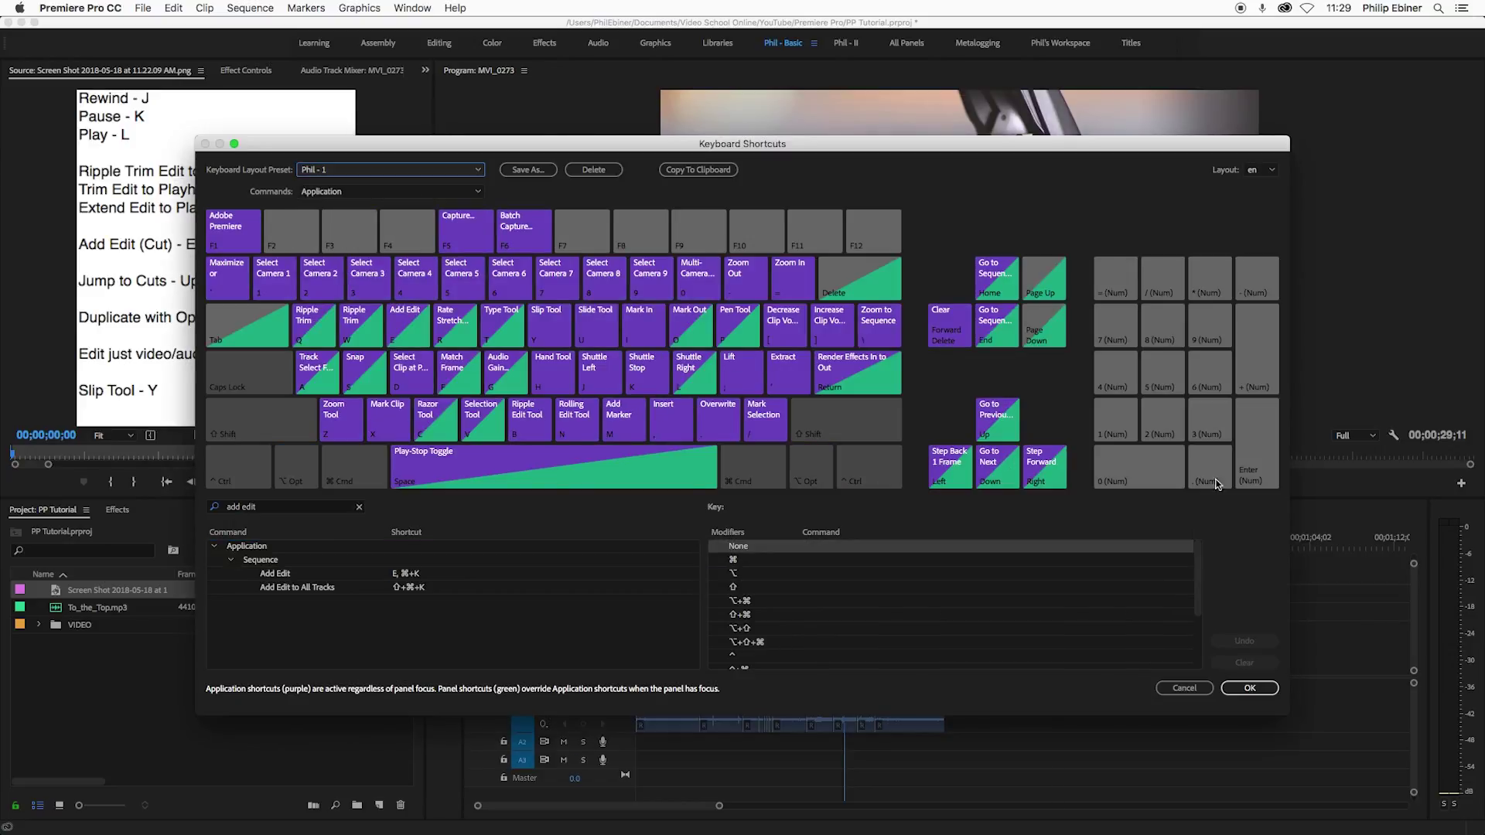
click(1250, 688)
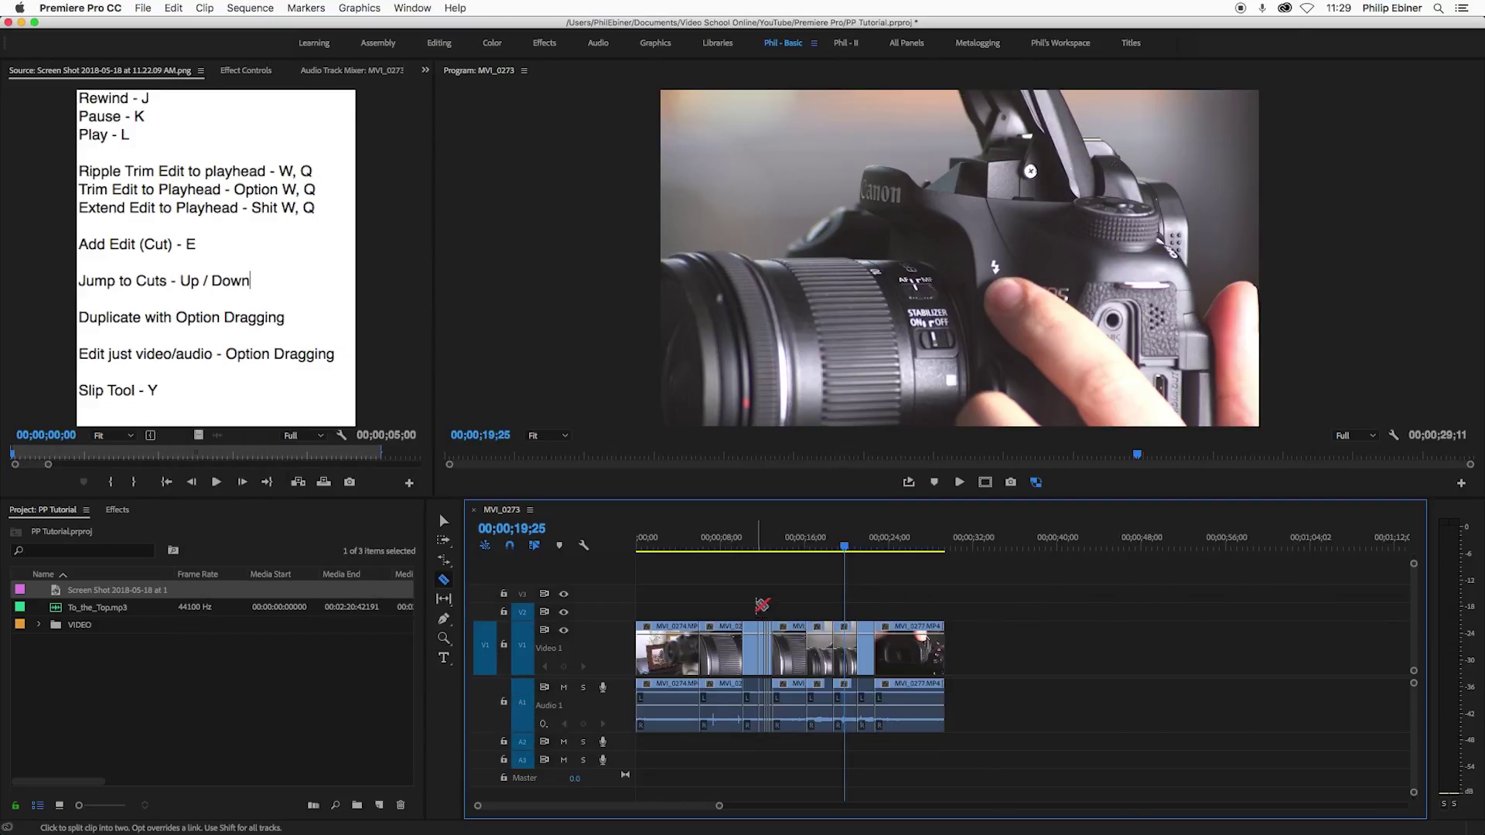
- Return to the Selection tool, zoom the timeline, and step through cuts at 16;07 and 18;24
key(v)
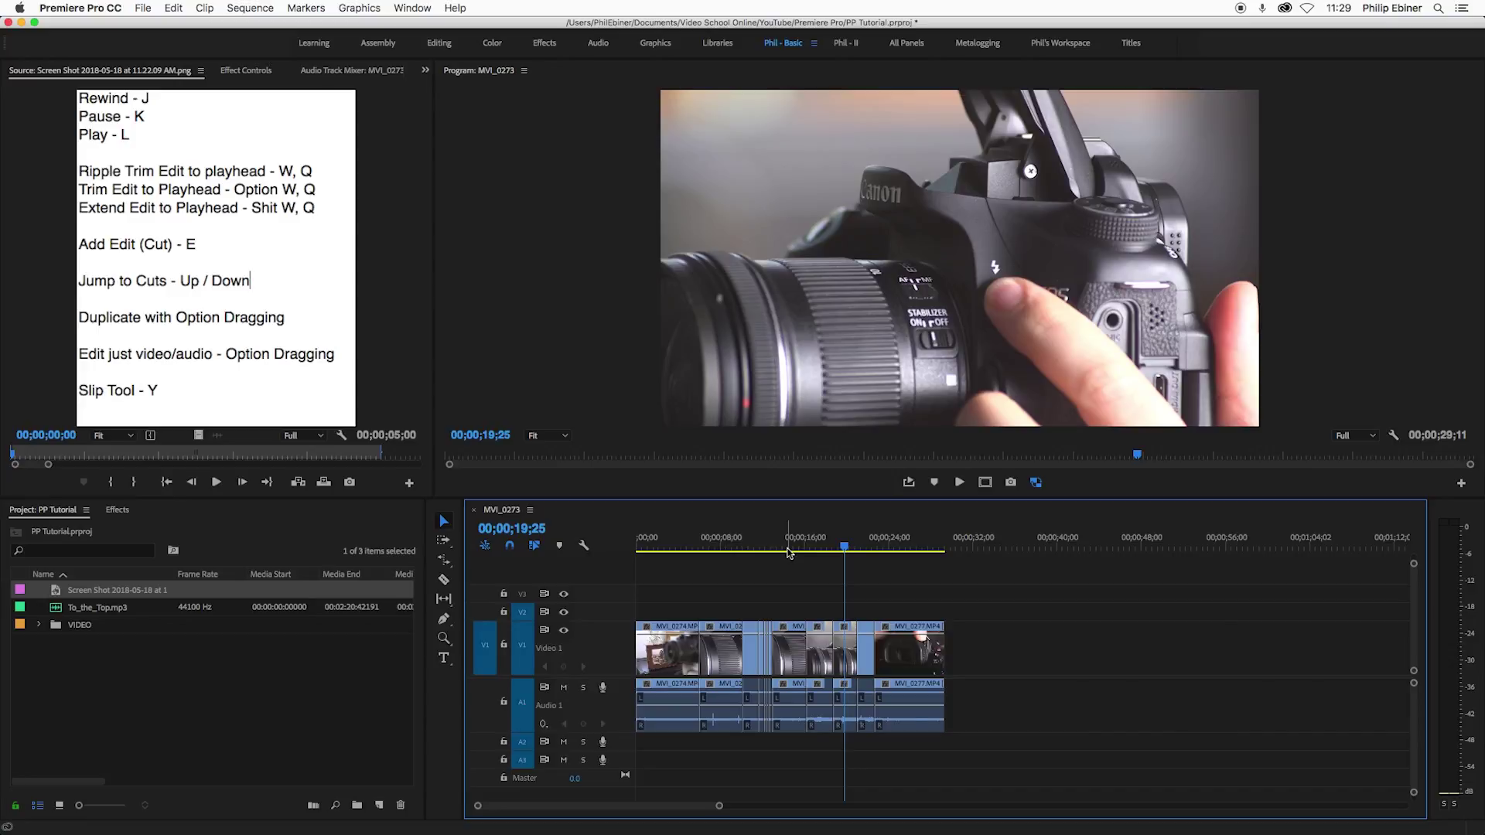
key(equal)
key(equal)
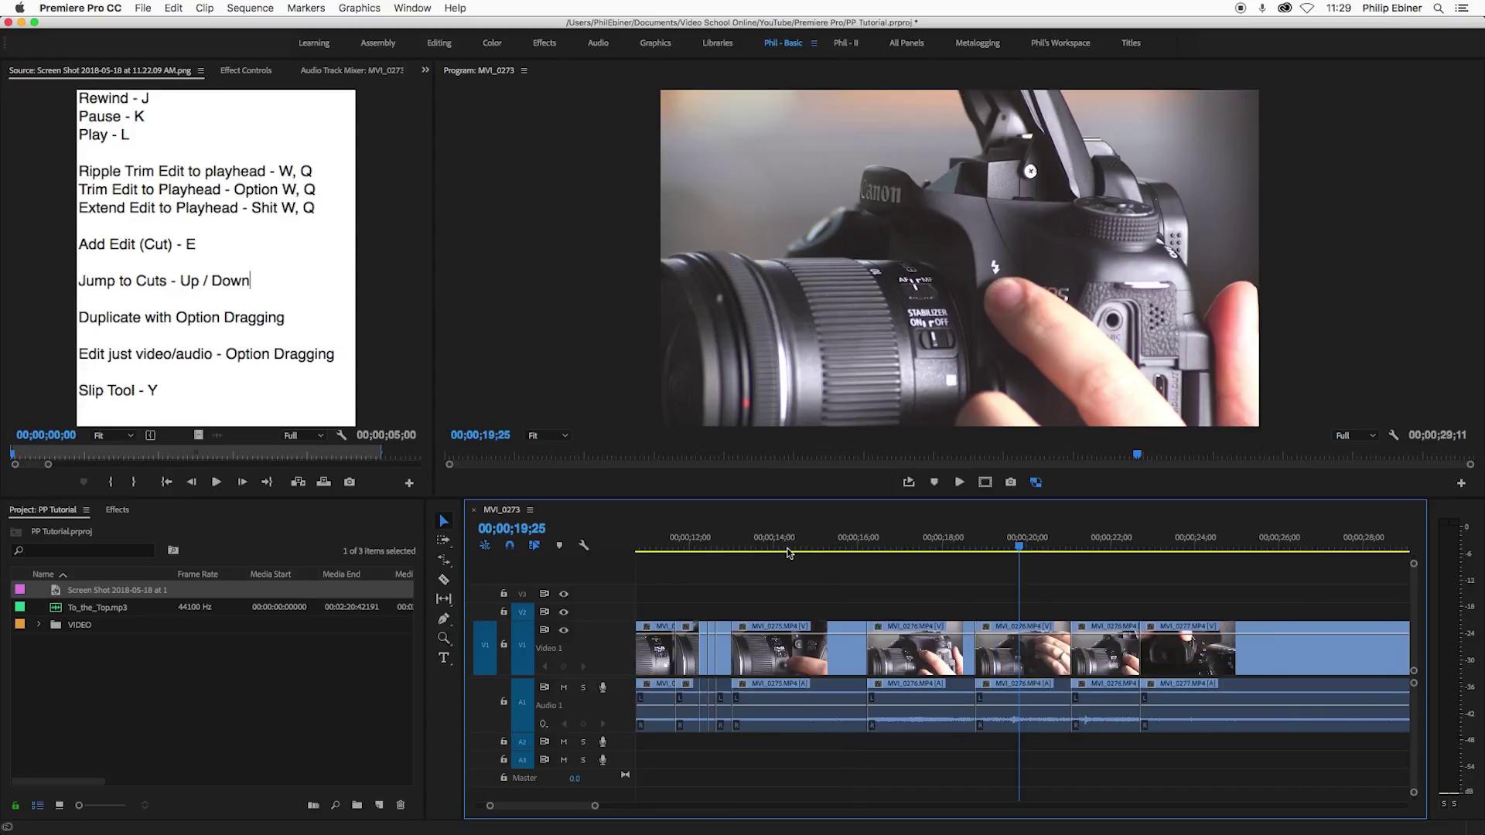
key(Up)
key(Up)
key(Up)
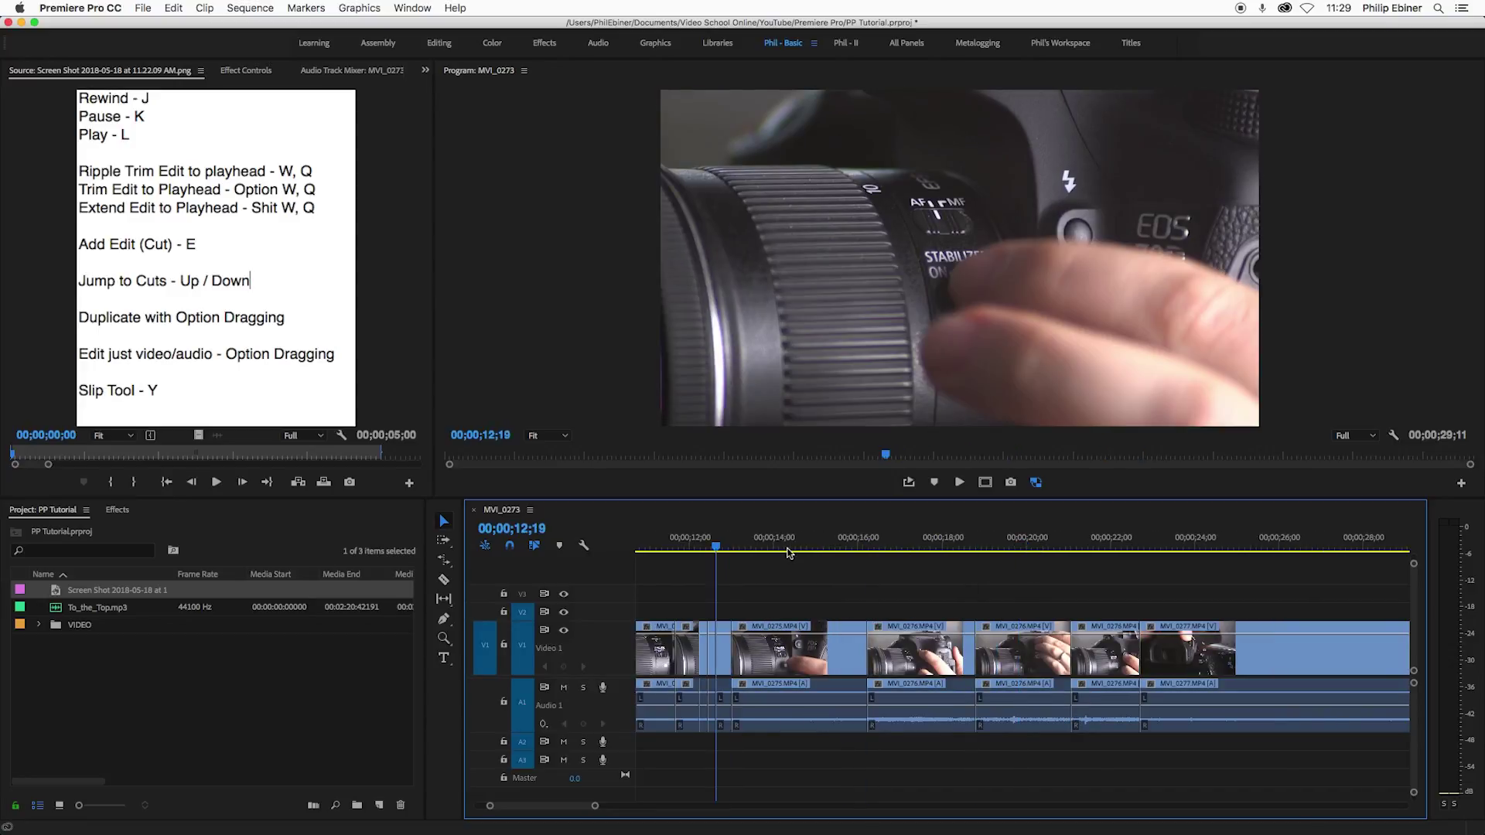
key(Down)
drag(789, 553, 747, 554)
key(Down)
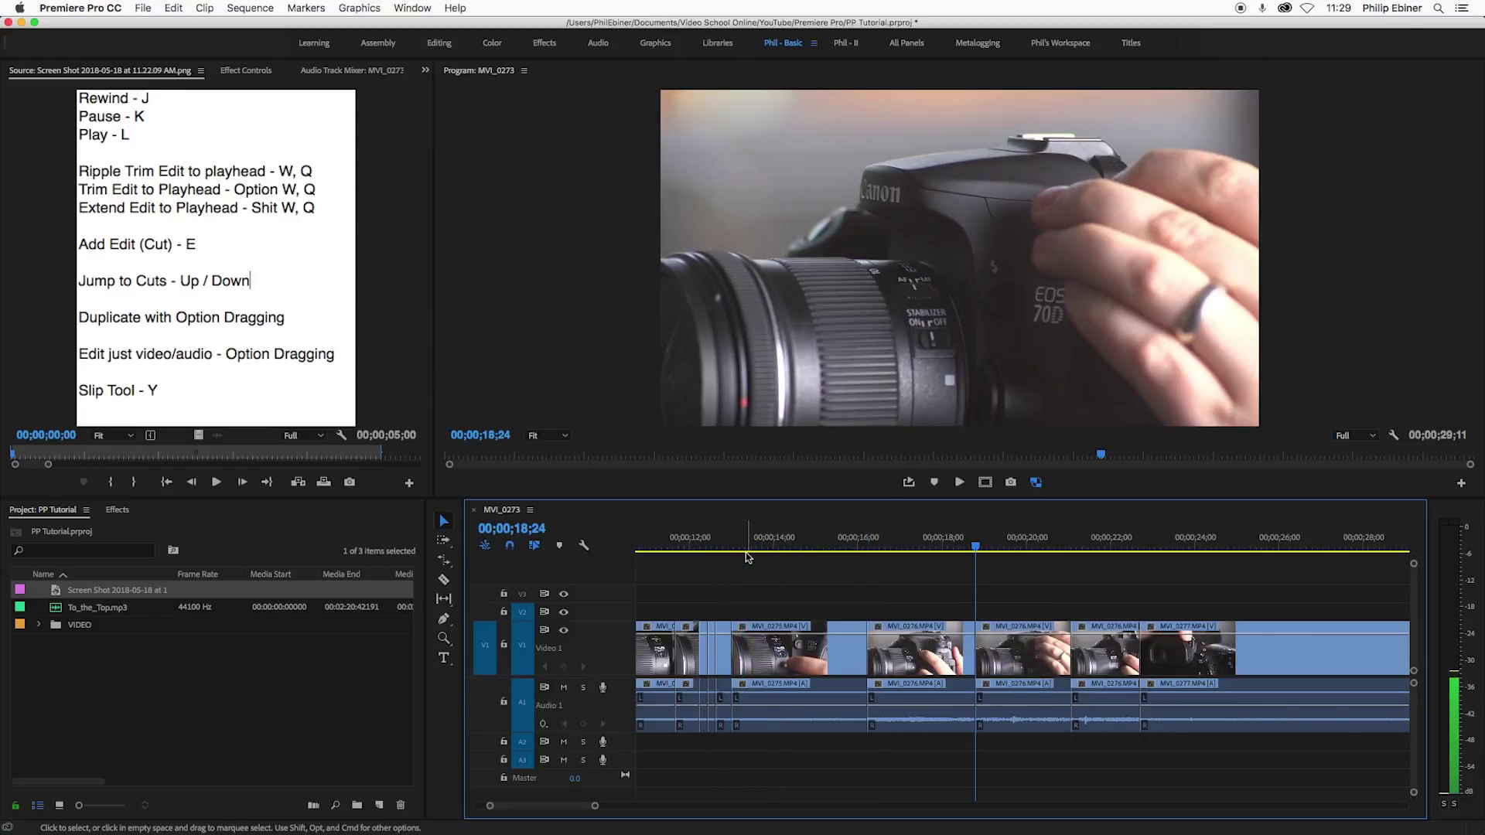
key(Down)
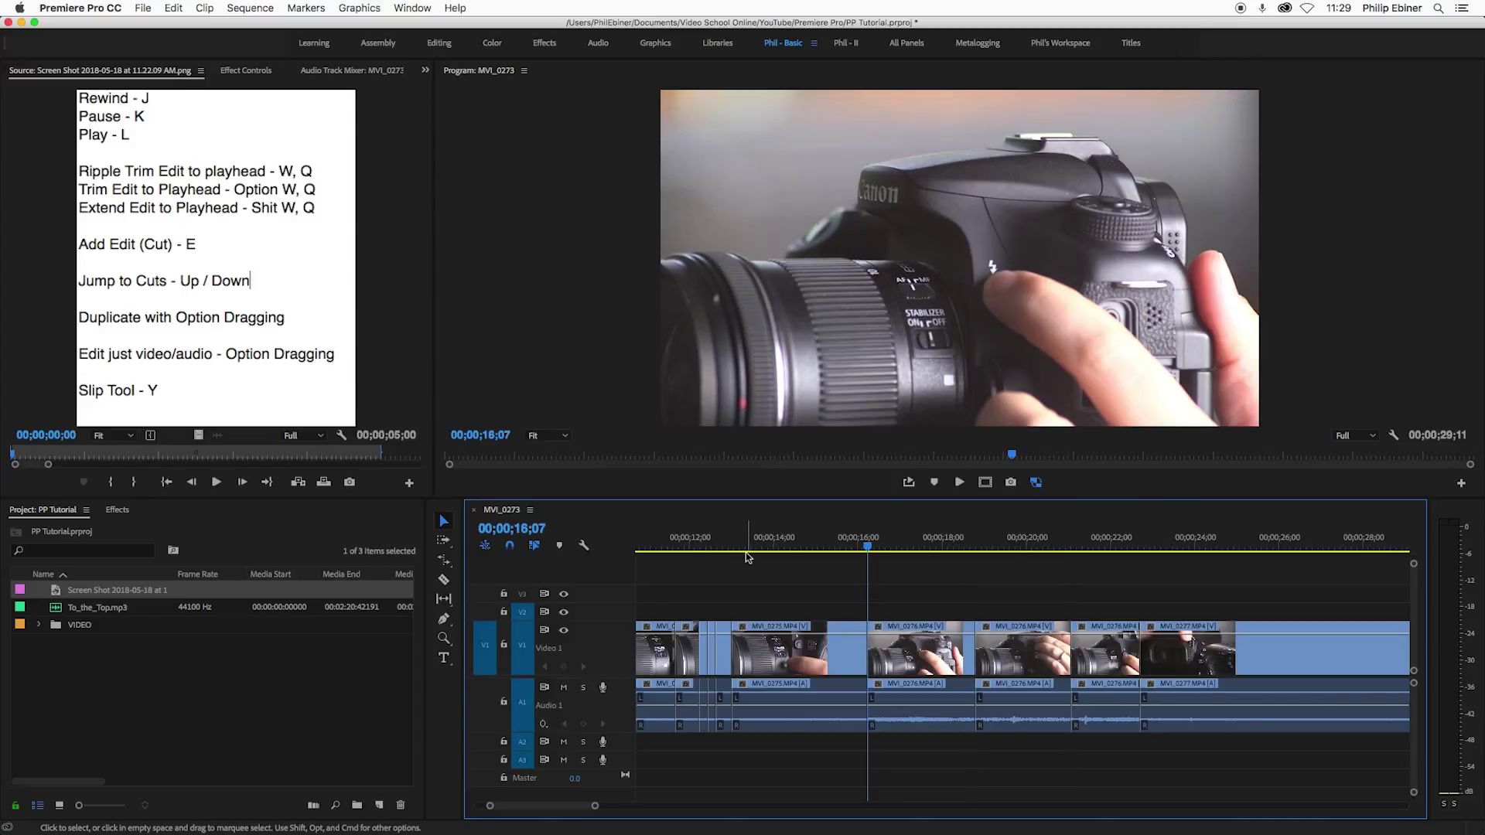
alt+scroll(1015, 599, down, 2)
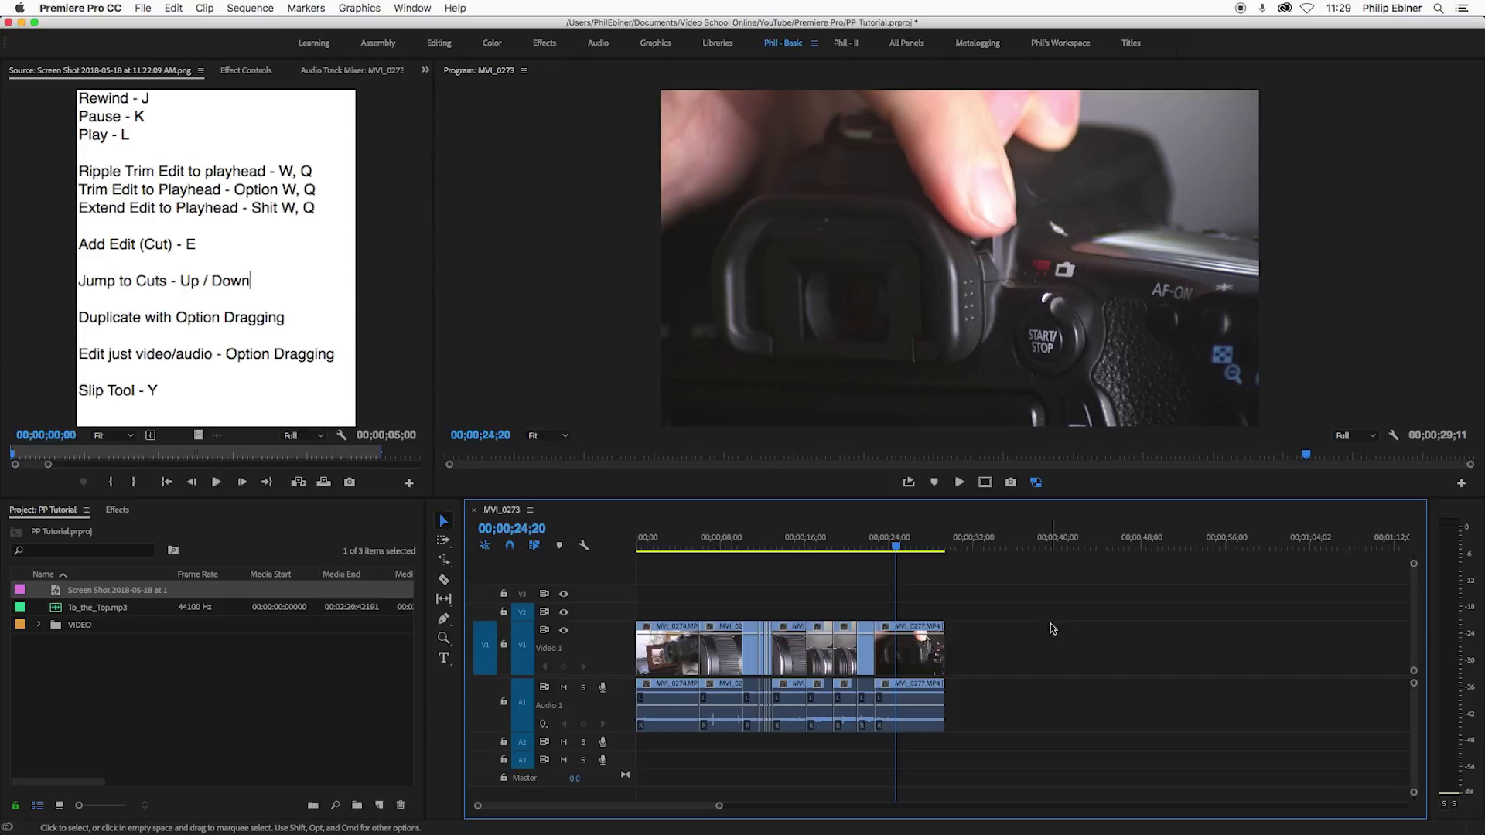
- Option-drag MVI_0277 to duplicate it later in the sequence, deleting the stray V2 copy
click(915, 702)
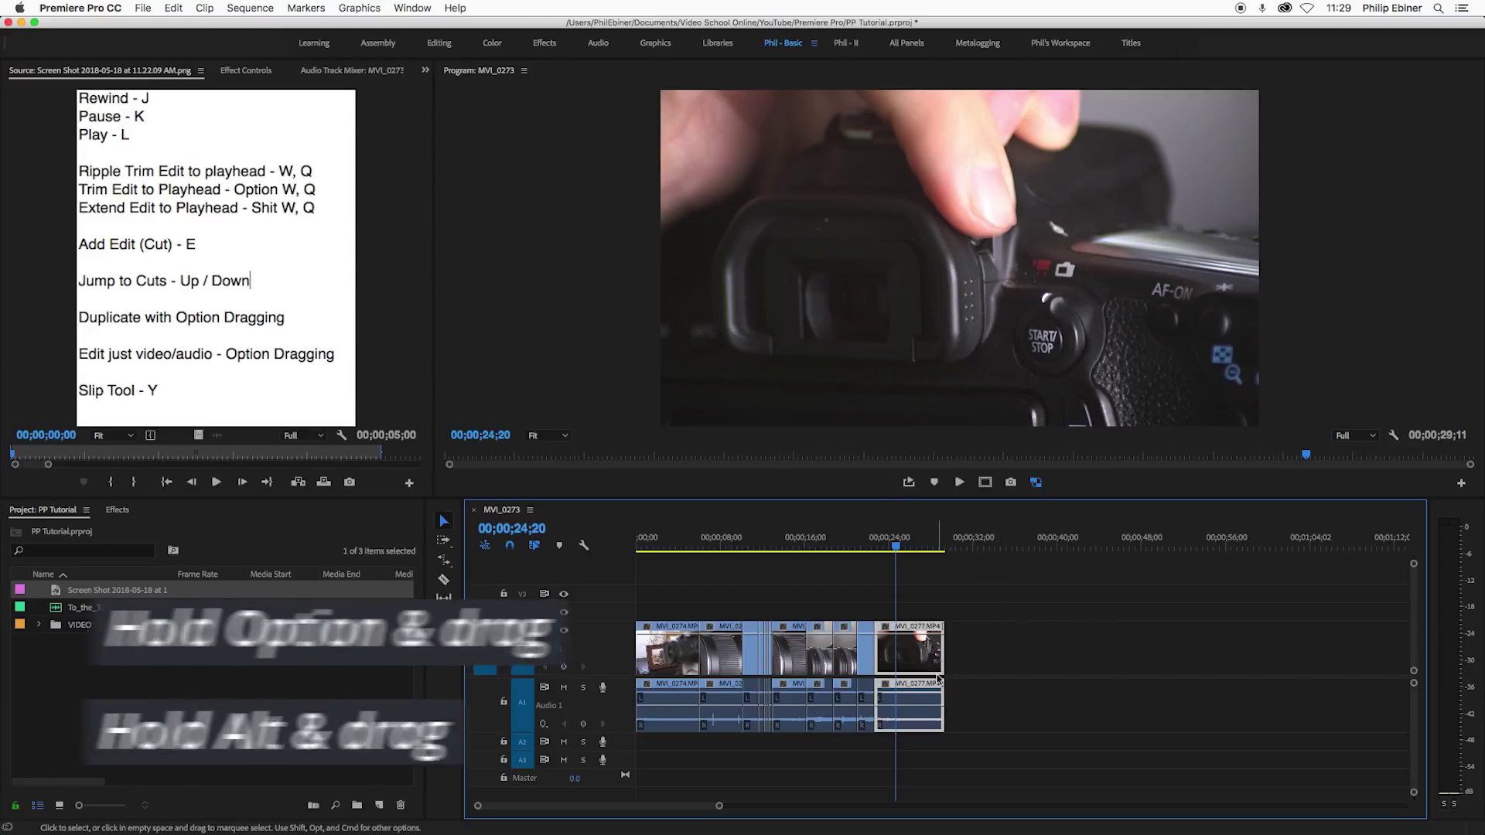
drag(916, 702, 1095, 663)
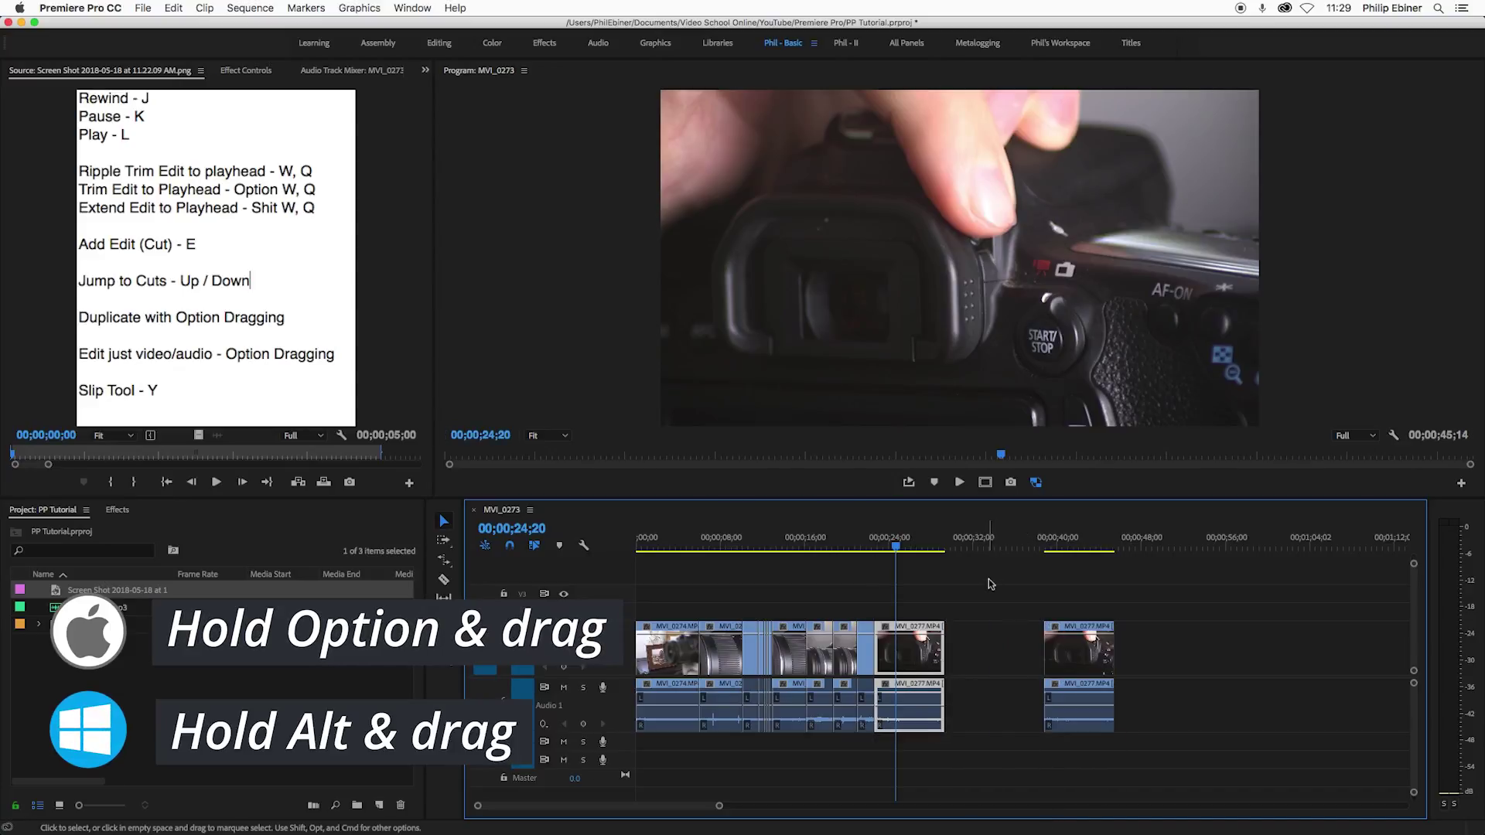
drag(928, 656, 1007, 625)
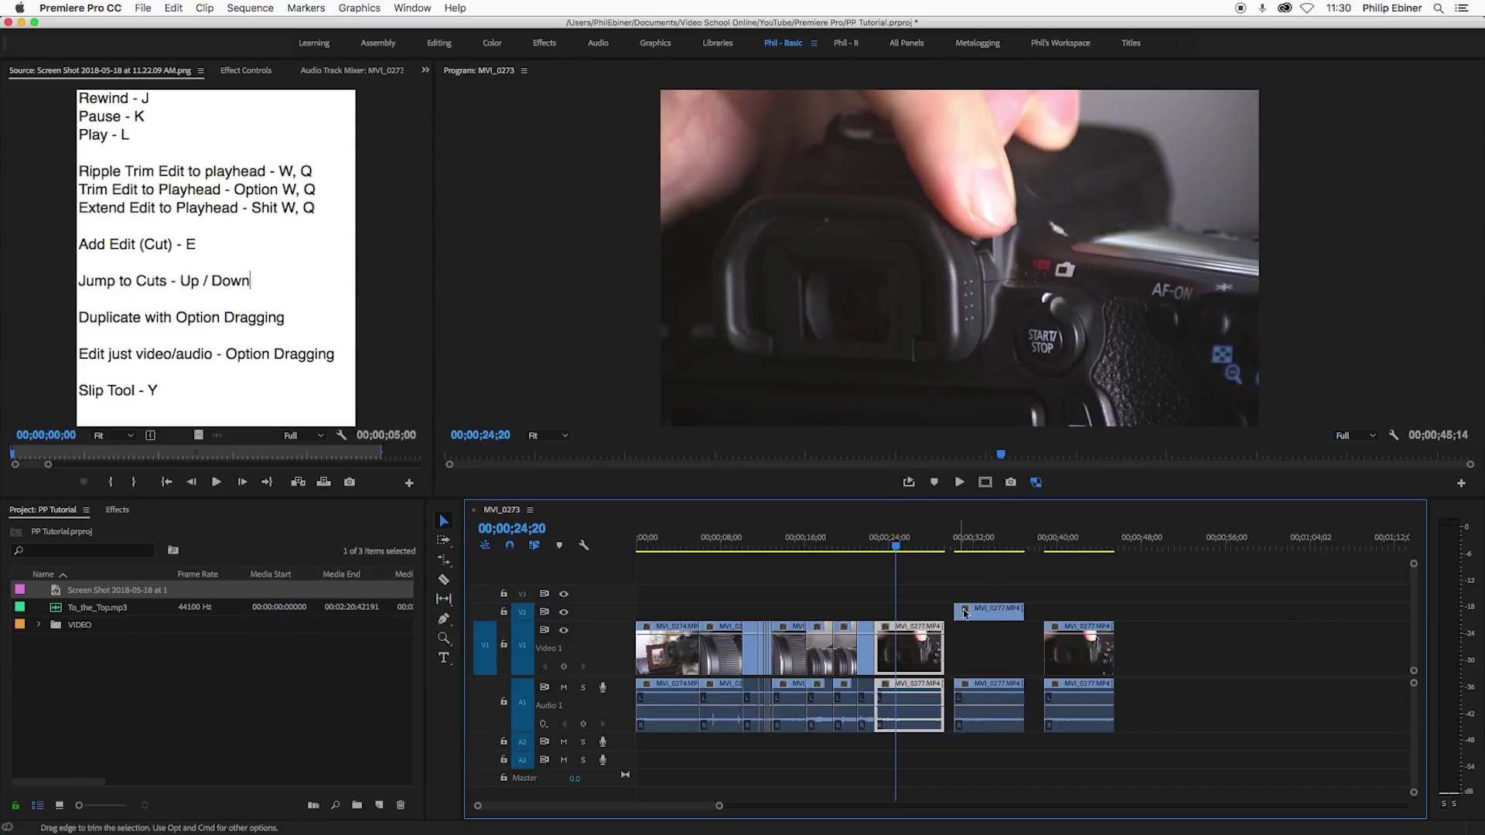
mouse_move(992, 698)
mouse_down()
mouse_move(996, 751)
mouse_move(993, 697)
mouse_up()
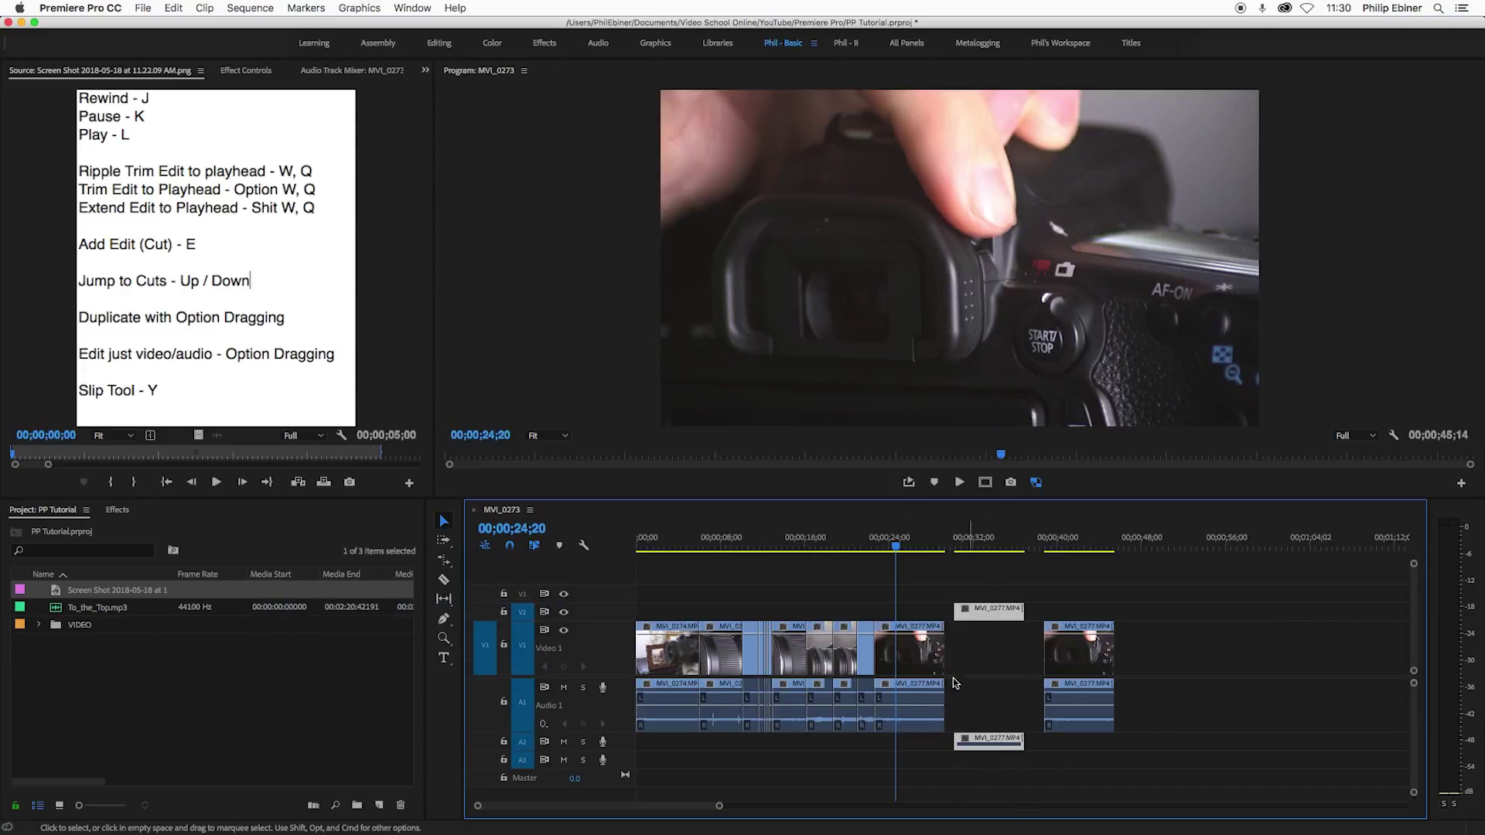
click(990, 611)
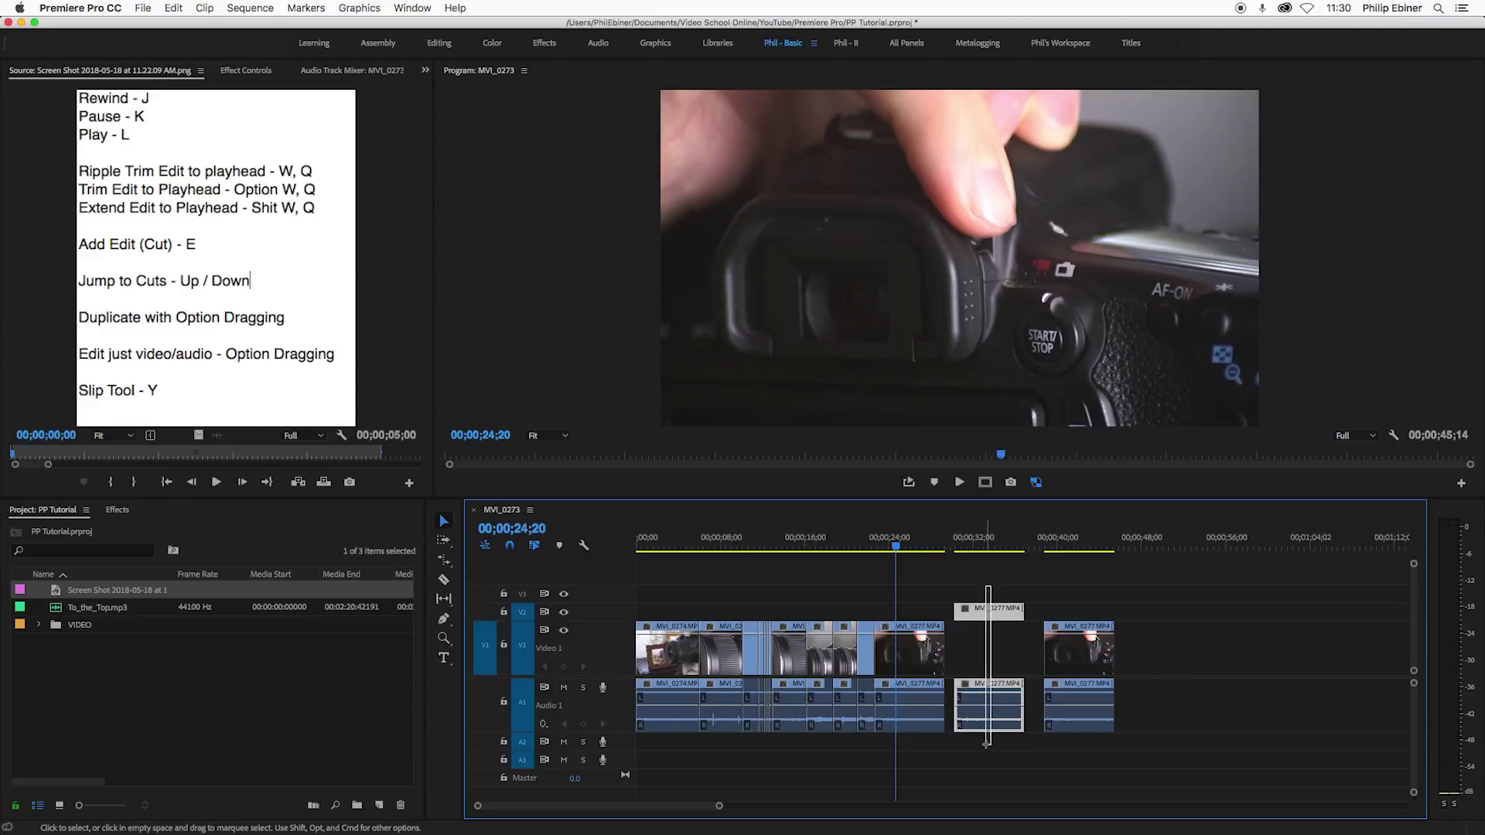
key(Delete)
- Try moving another MVI_0277 copy further right, undoing the misplaced move
click(919, 683)
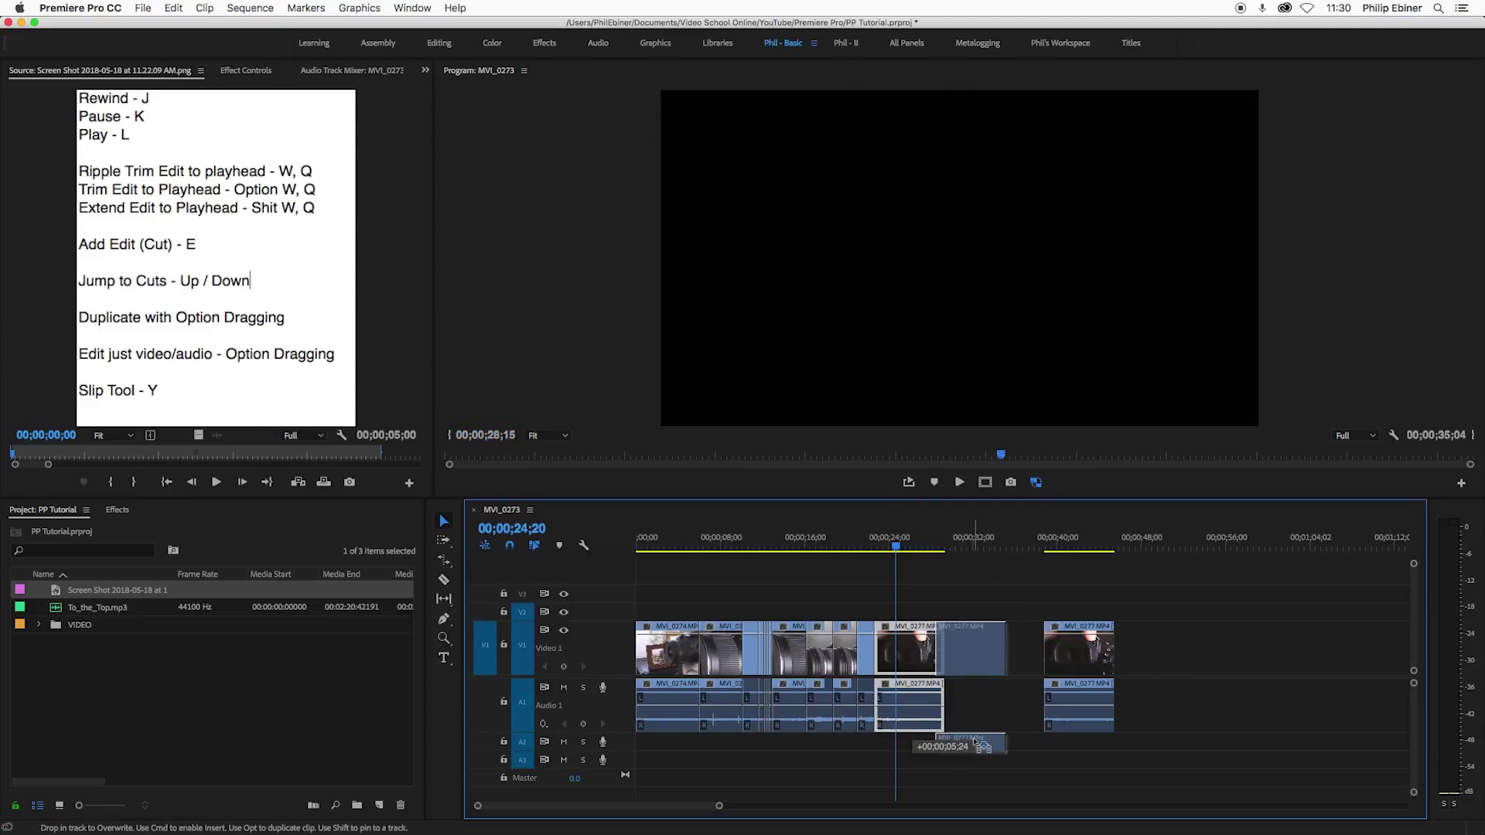
drag(980, 746, 1189, 783)
key(super+z)
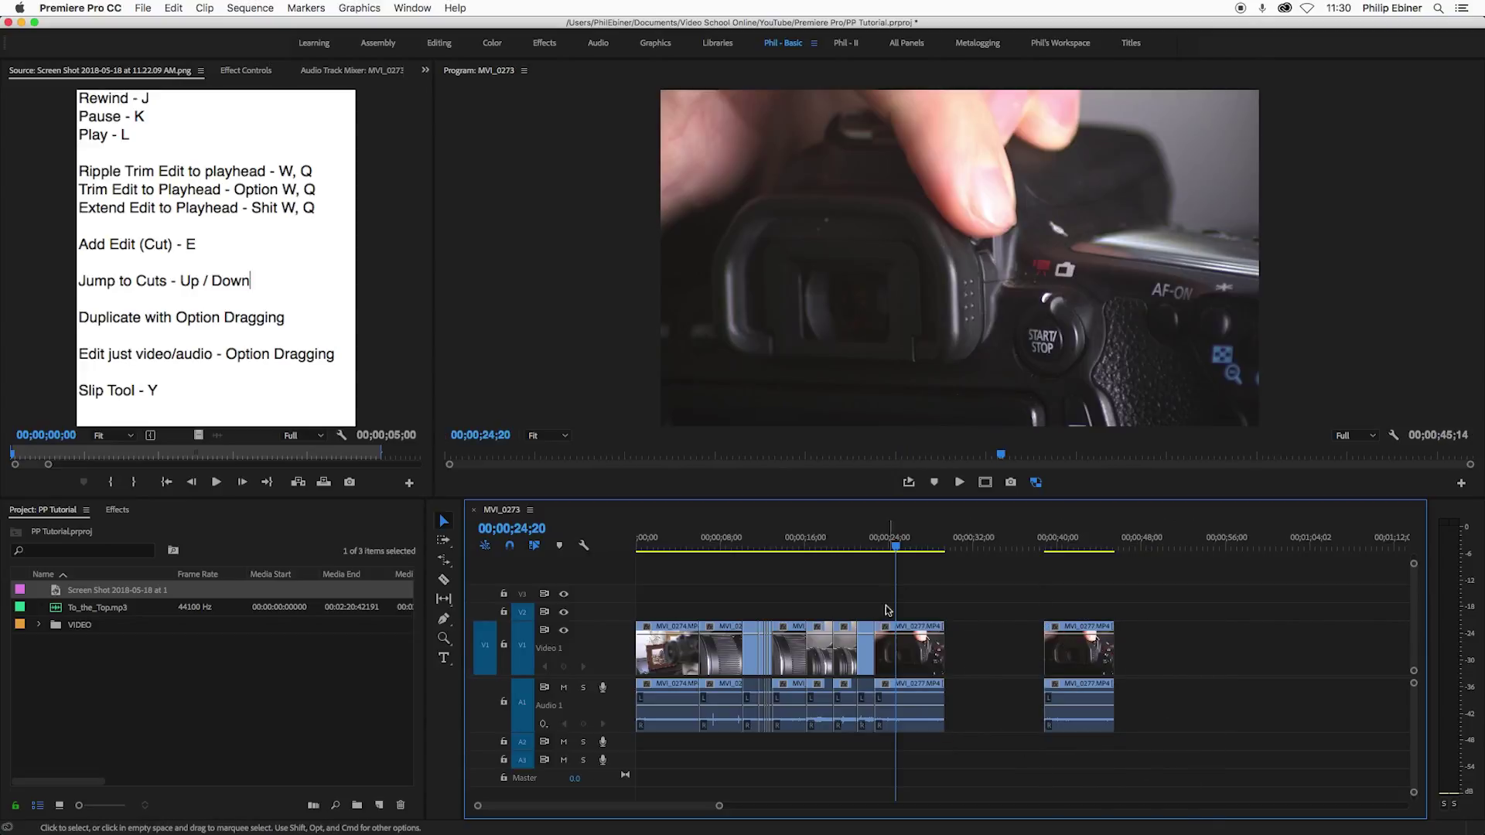
click(913, 719)
drag(917, 663, 1000, 768)
- Copy MVI_0277 onto V2, delete that copy, and reposition the clip's audio
click(929, 654)
click(953, 665)
drag(953, 666, 982, 611)
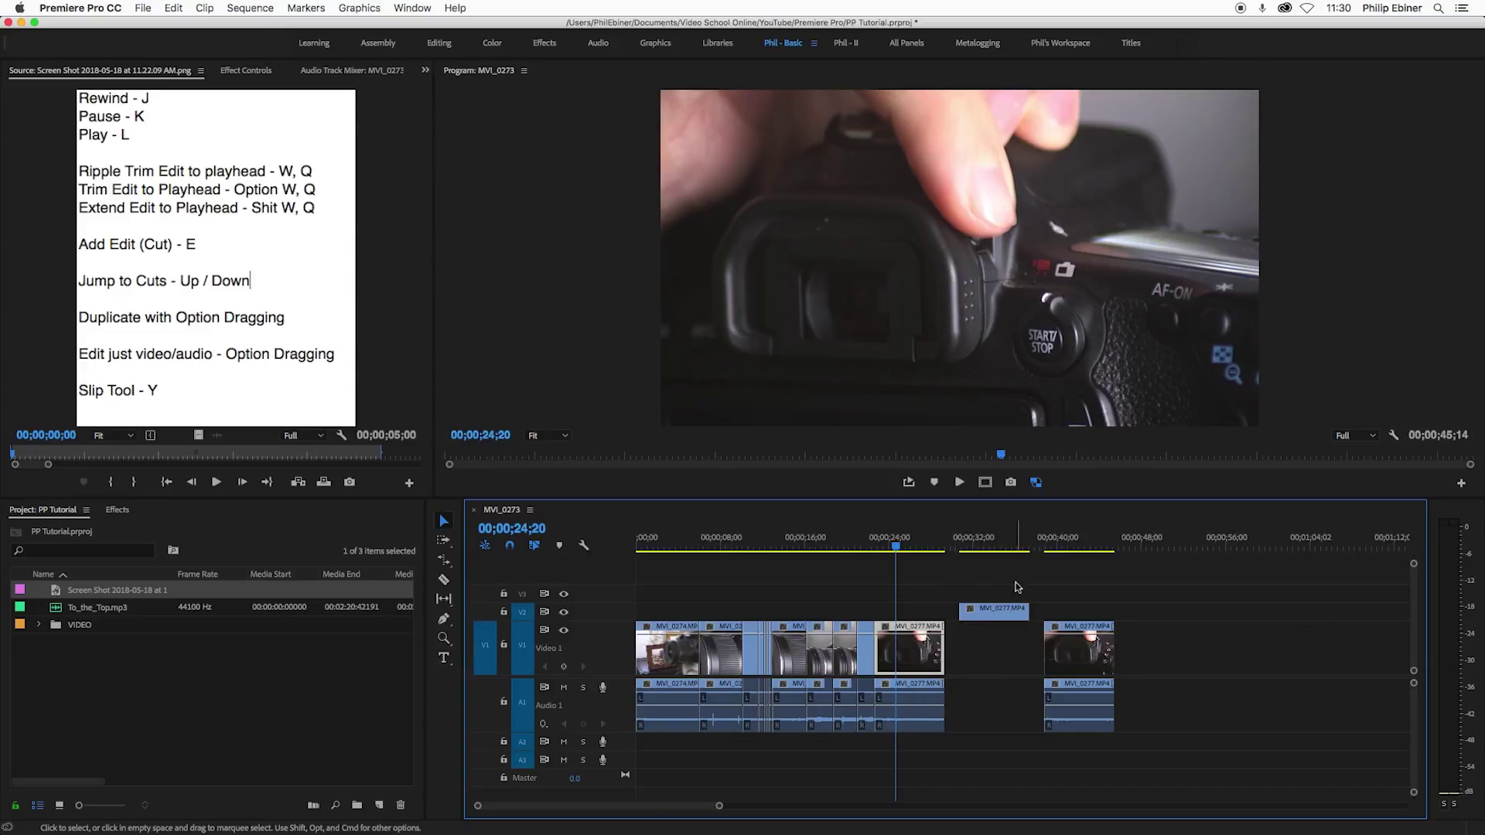
click(1004, 610)
key(Delete)
drag(917, 696, 933, 664)
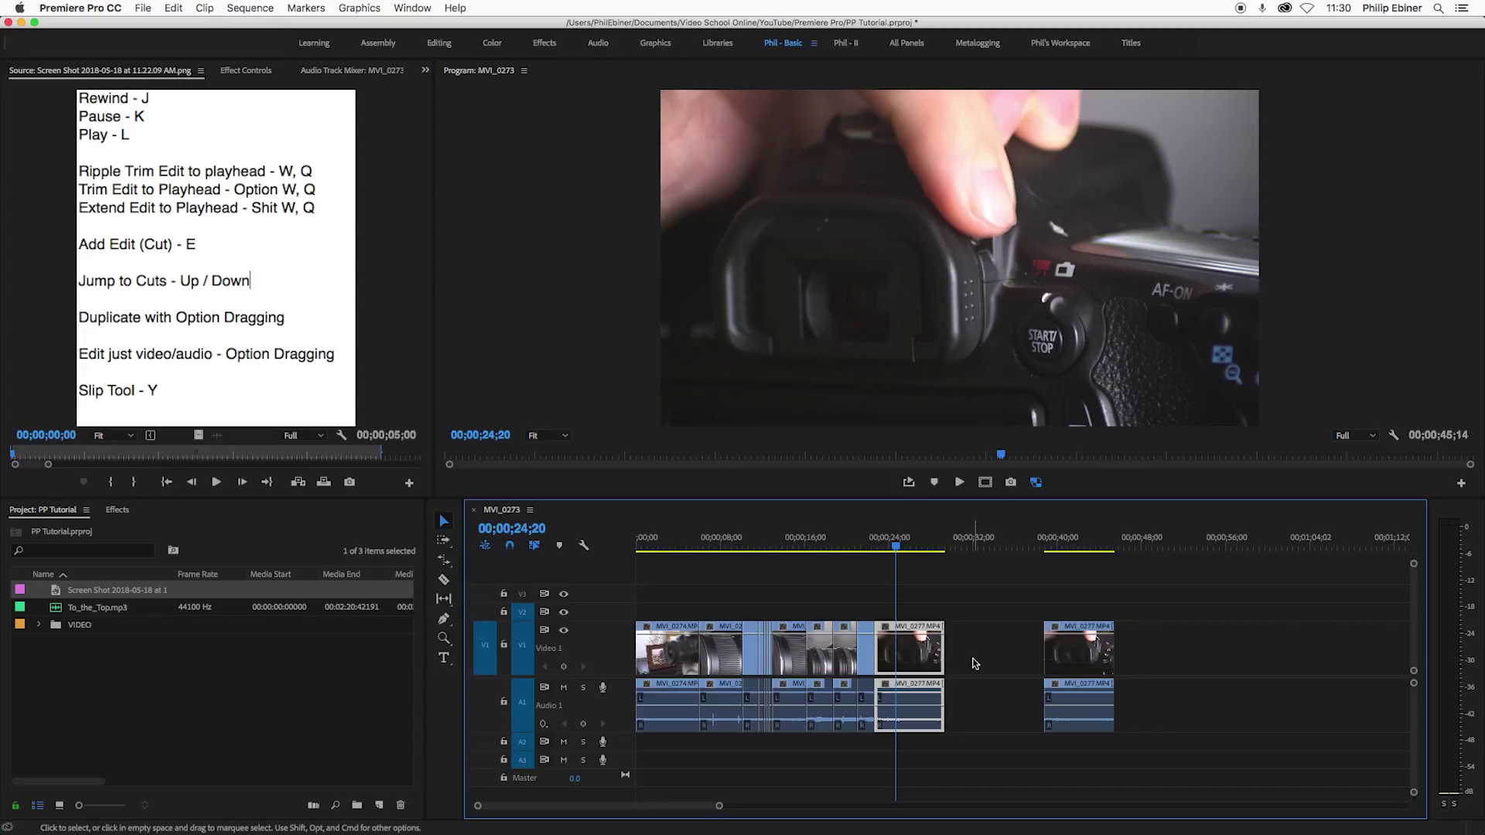
- Trim the MVI_0277 clip's video end shorter, then trim its audio end shorter than the video
click(1018, 668)
key(equal)
key(equal)
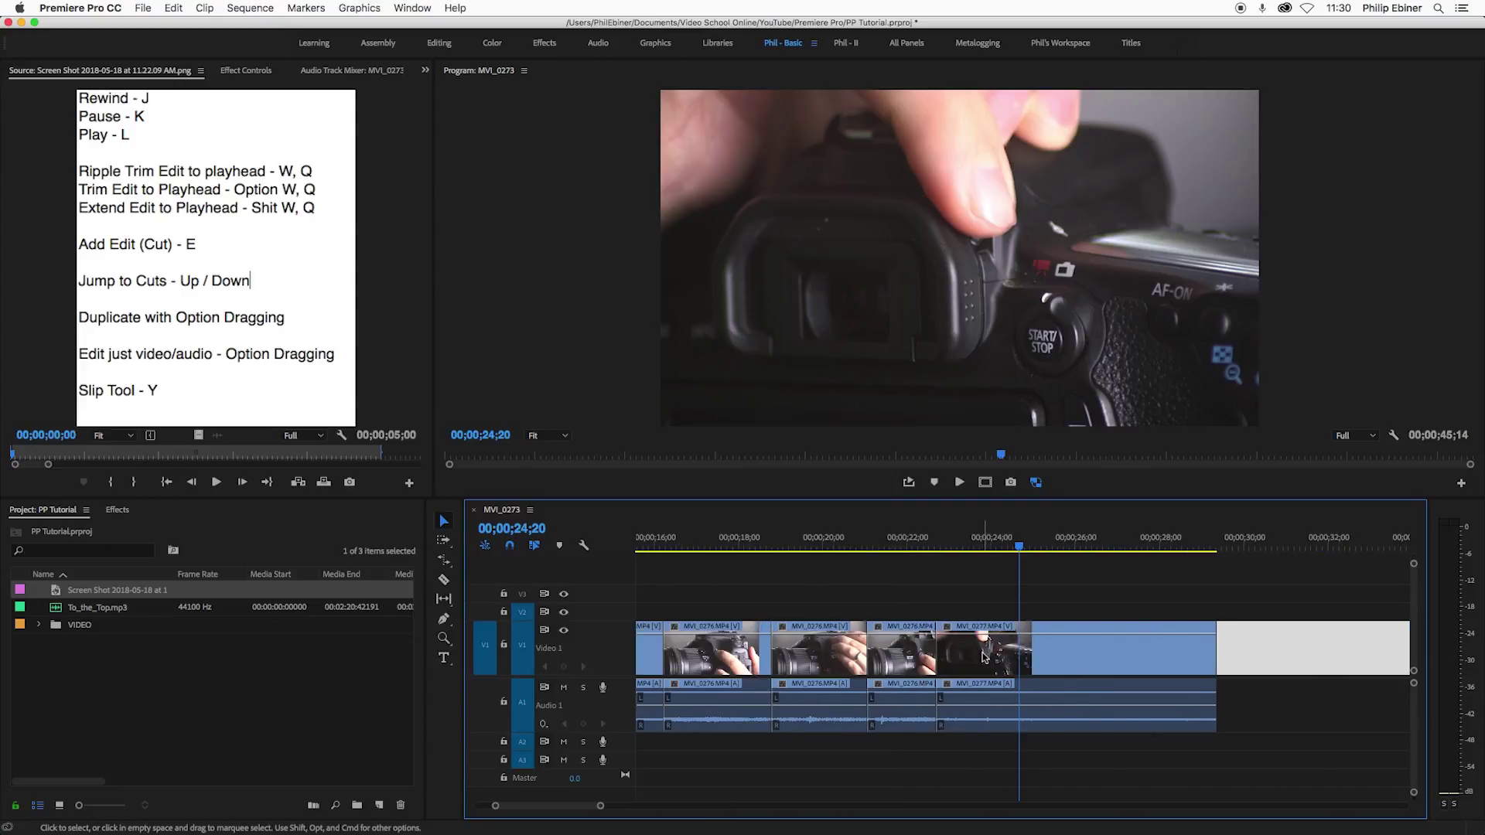
click(1225, 654)
drag(1219, 650, 1177, 646)
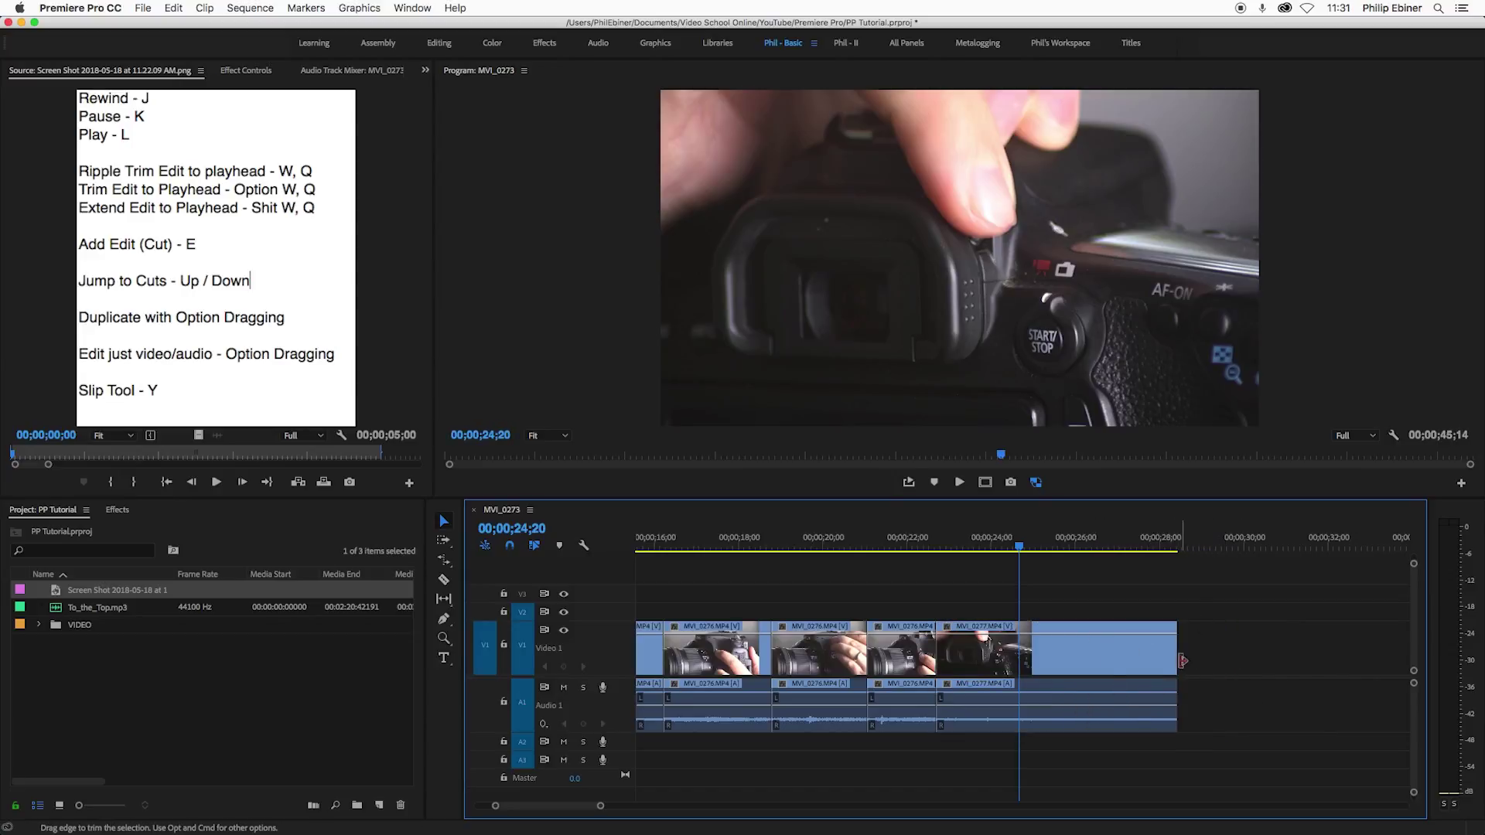
click(1189, 653)
click(1184, 654)
click(1233, 647)
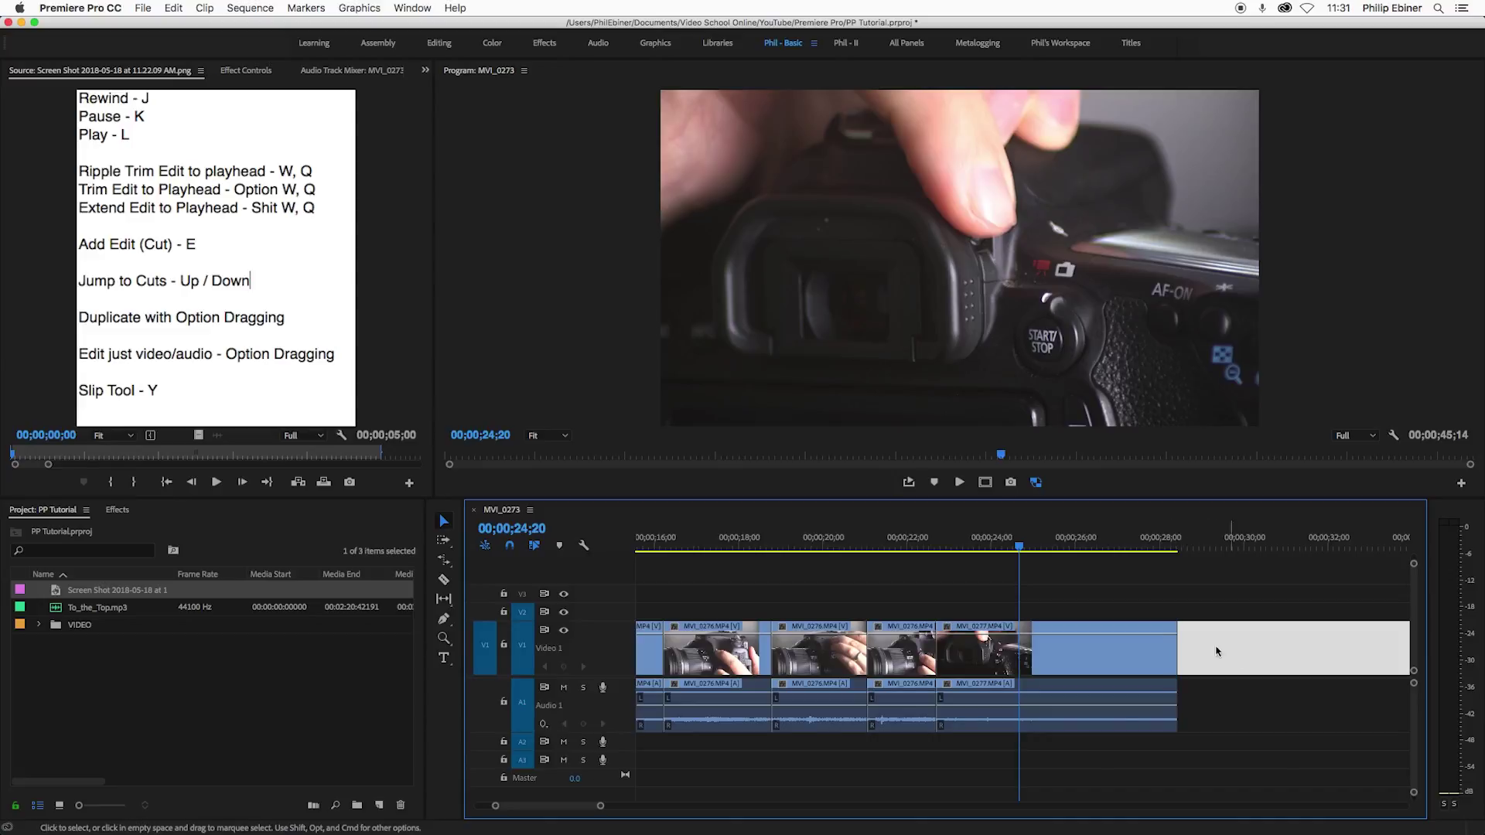
drag(1176, 649, 1080, 650)
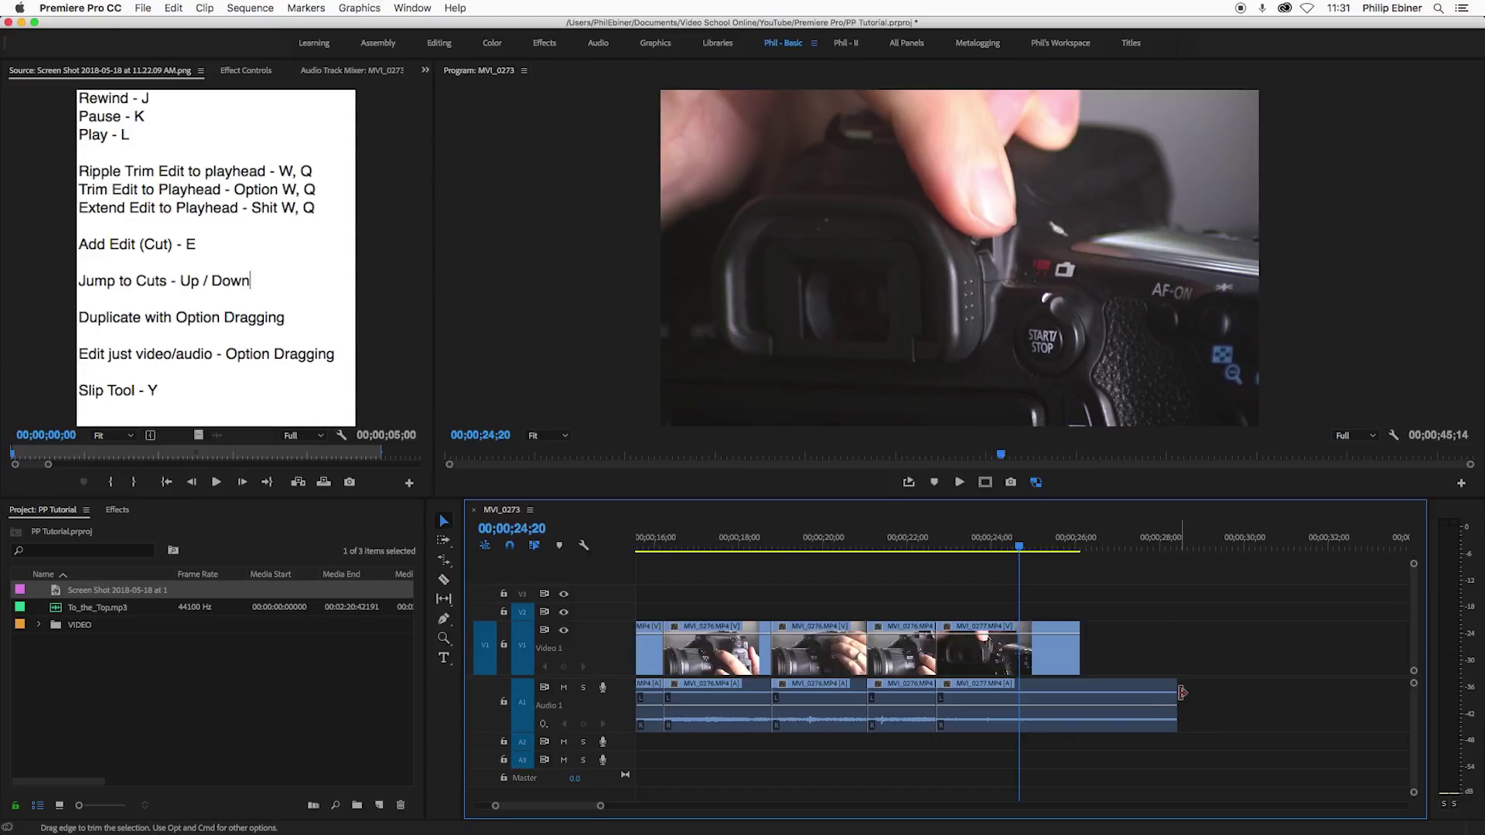
drag(1178, 697, 1034, 699)
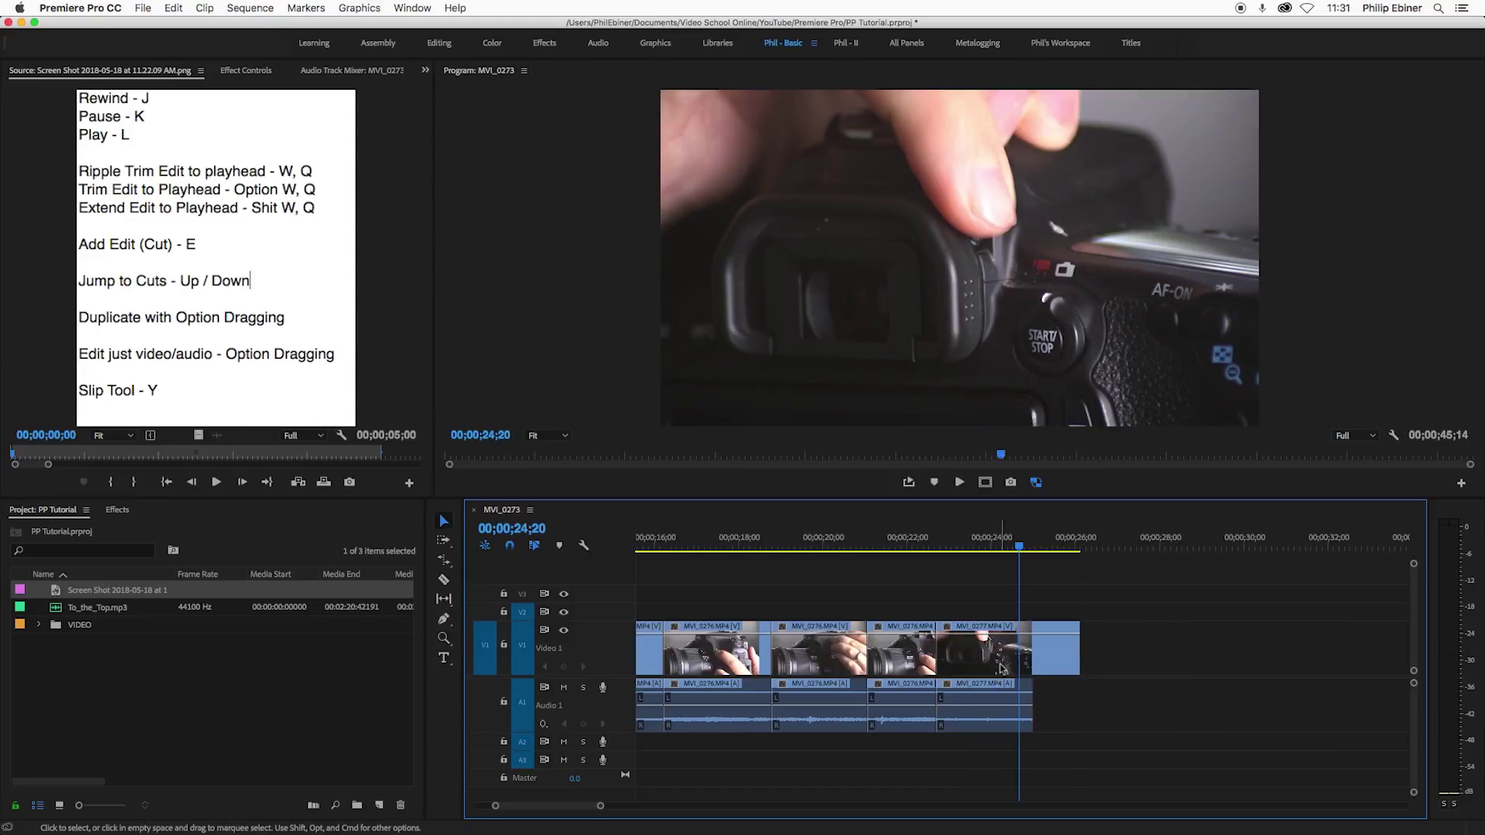
- Slide the last MVI_0277 clip left to close the gap, then play back the edit
click(1107, 647)
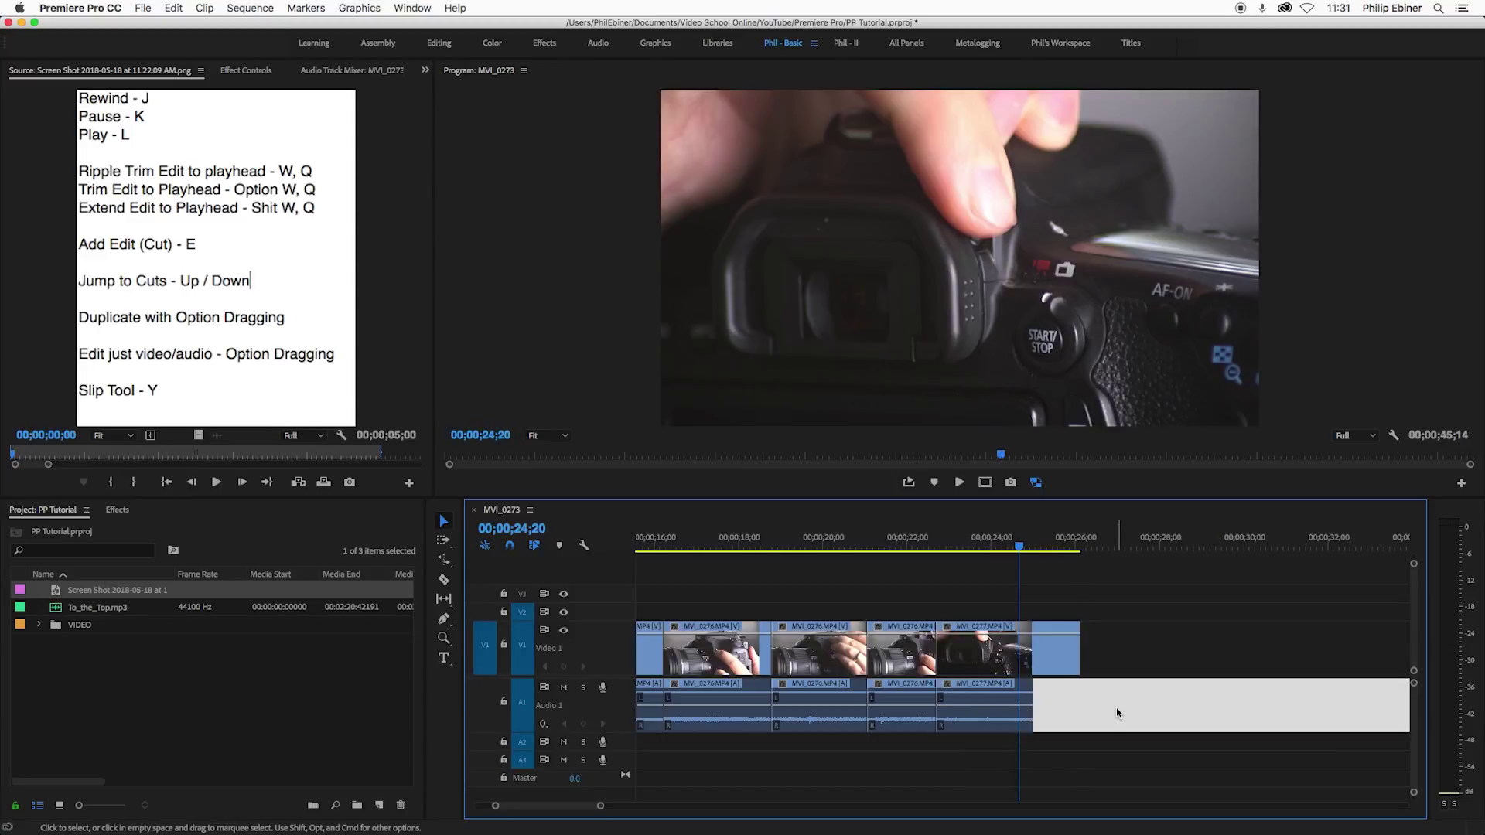
key(minus)
drag(1153, 696, 1112, 672)
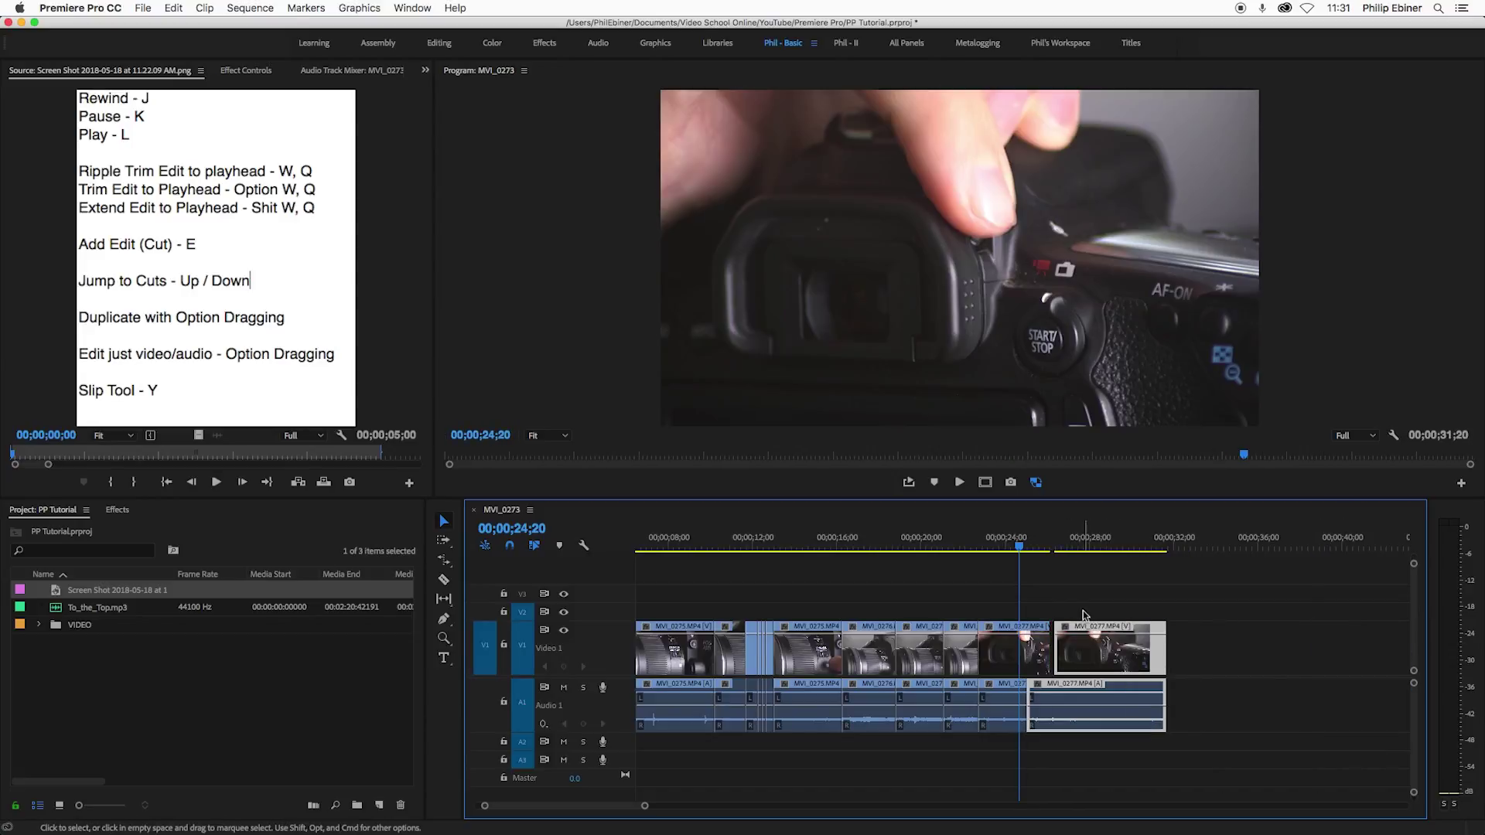
key(space)
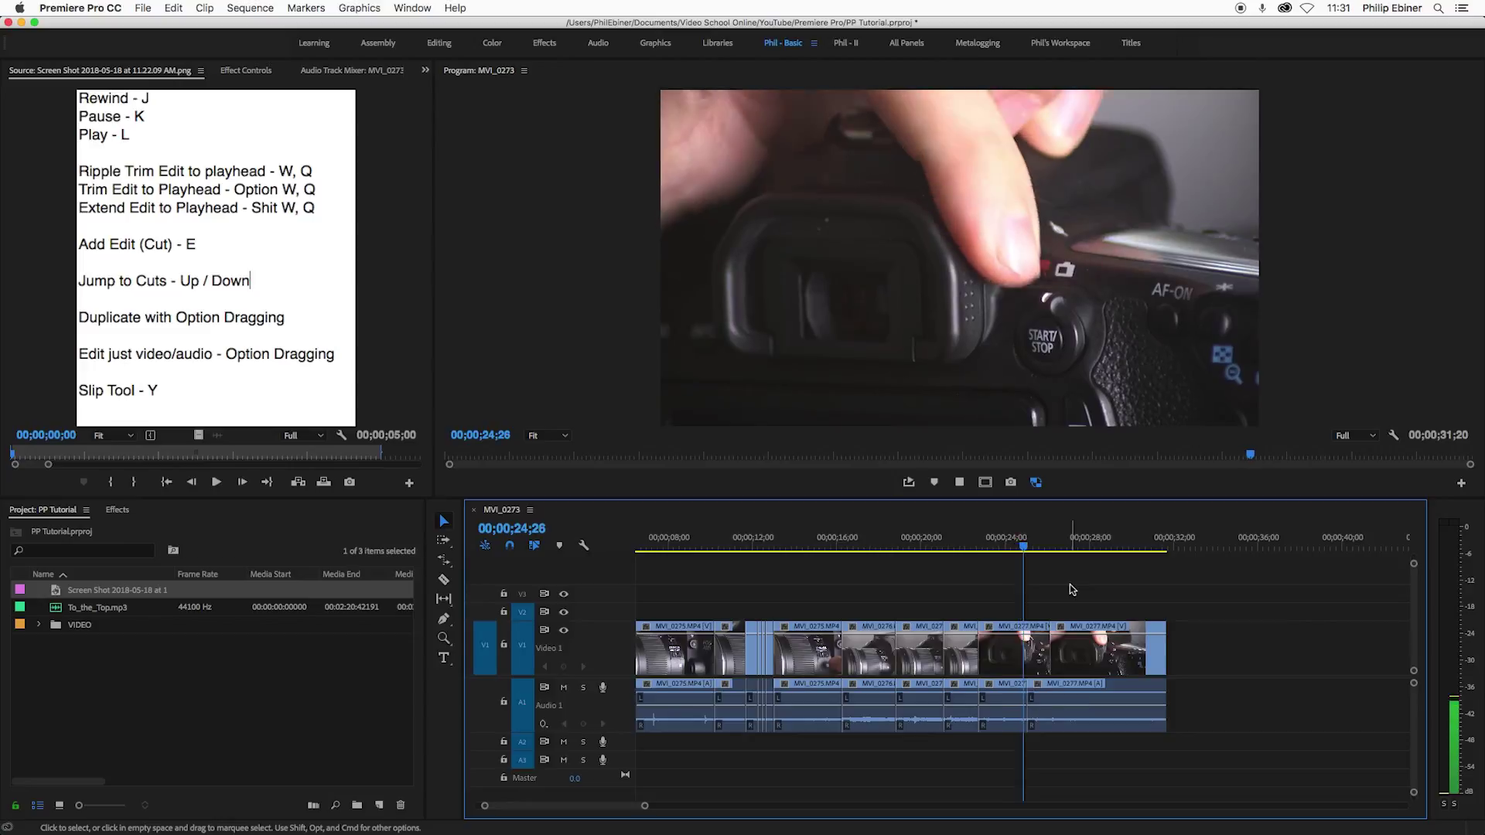
key(space)
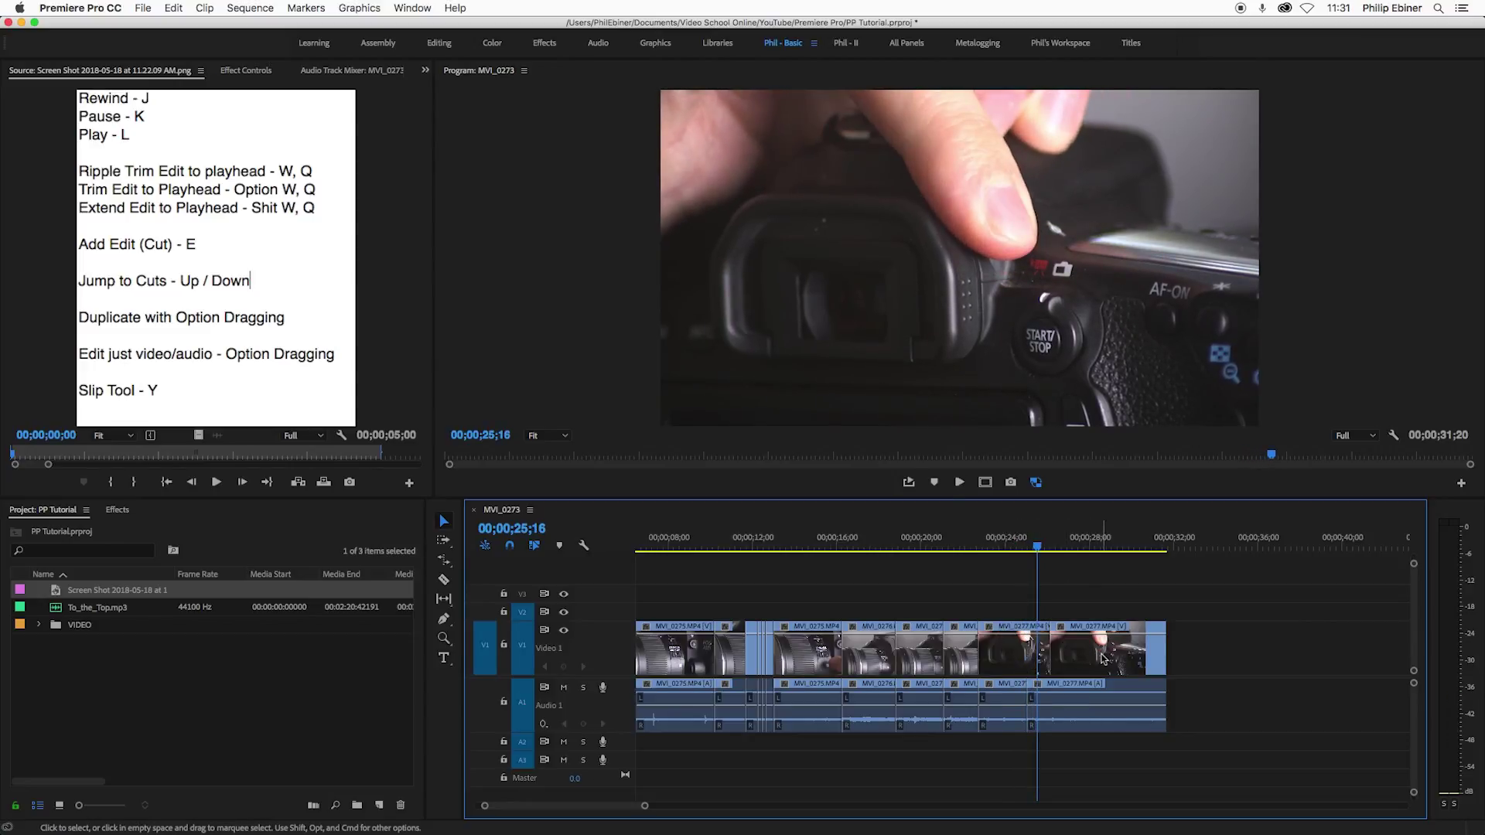
click(1092, 676)
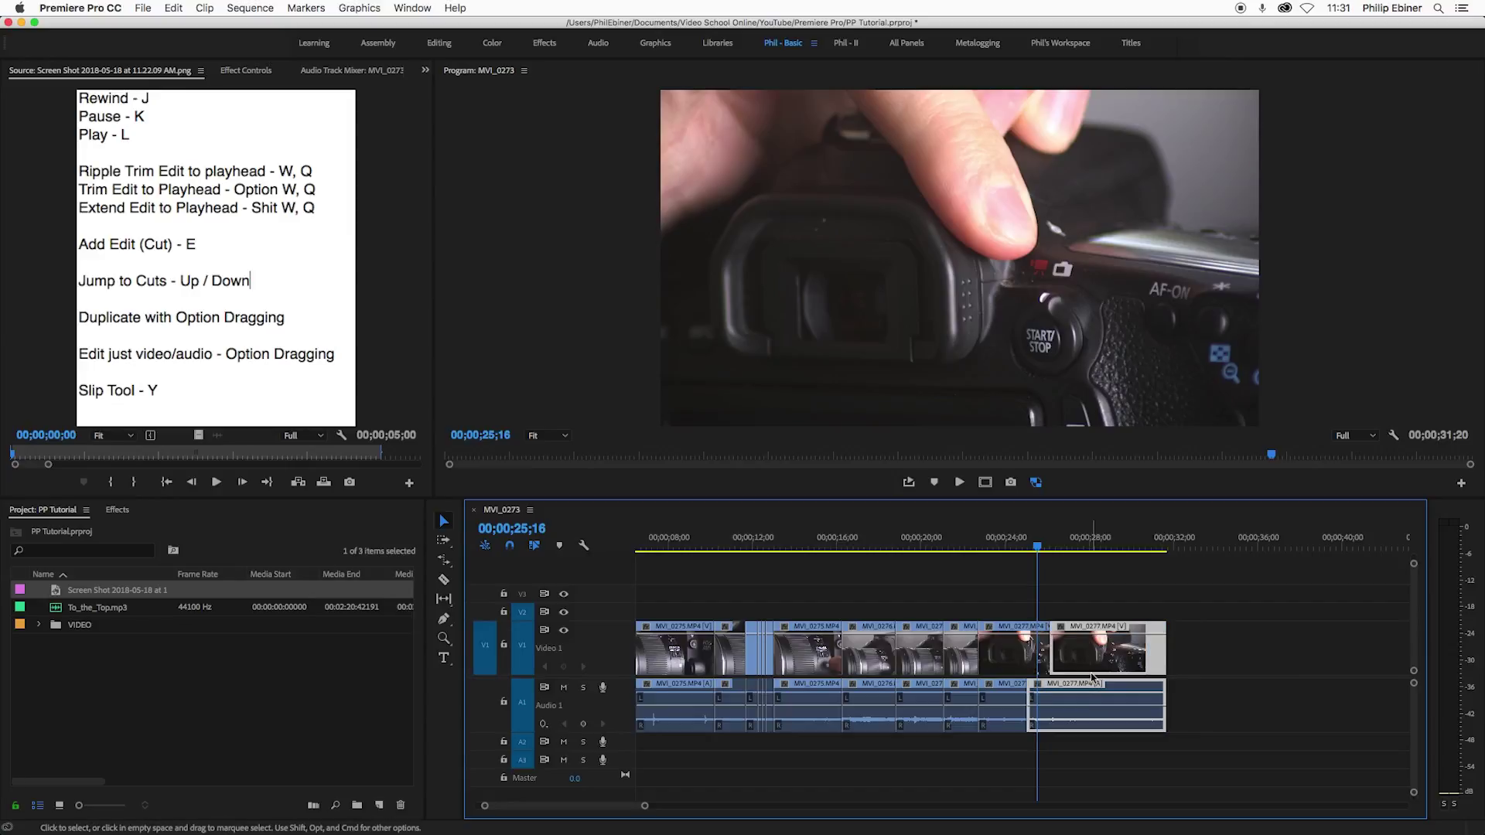
click(1098, 572)
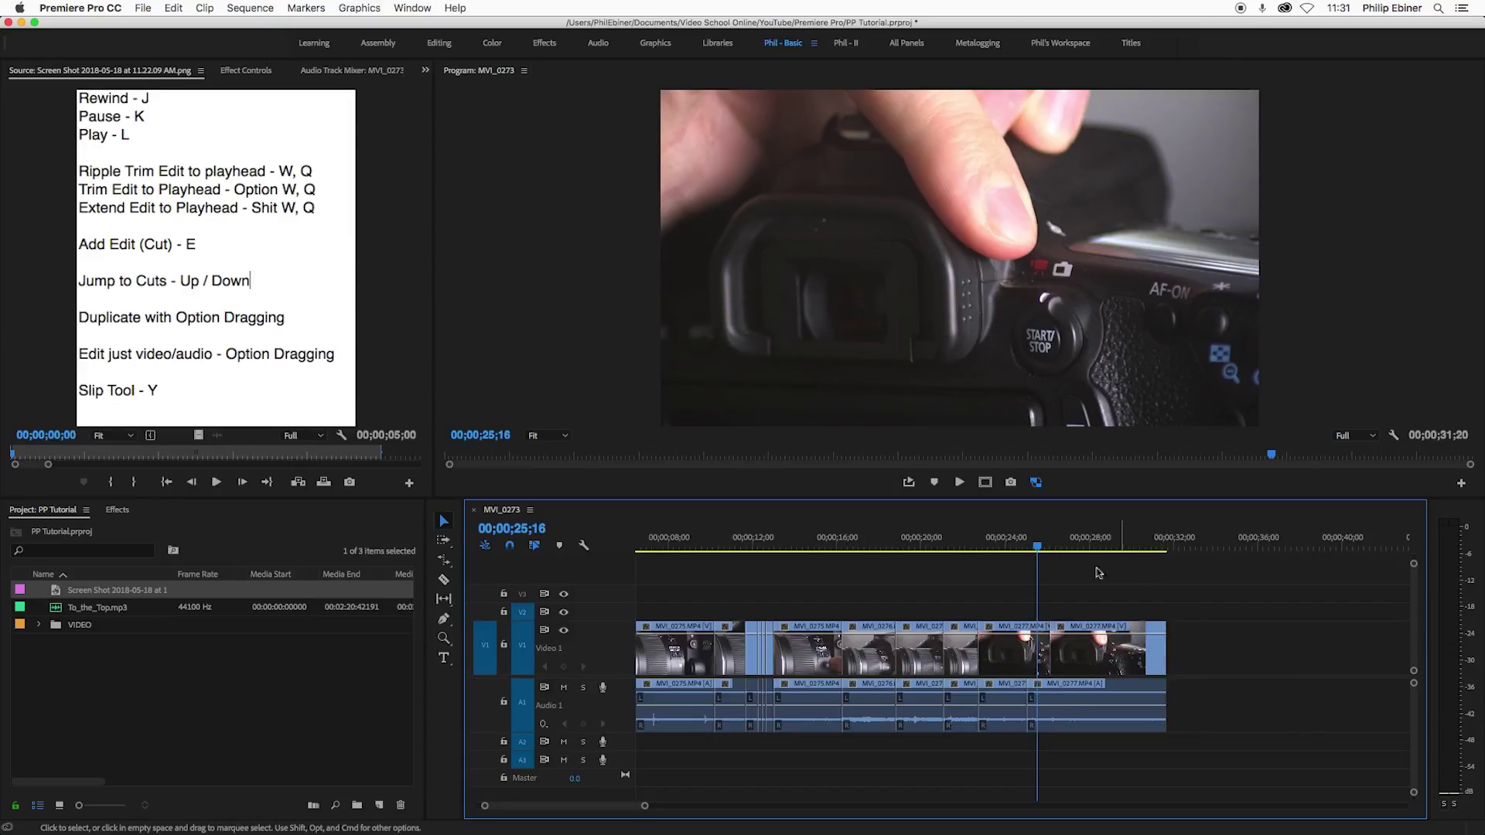
click(739, 545)
- Slip the opening MVI_0274 clip's footage by -00;00;14;07 and play it back from the start
key(Up)
key(Up)
key(Up)
key(Up)
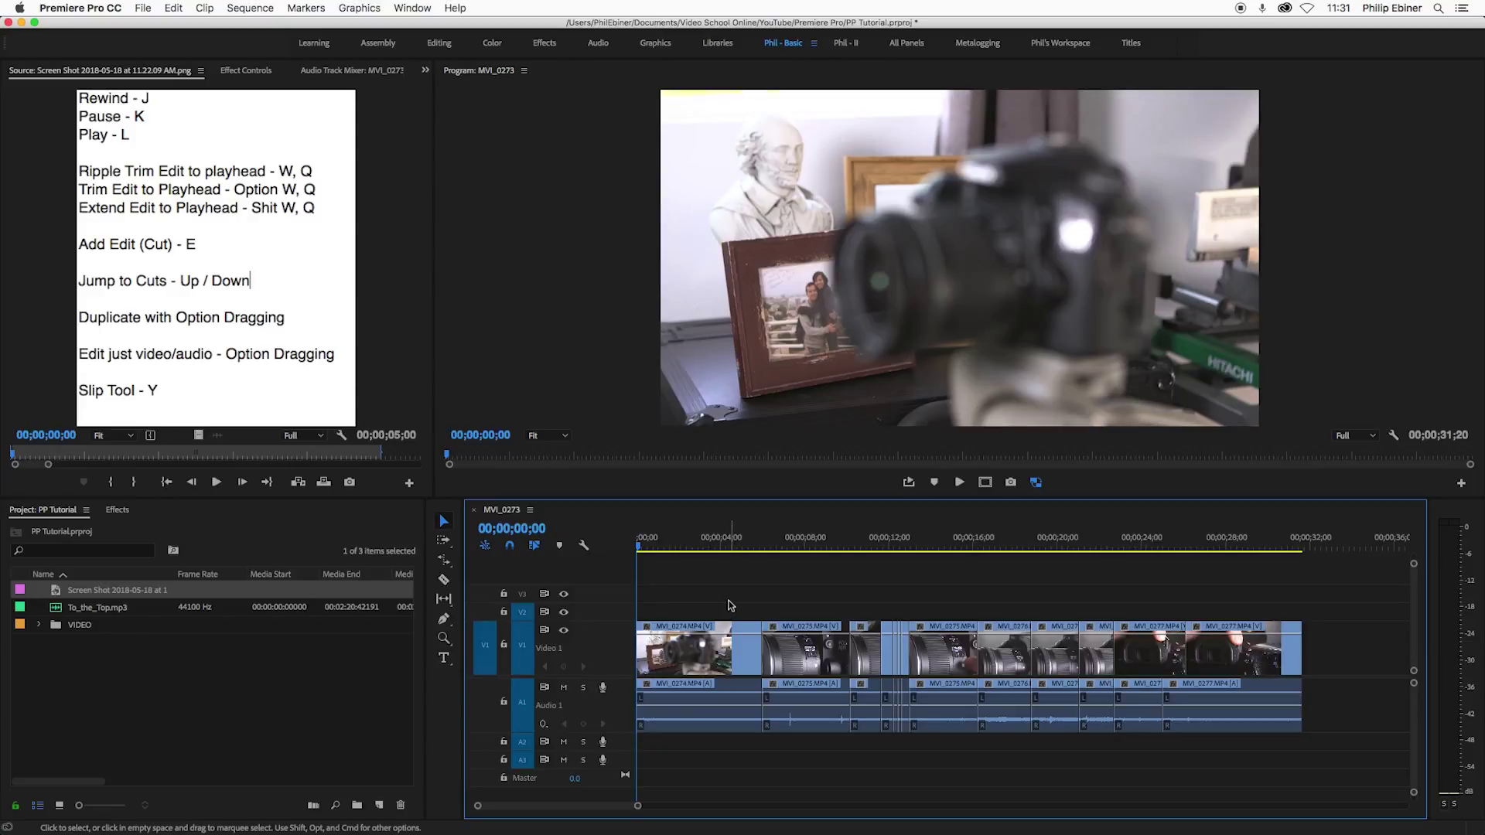
key(=)
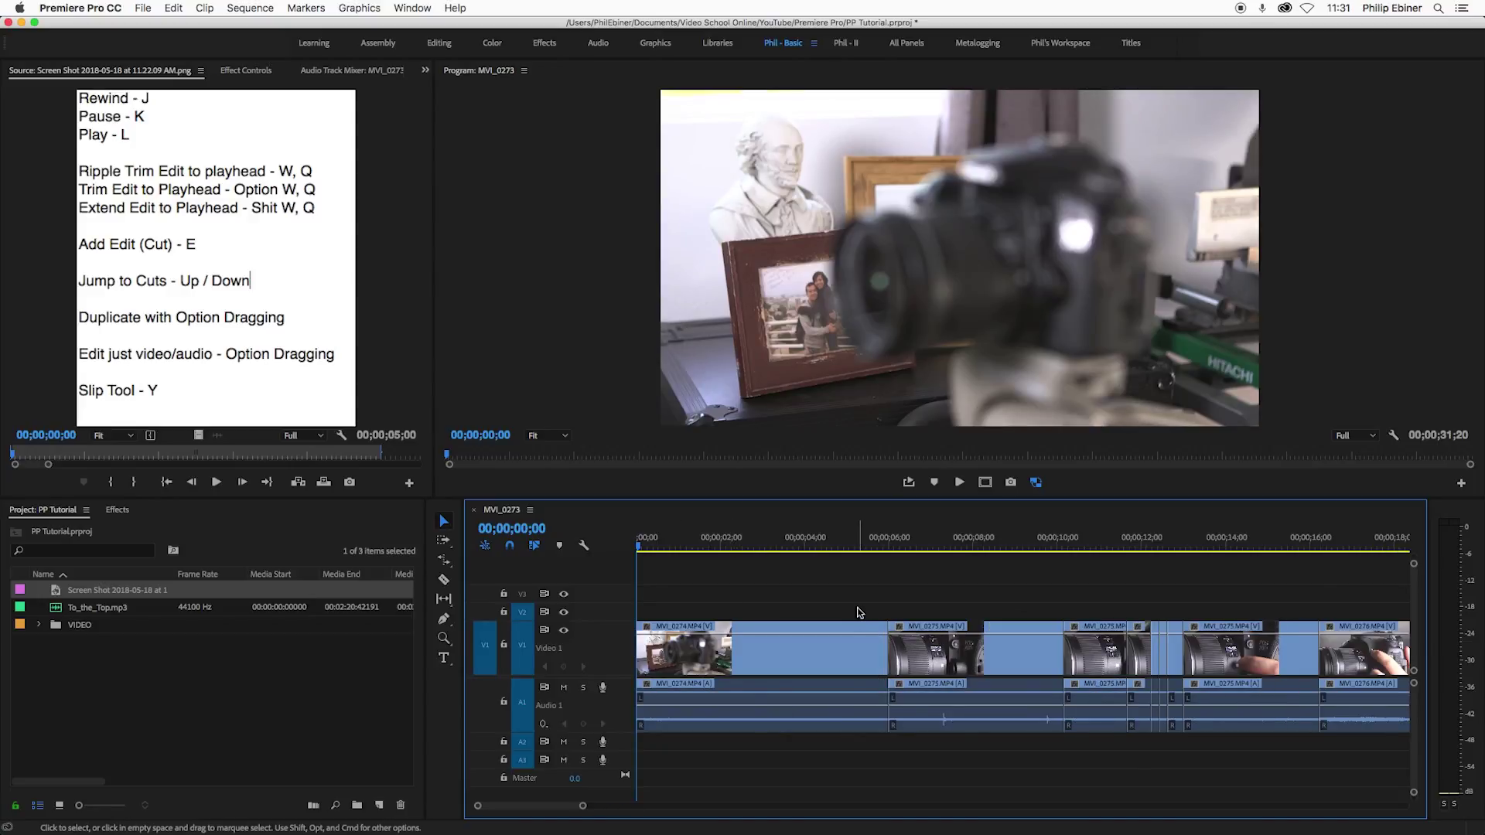
key(l)
key(l)
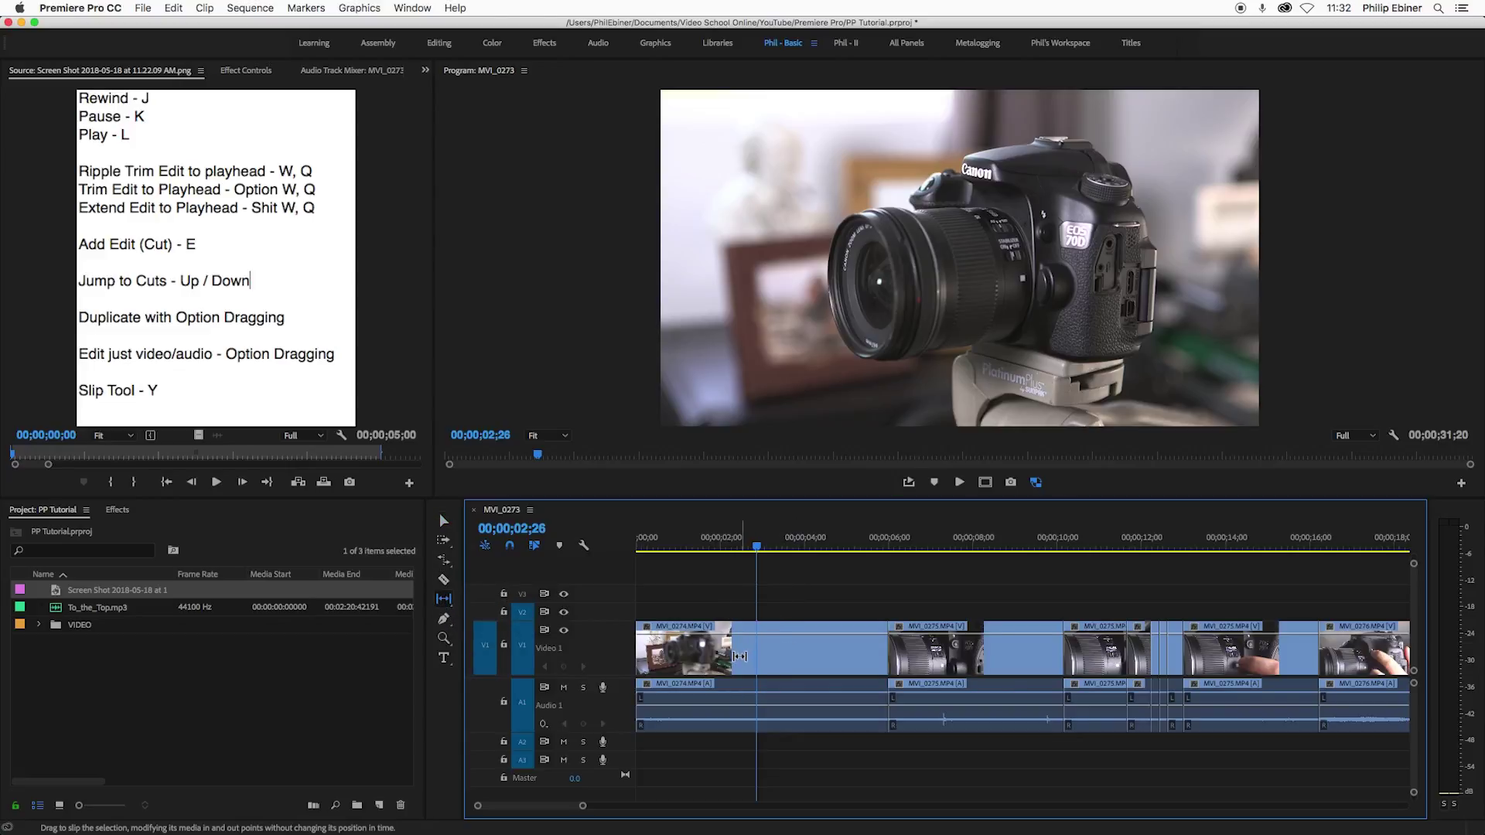
drag(741, 657, 567, 658)
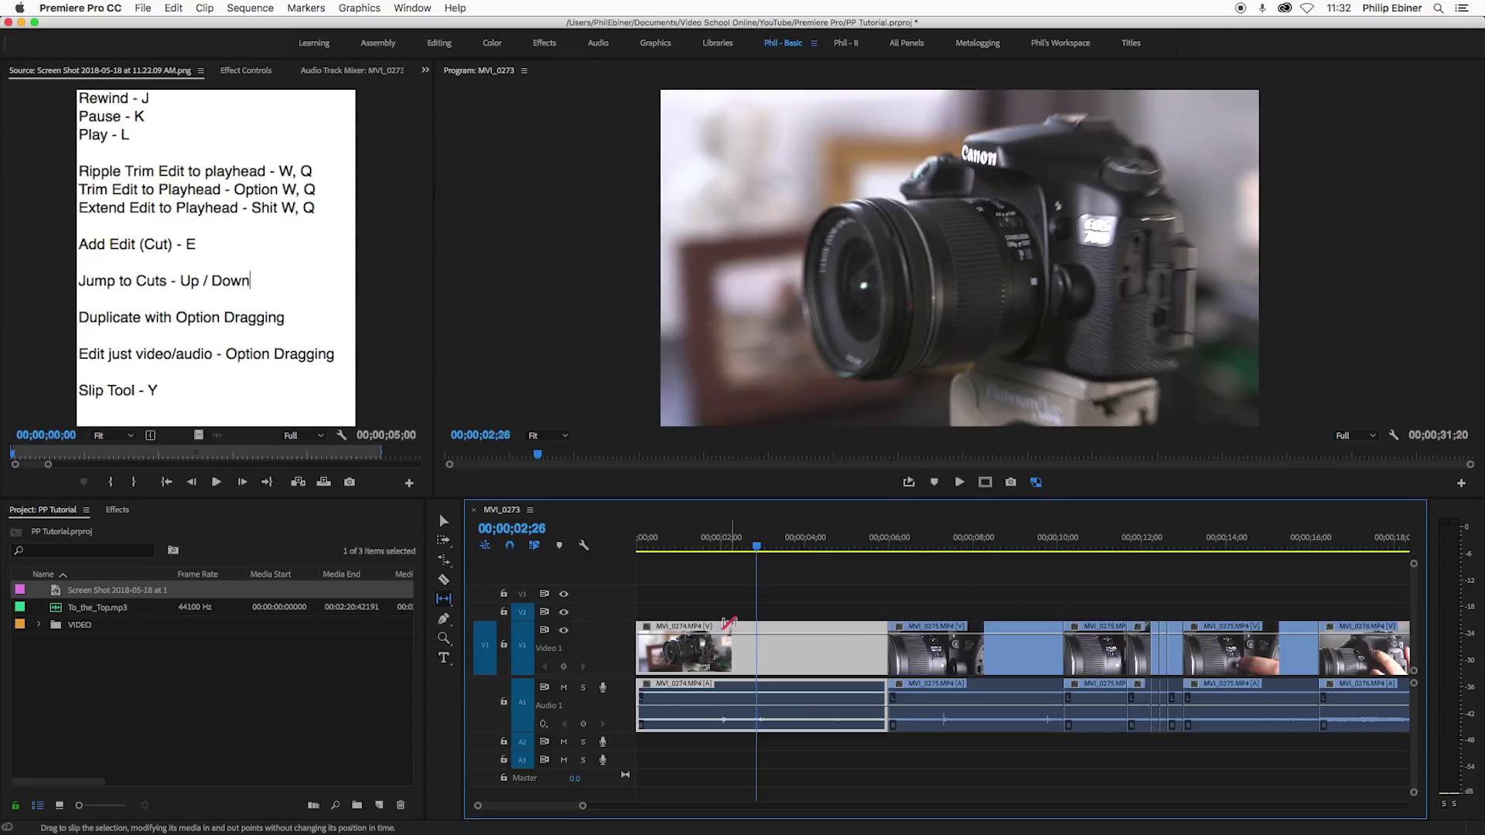
key(Up)
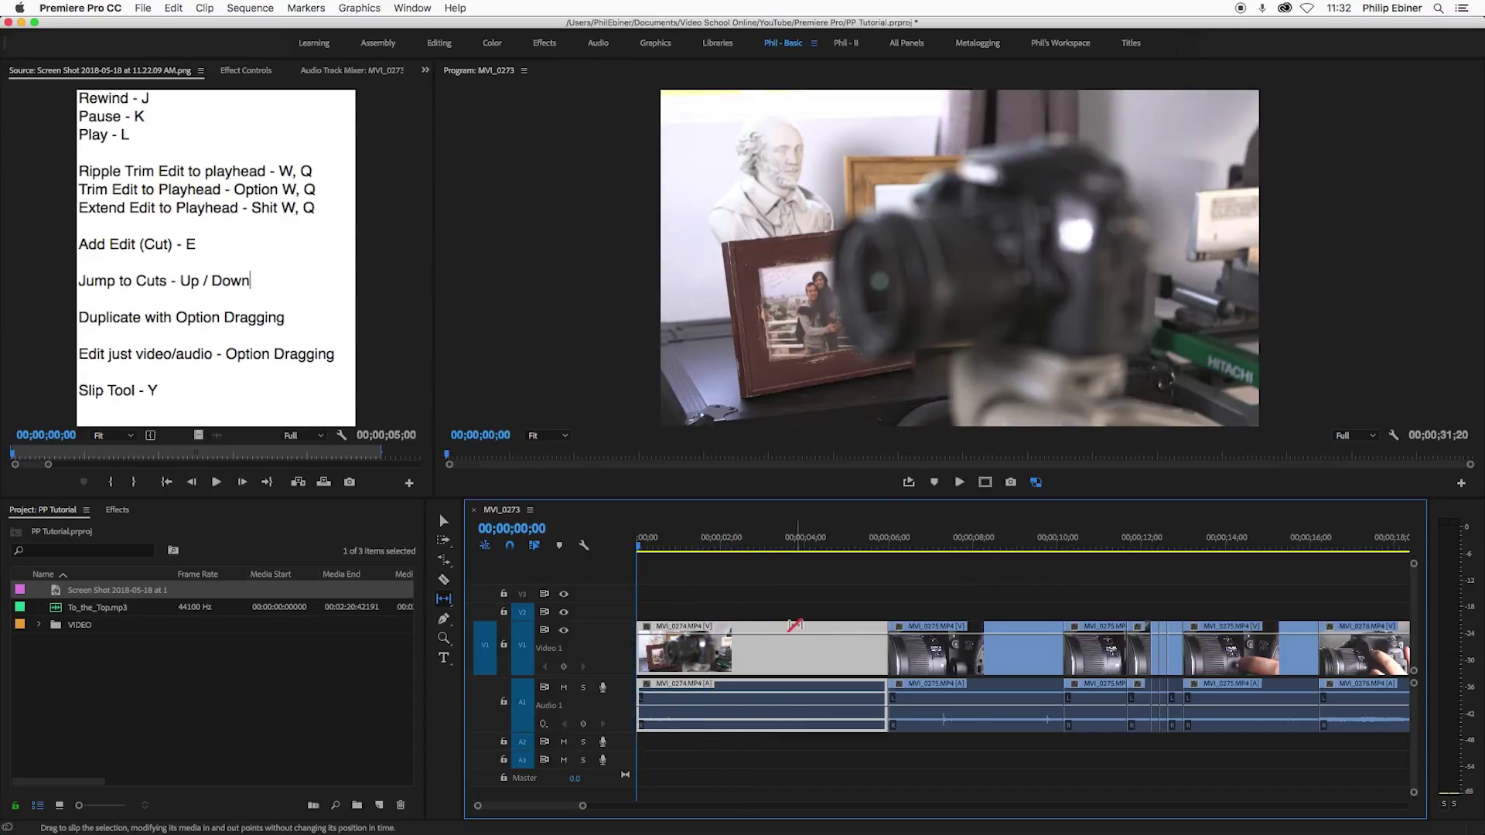
key(space)
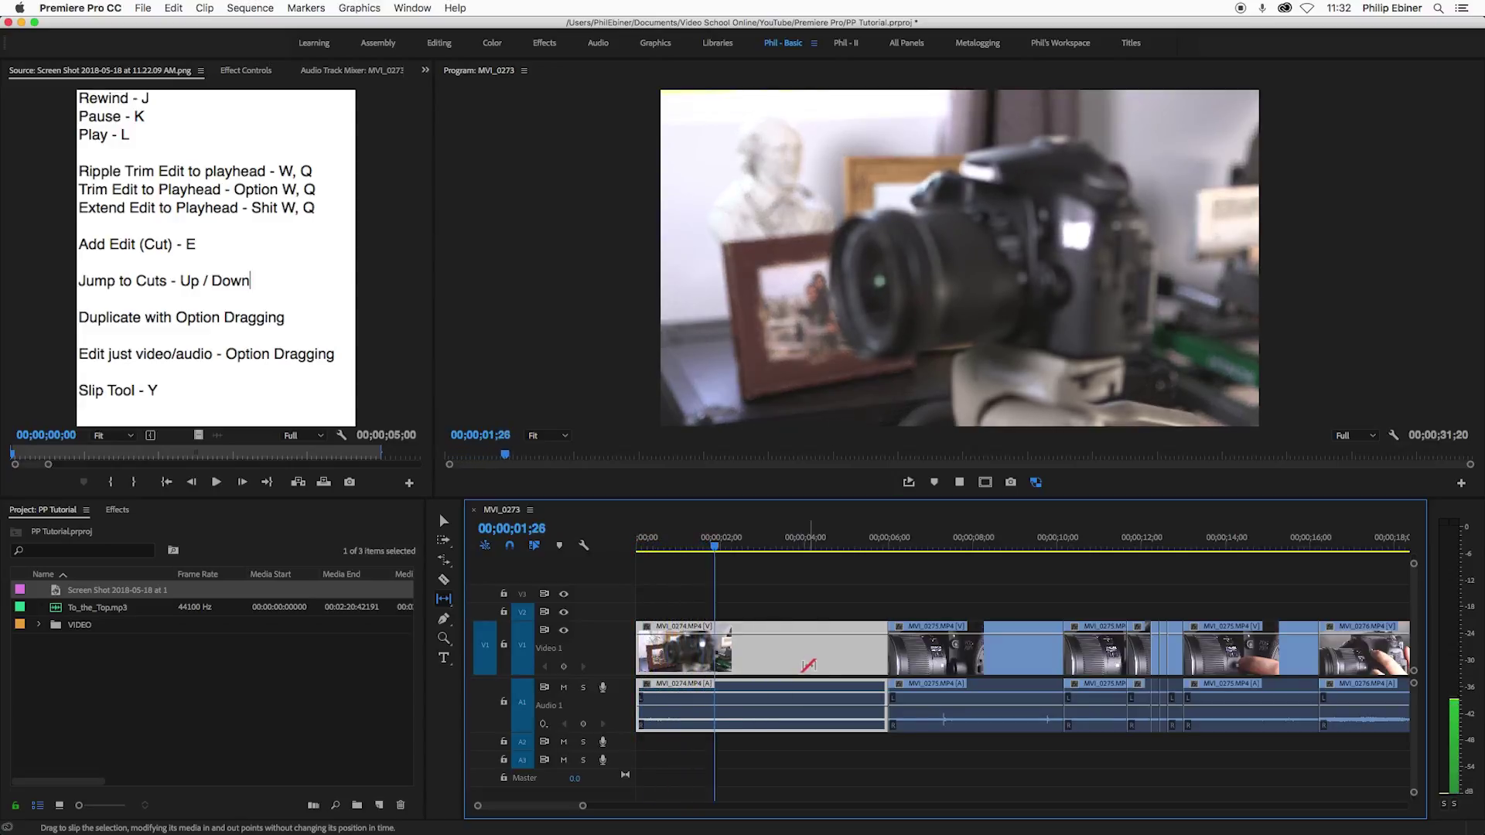
key(space)
- Slip the first clip so it opens on the hand-on-lens shot and play it back
drag(839, 654, 239, 694)
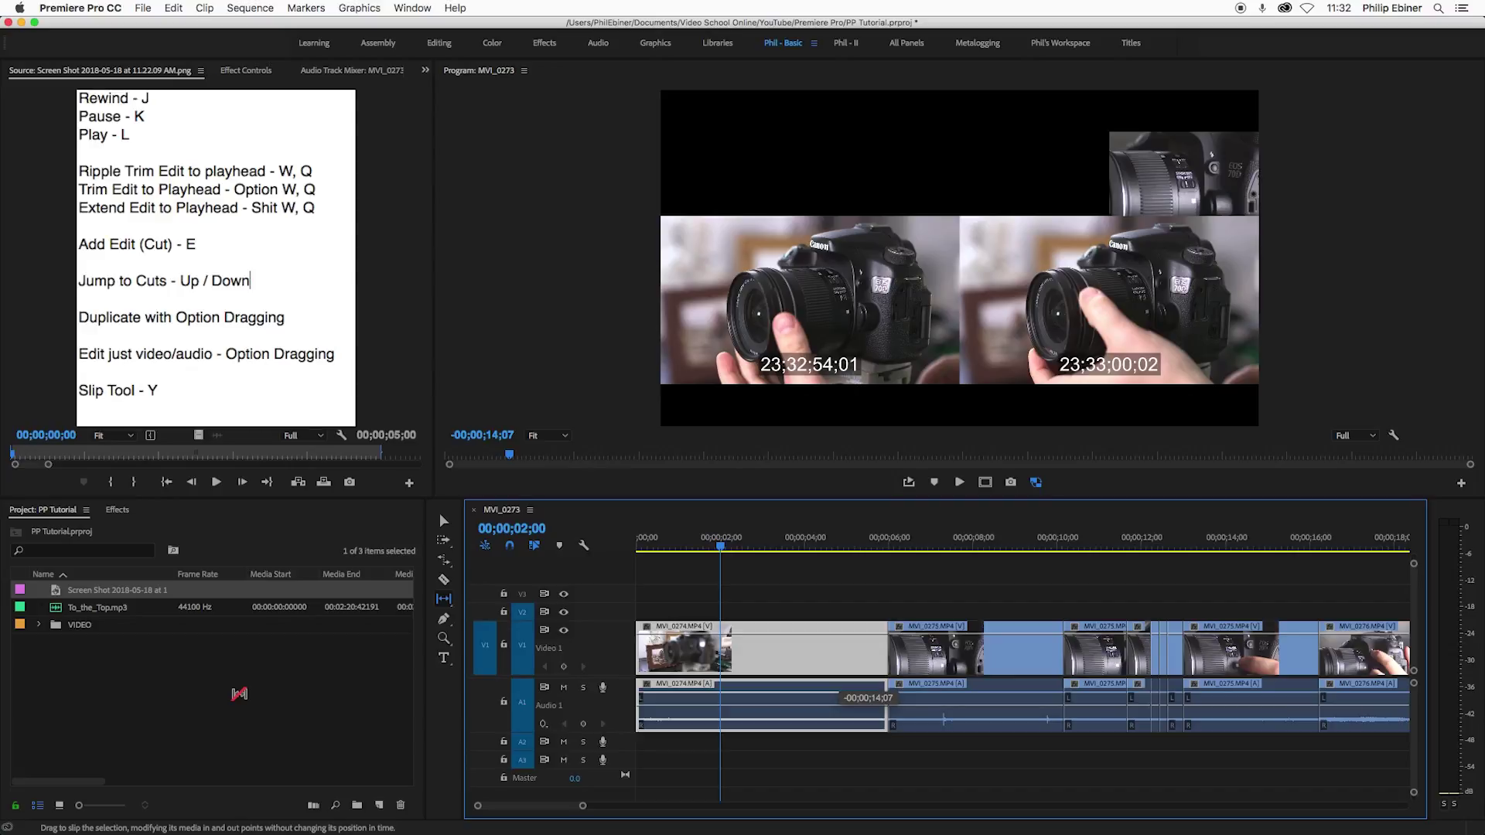
drag(239, 694, 239, 694)
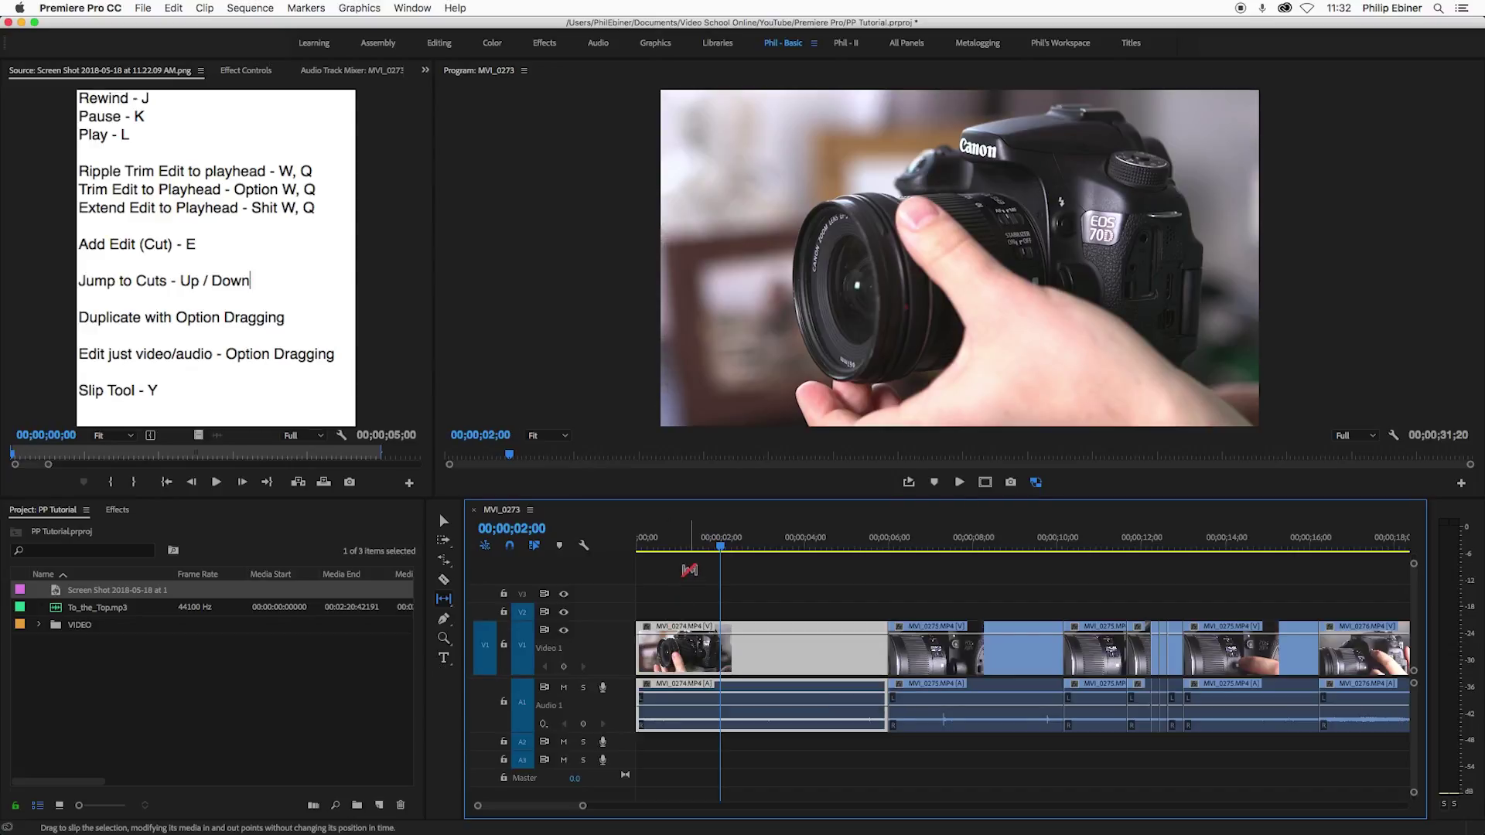
drag(689, 569, 467, 571)
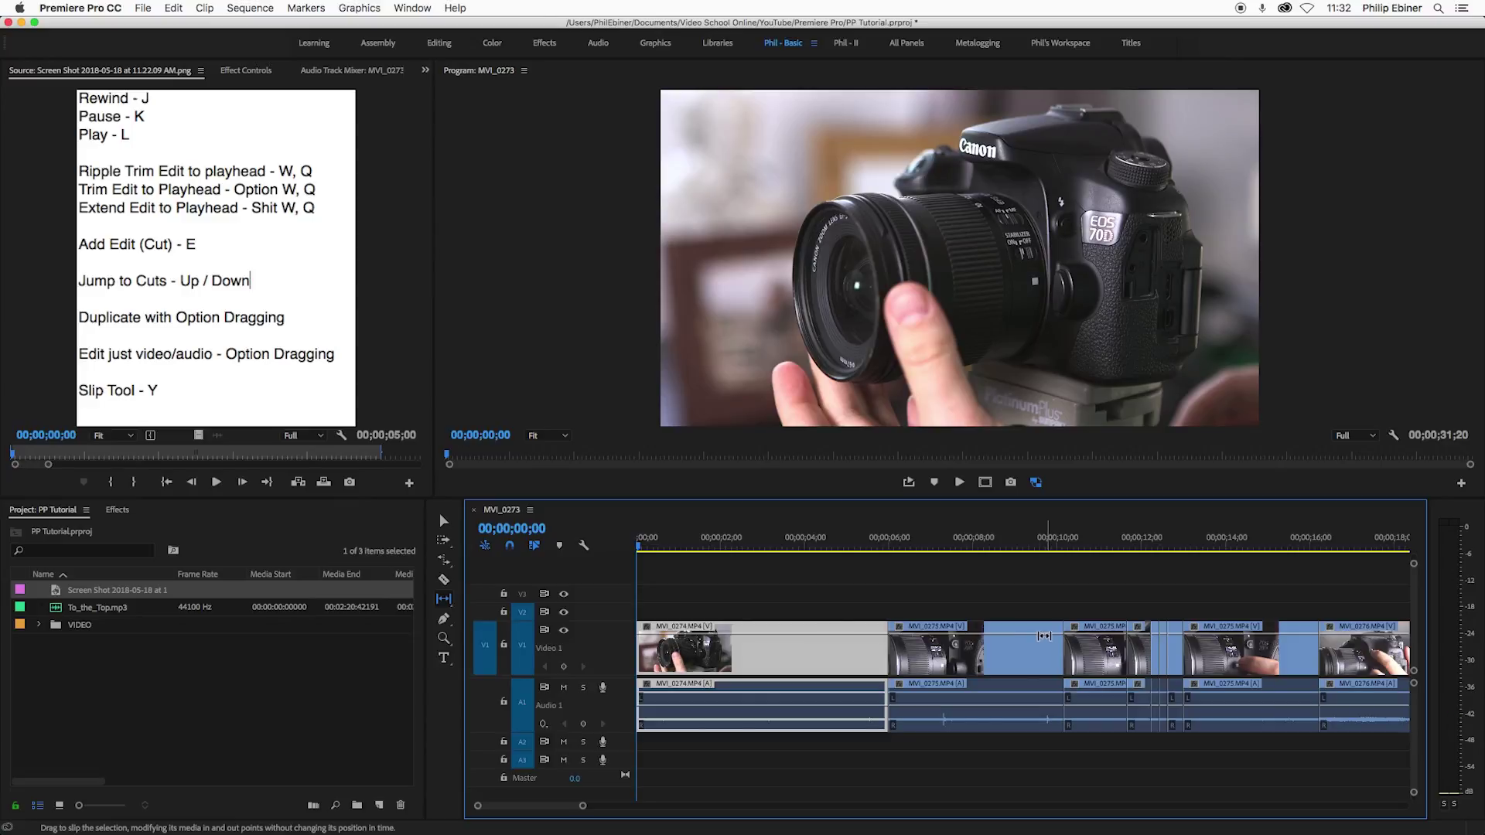
key(space)
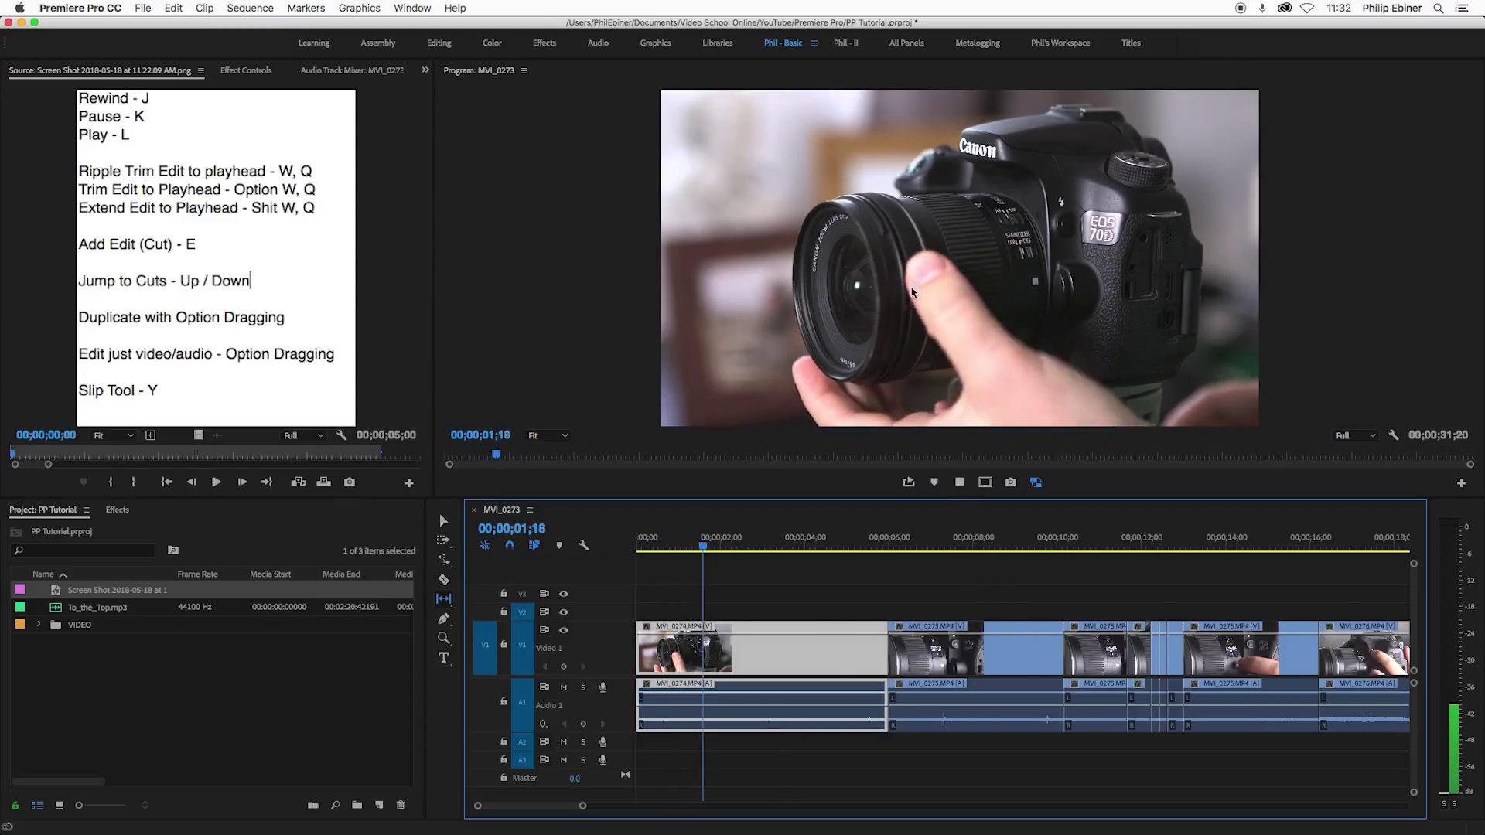
key(v)
key(space)
- Shift all timeline clips right, then extend the first clip's start and shorten its end
click(800, 617)
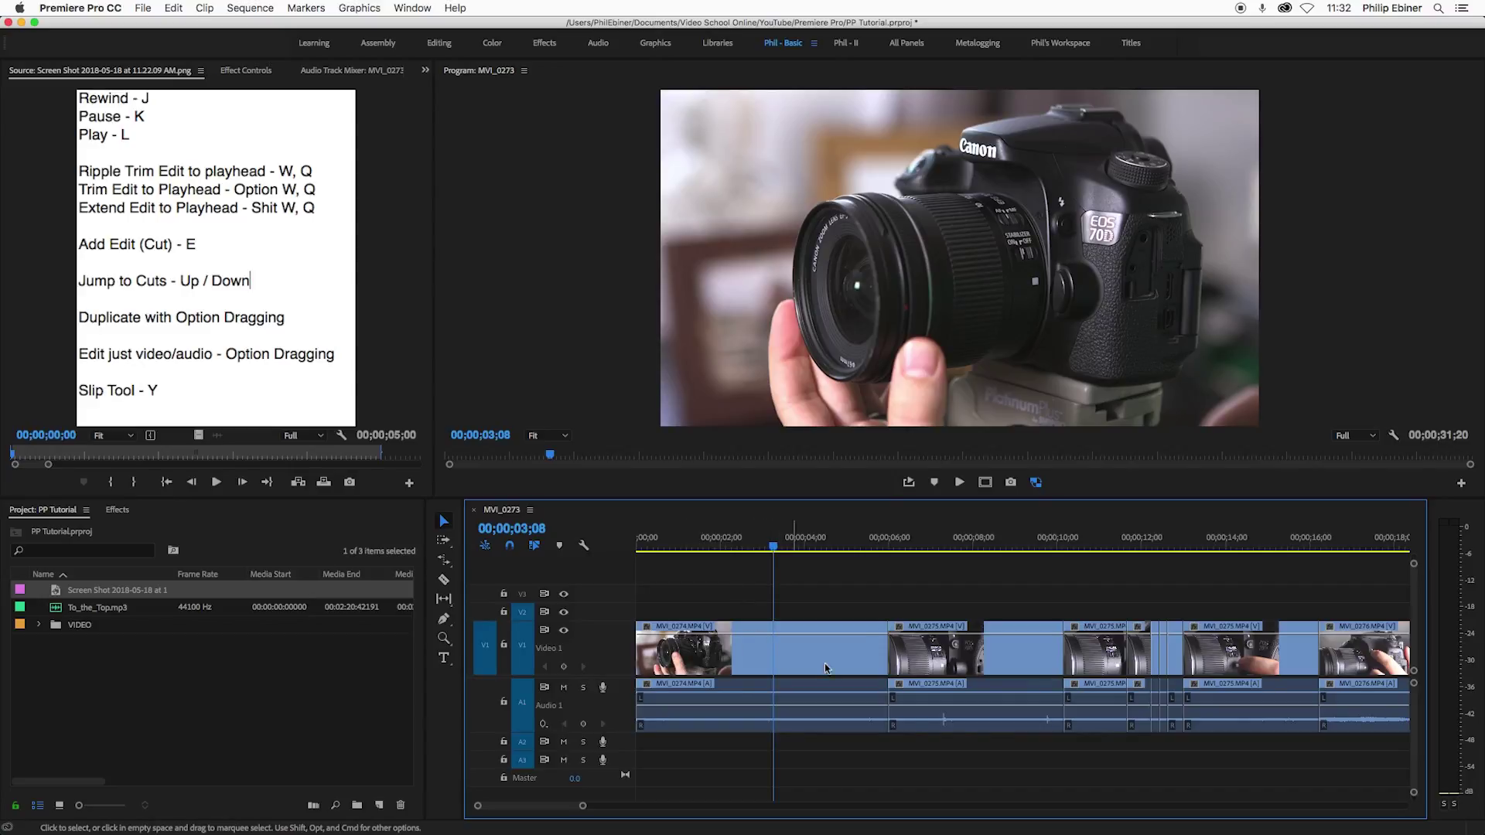
drag(862, 604, 1409, 681)
drag(756, 656, 995, 657)
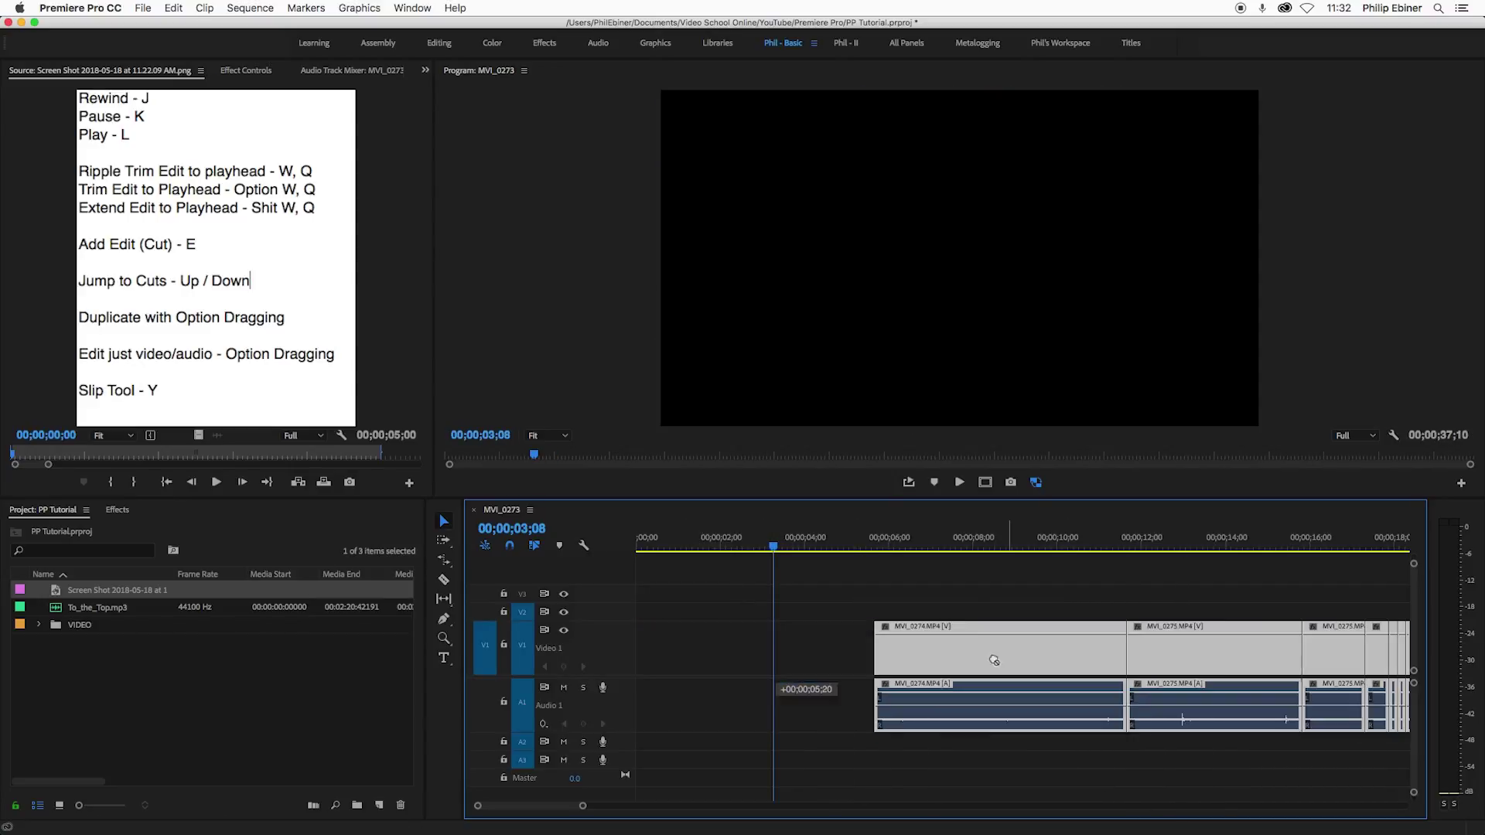
drag(876, 648, 667, 648)
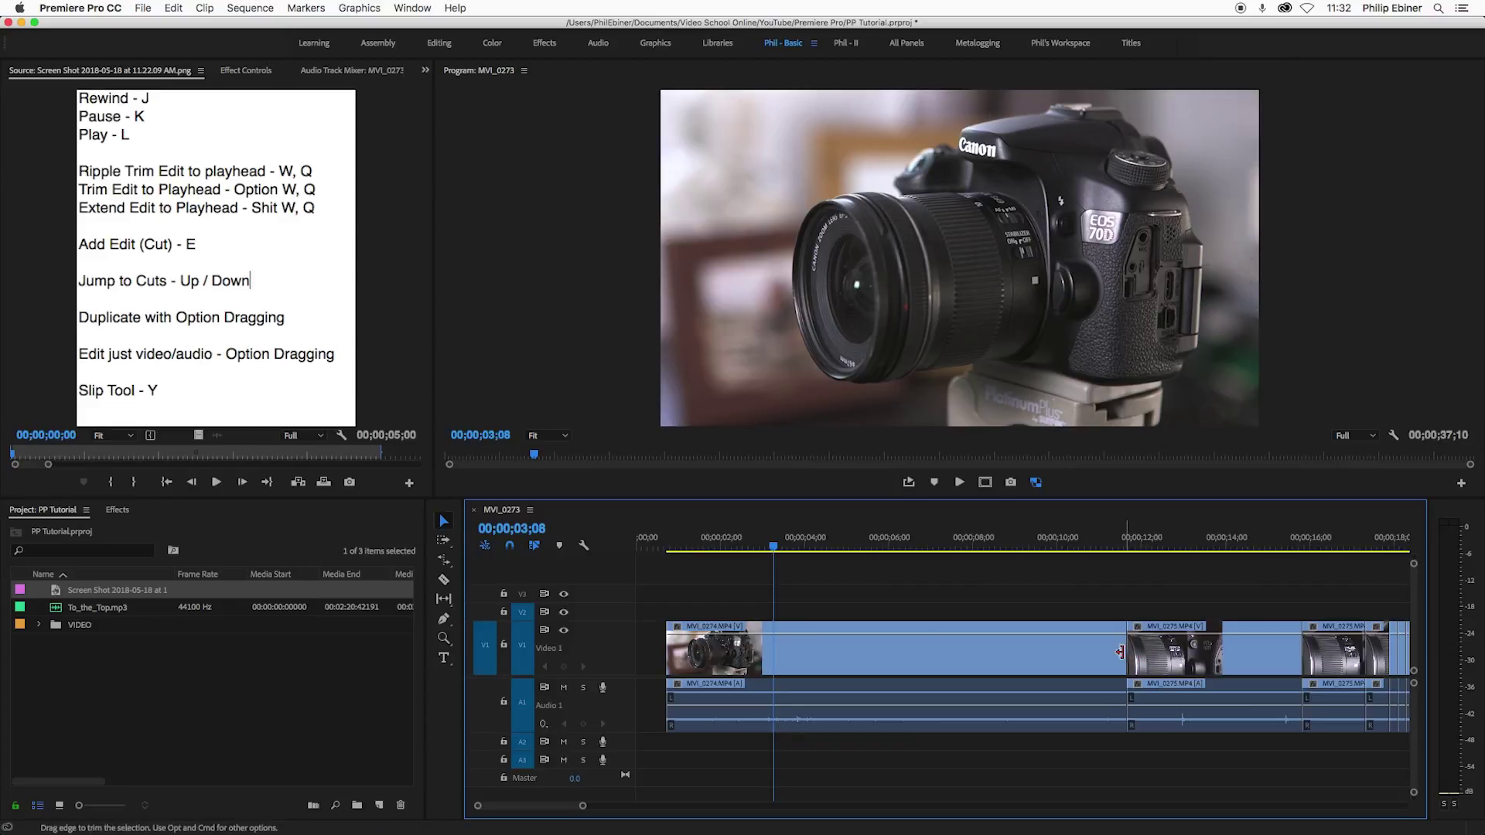
drag(1115, 647, 1013, 656)
- Undo the move and trims, split MVI_0274 at 00;00;03;08, and select the second piece
key(super+z)
key(super+z)
key(super+z)
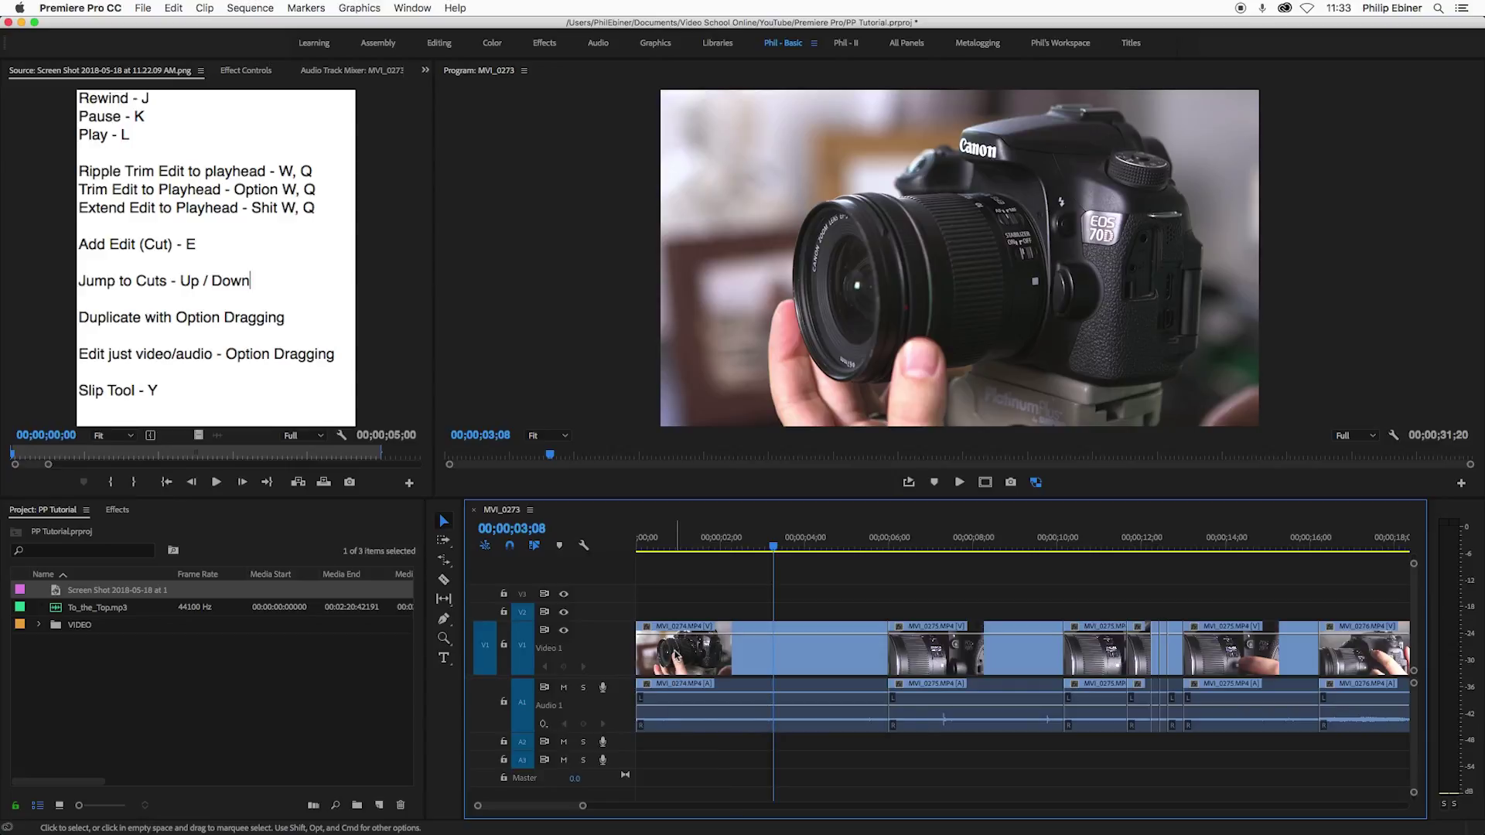
key(e)
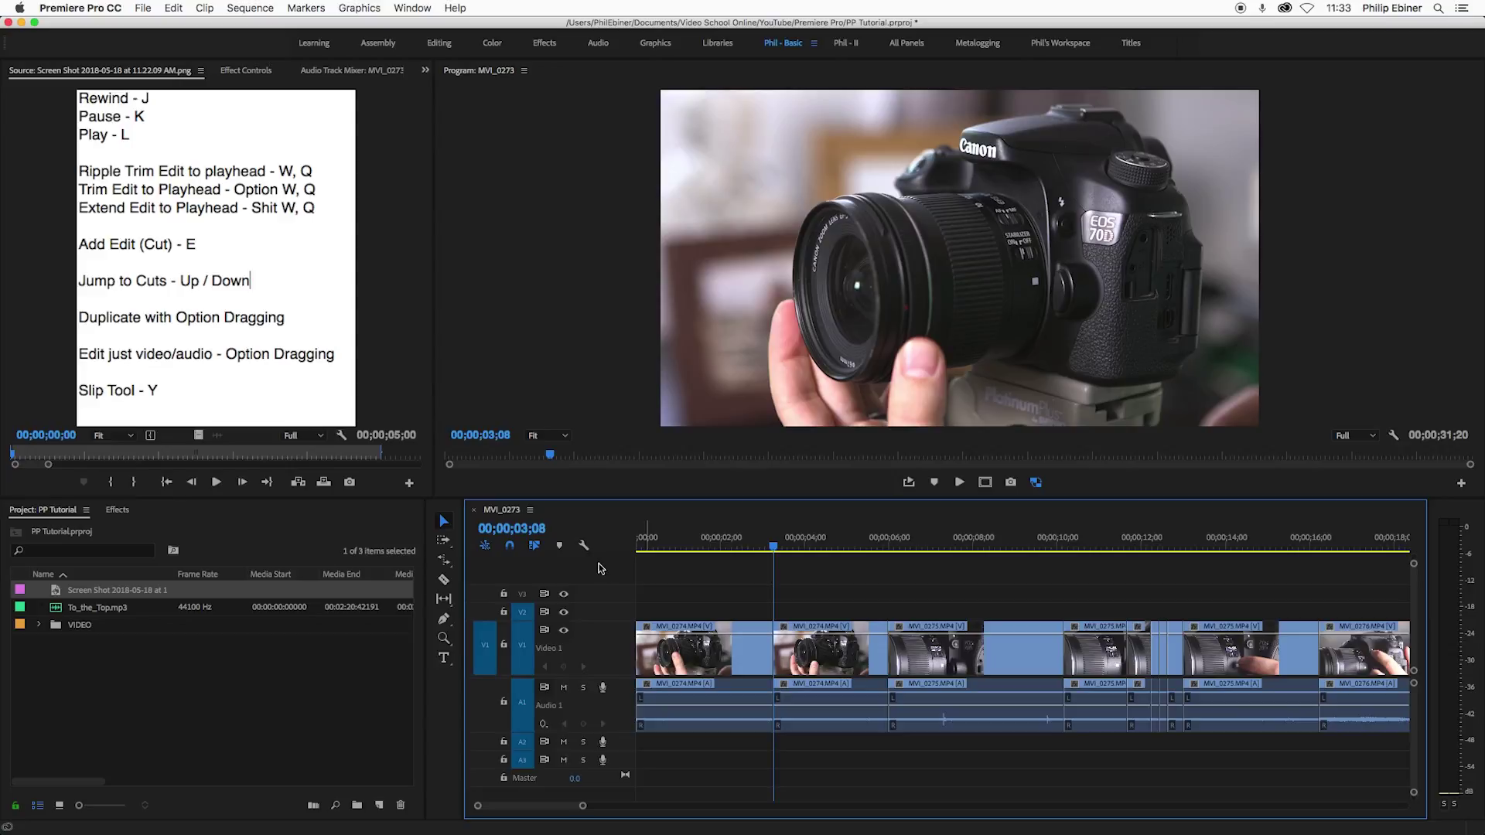
drag(860, 594, 846, 746)
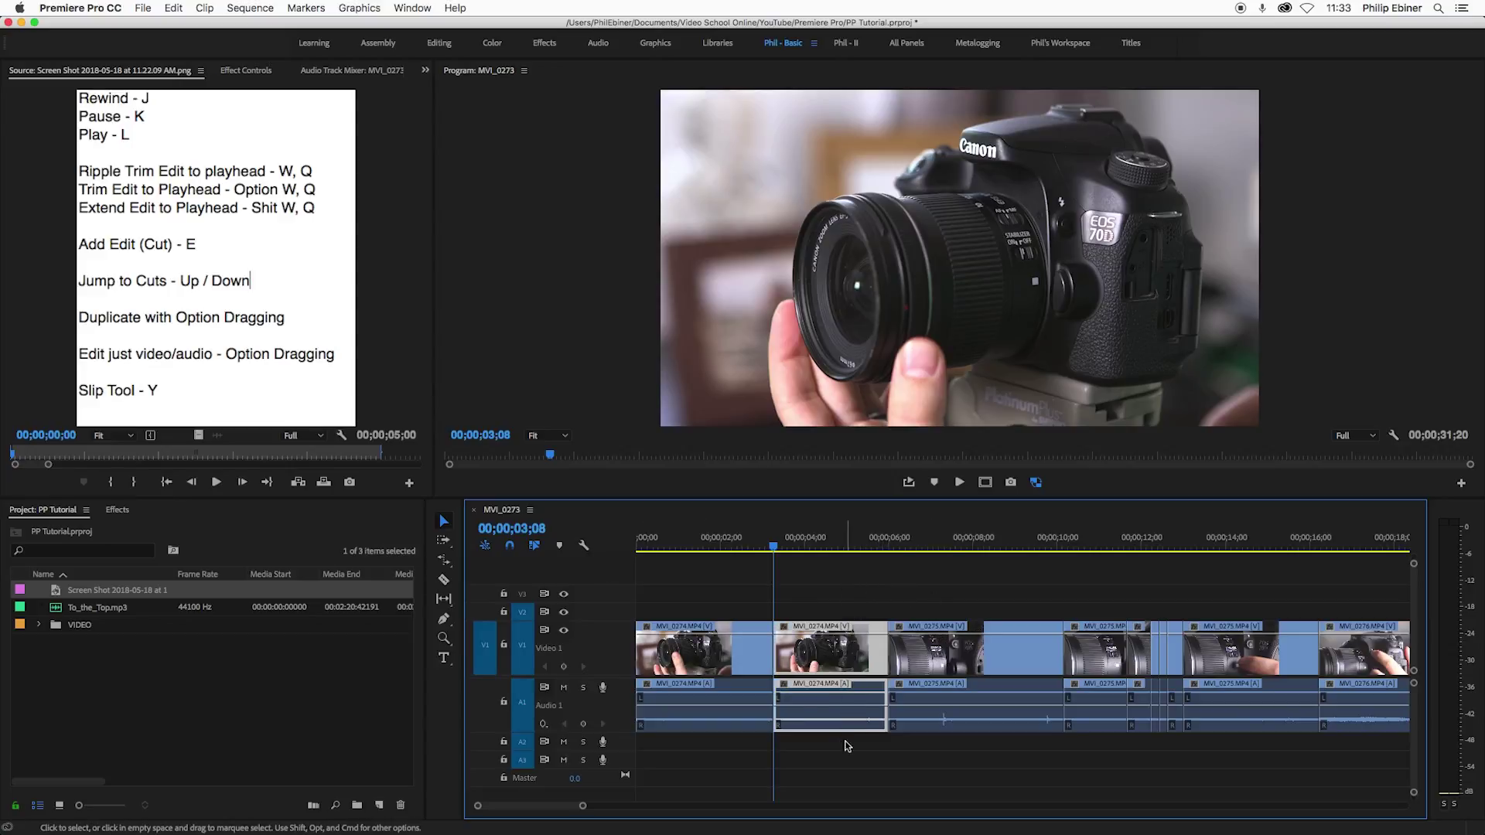